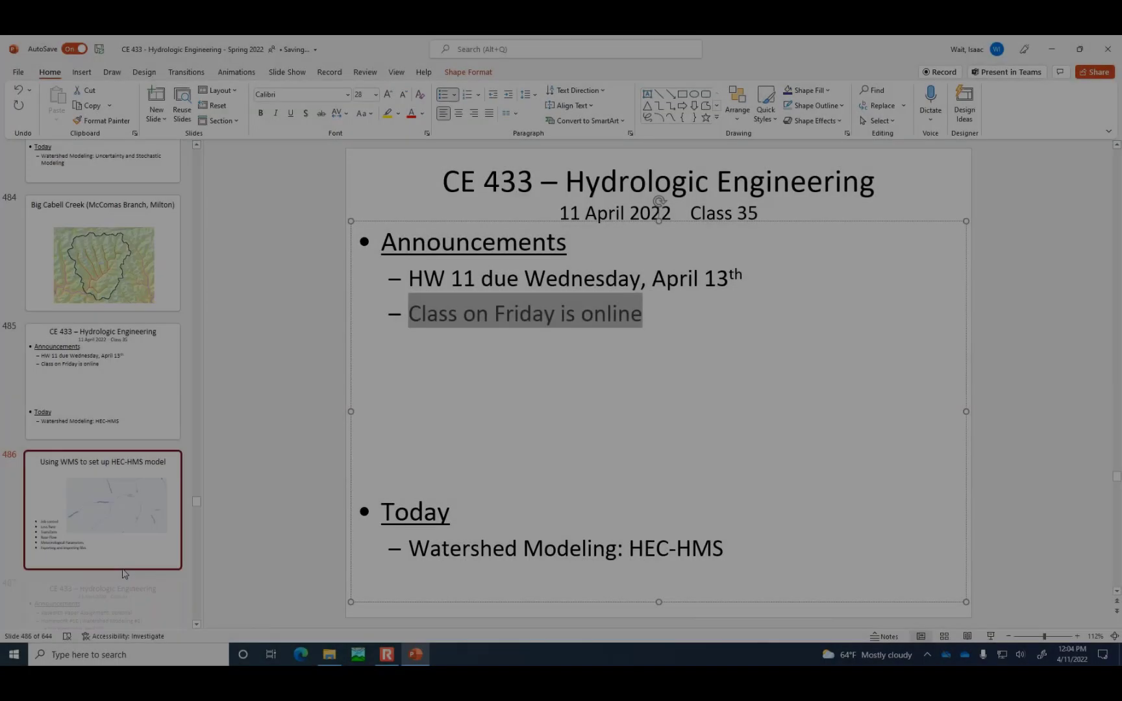
Step: Advance to slide 486, 'Using WMS to set up HEC-HMS model'
key("Down")
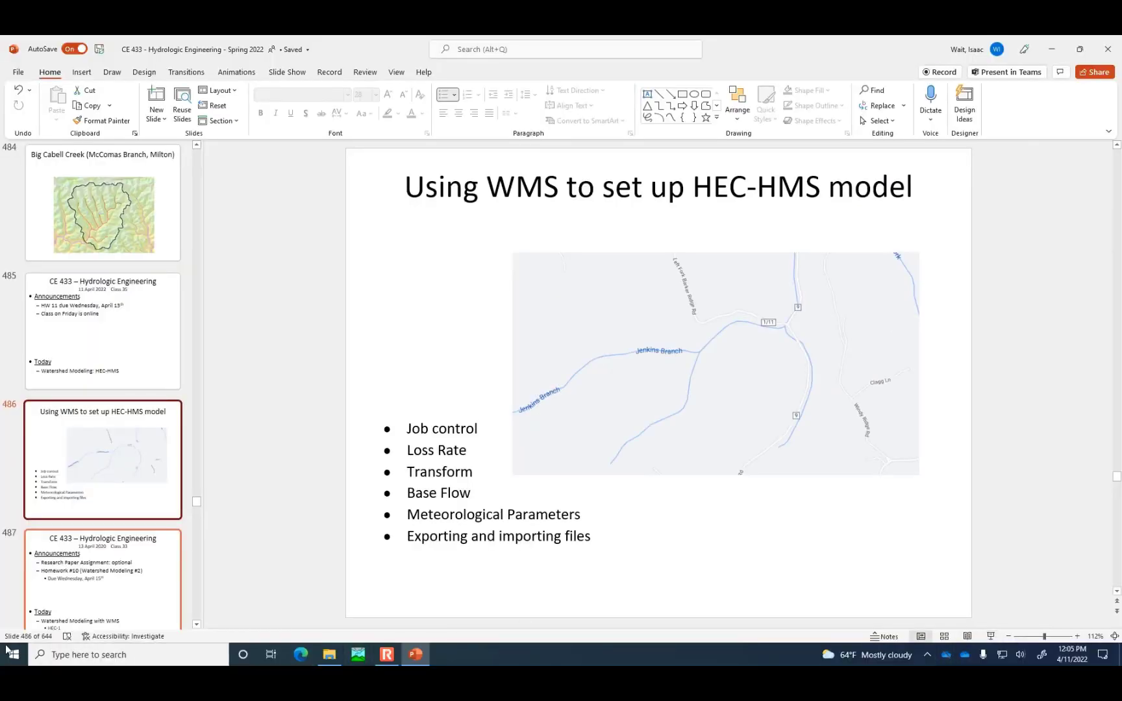
Step: Launch WMS 11.1 64-bit from the Start menu
left_click(25, 659)
type("wms")
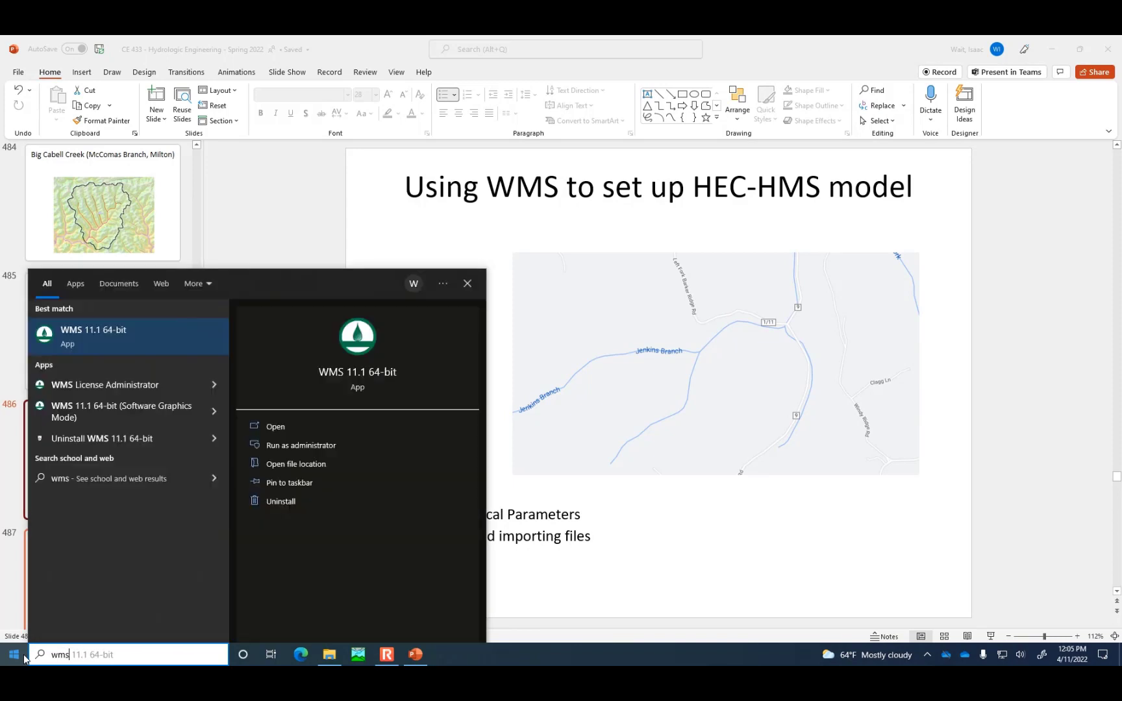
left_click(145, 336)
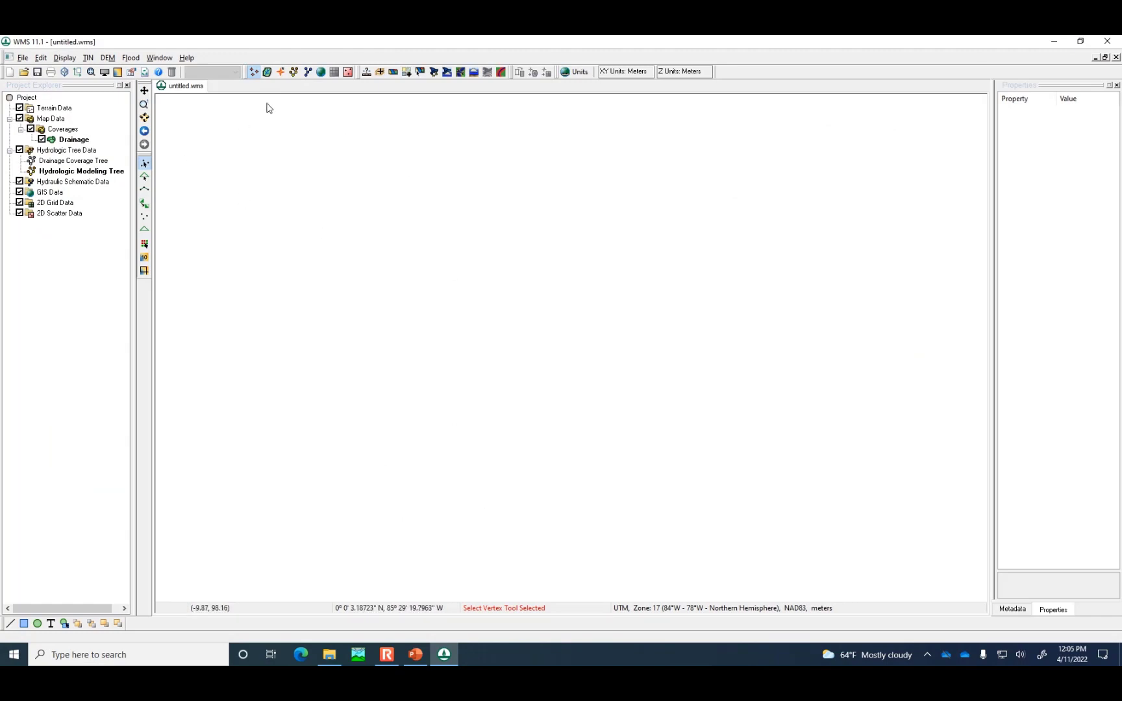
Step: Start the Hydrologic Modeling Wizard and browse to C:\Temp for the project file
left_click(434, 73)
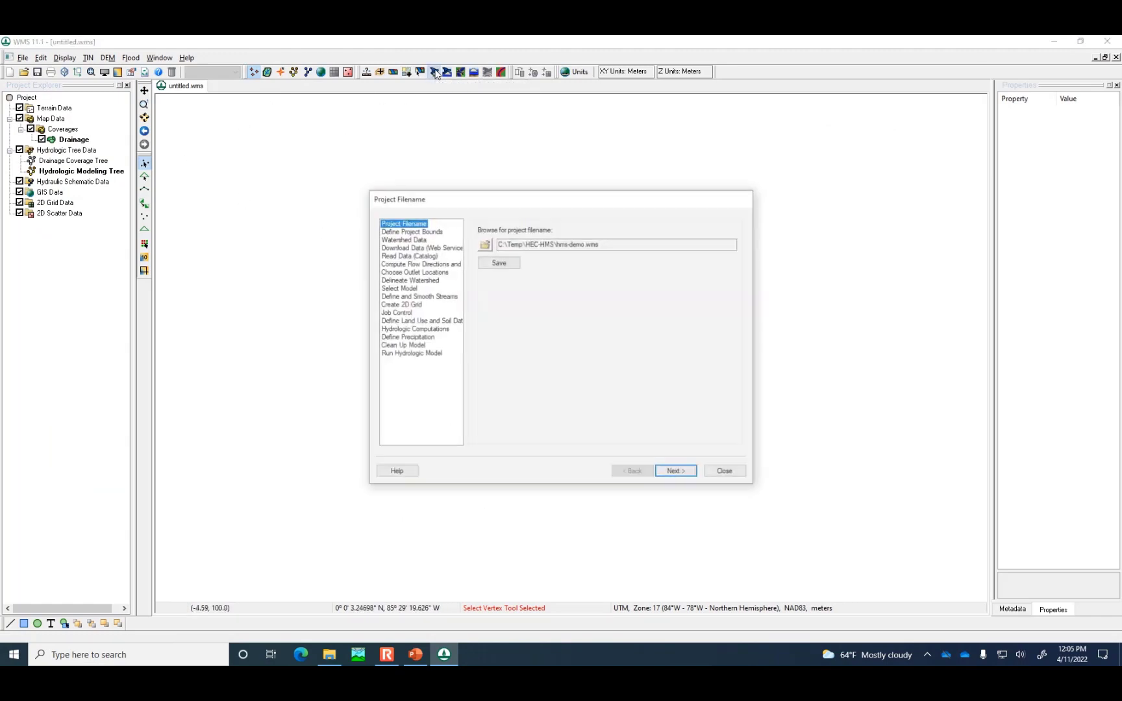
left_click(485, 245)
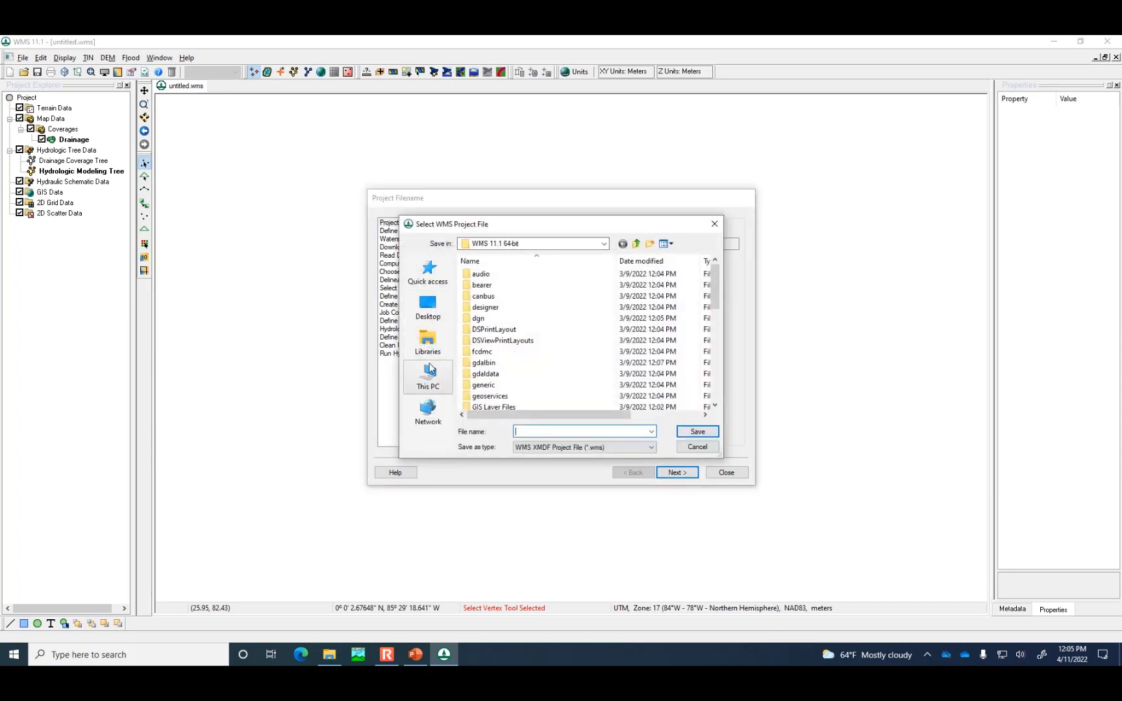
left_click(430, 369)
scroll(519, 324, "down", 5)
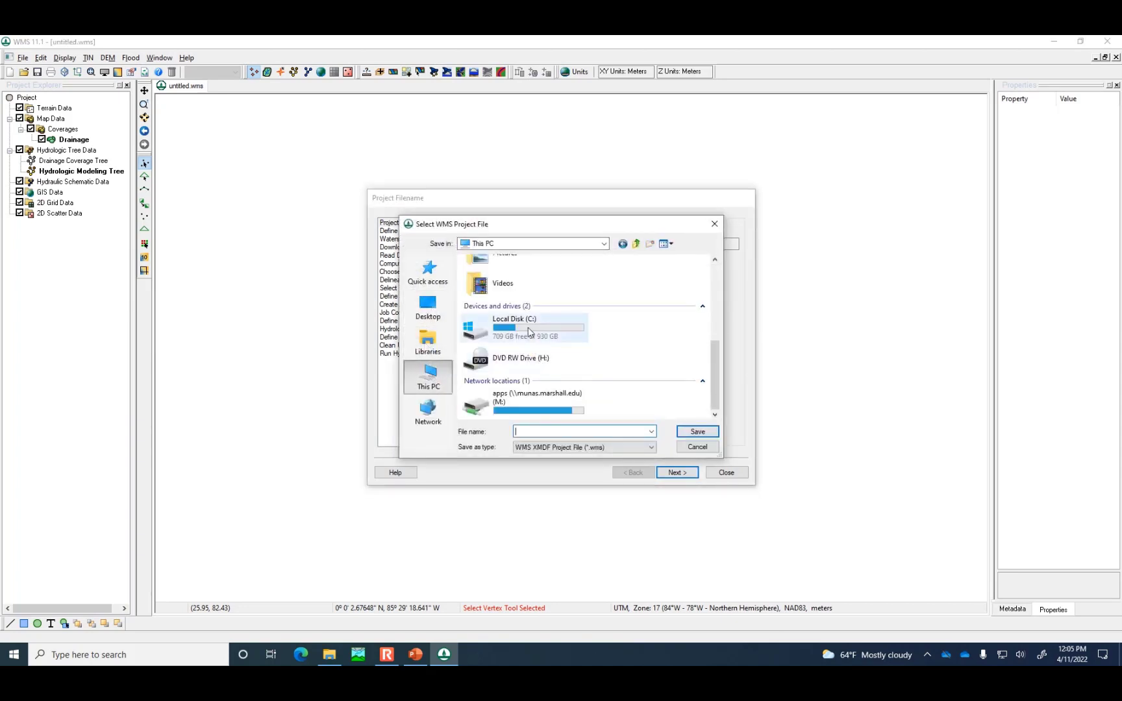
double_click(529, 331)
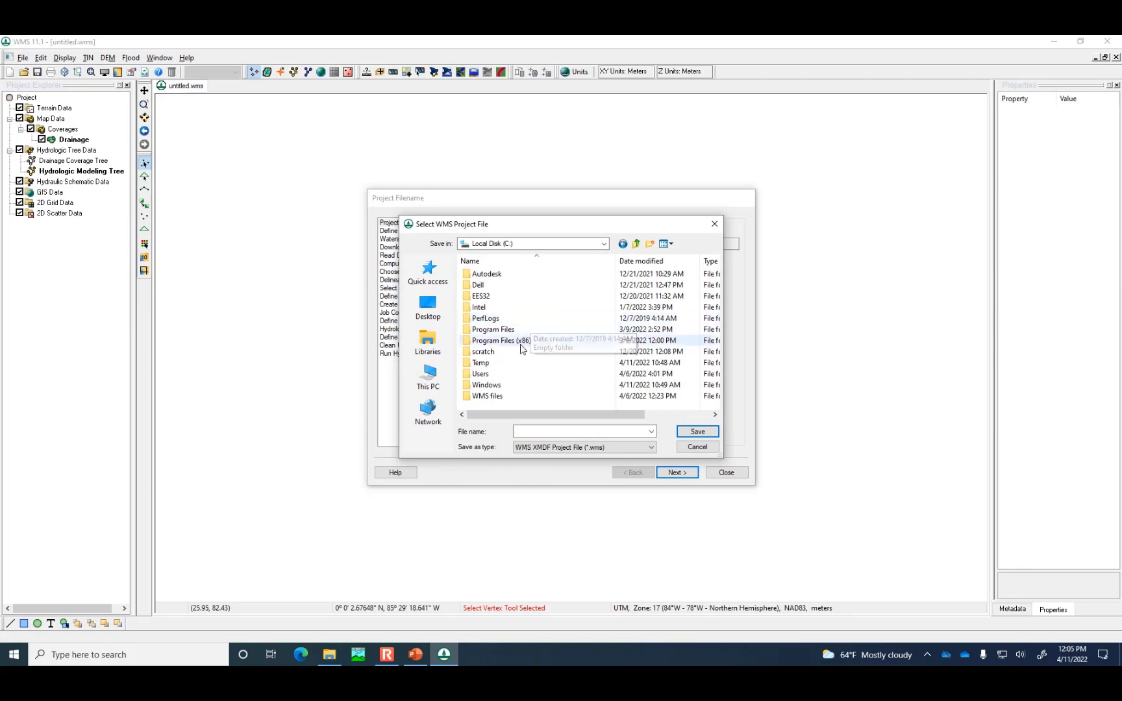
double_click(513, 363)
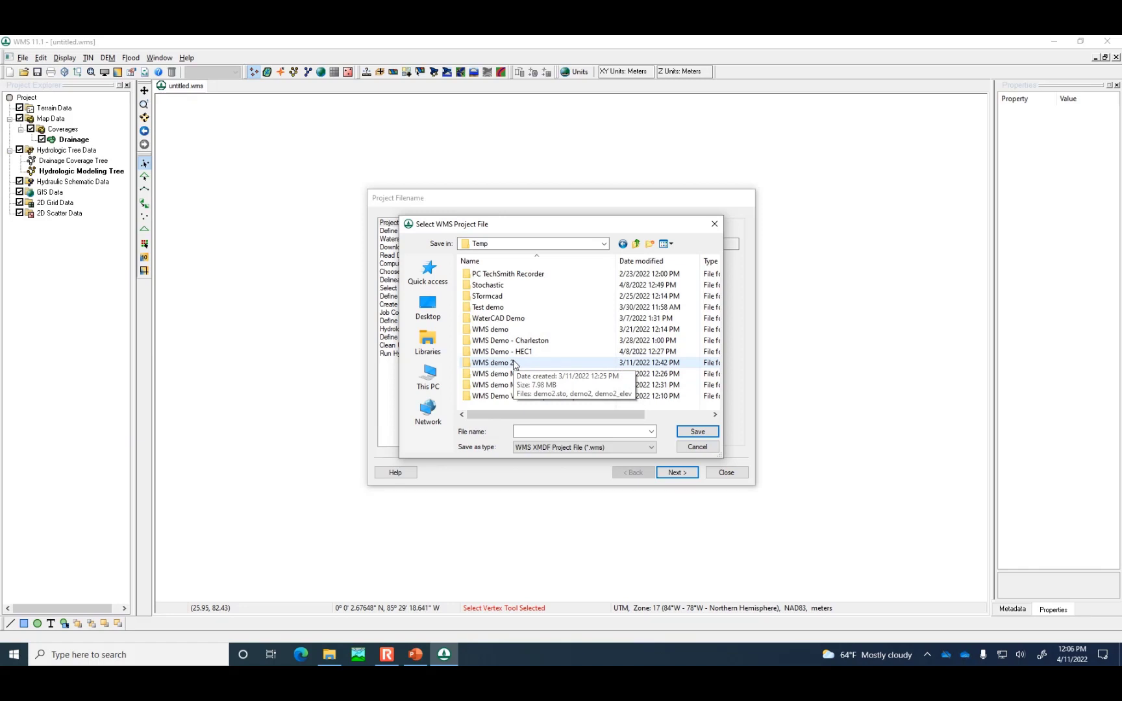
Step: Create an 'HMS Model' folder in C:\Temp and save the project there as Jenkins
left_click(651, 244)
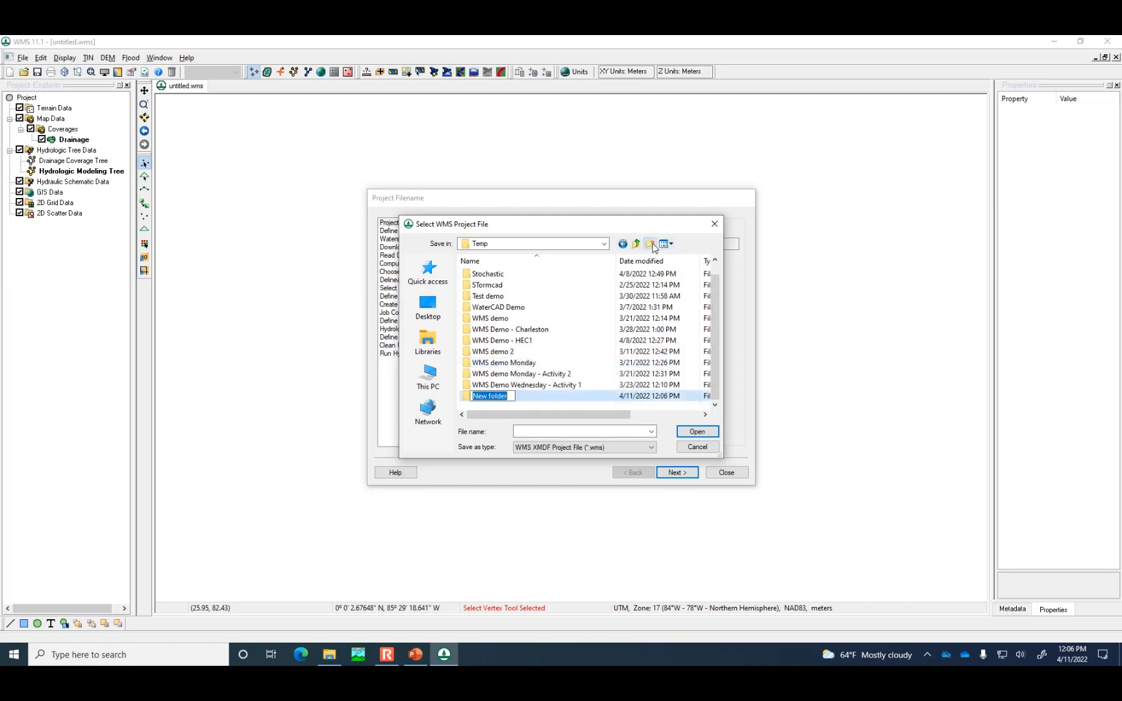
type("HMS Model")
double_click(543, 397)
left_click(550, 430)
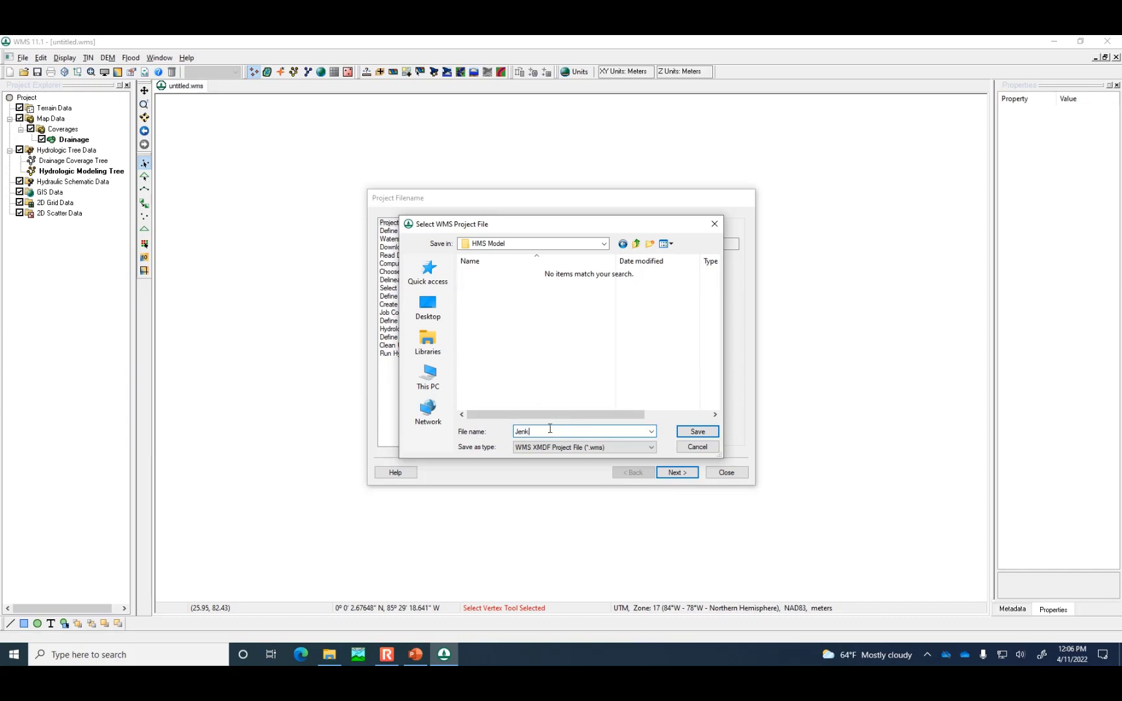
left_click(679, 432)
Step: Save the project and frame the Jenkins Branch area in the Virtual Earth Map Locator
left_click(500, 264)
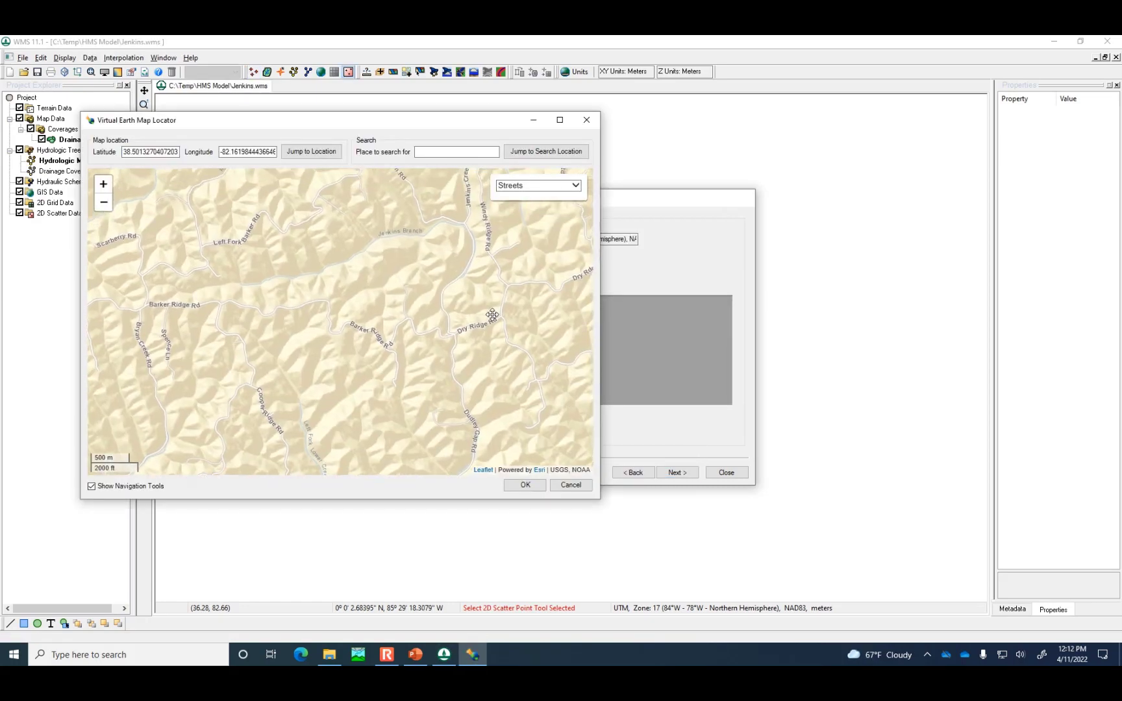
left_click_drag(492, 315, 490, 344)
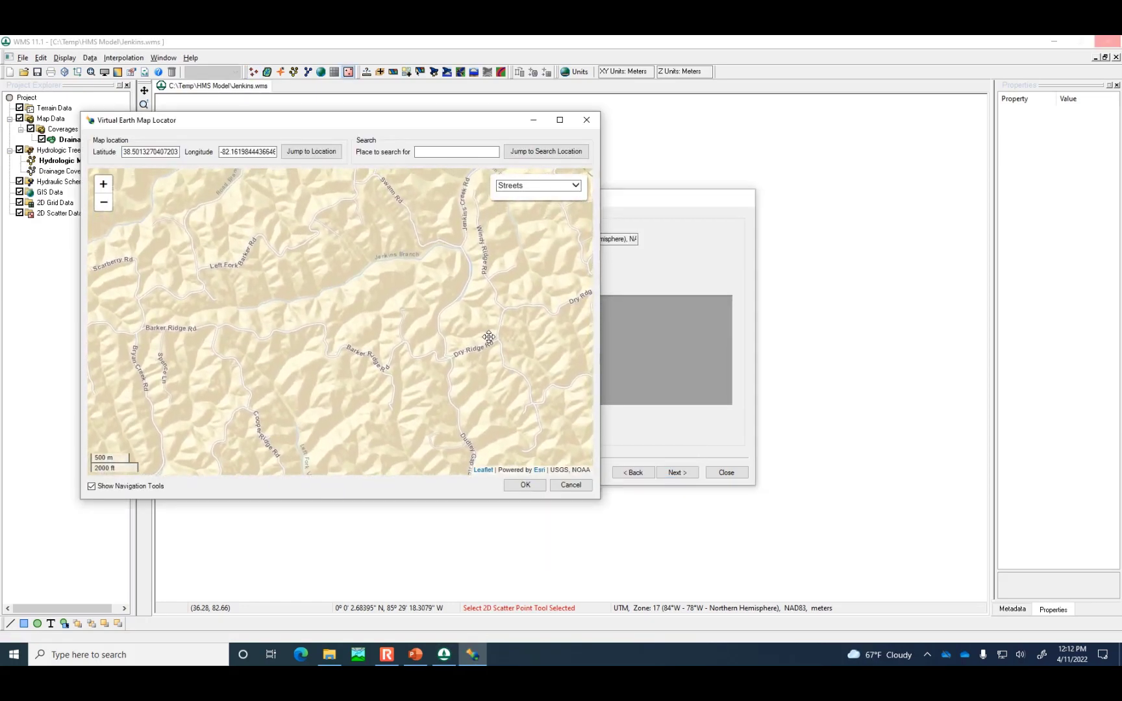
left_click(529, 485)
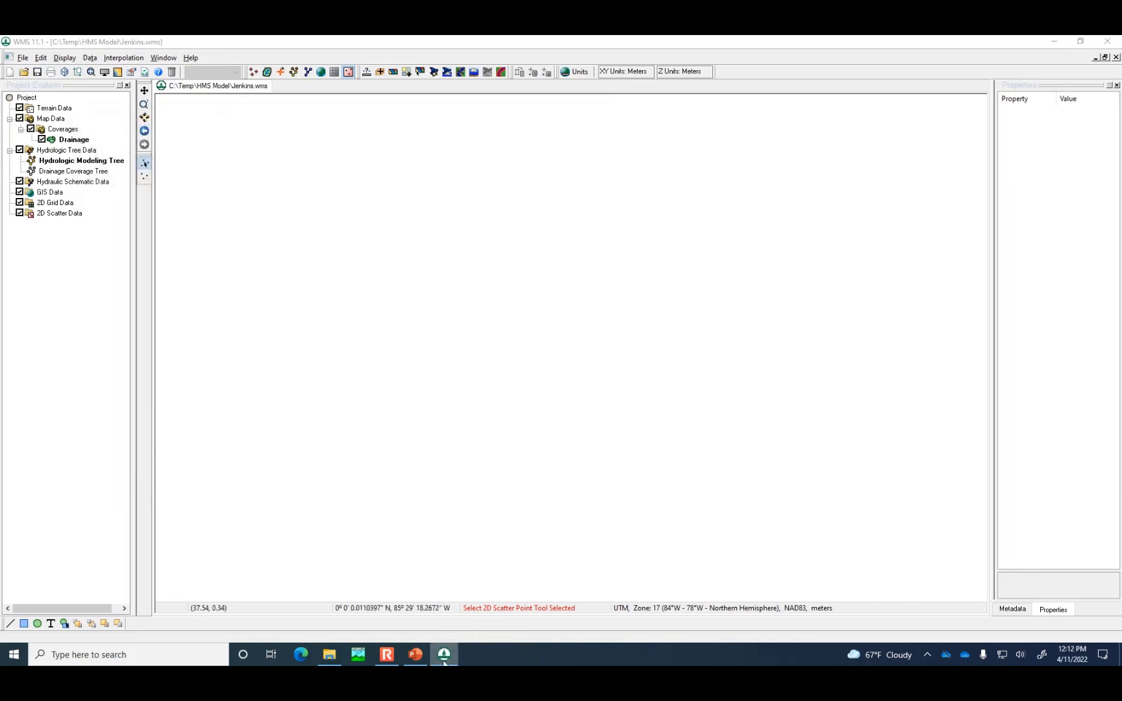
left_click(415, 653)
left_click(444, 654)
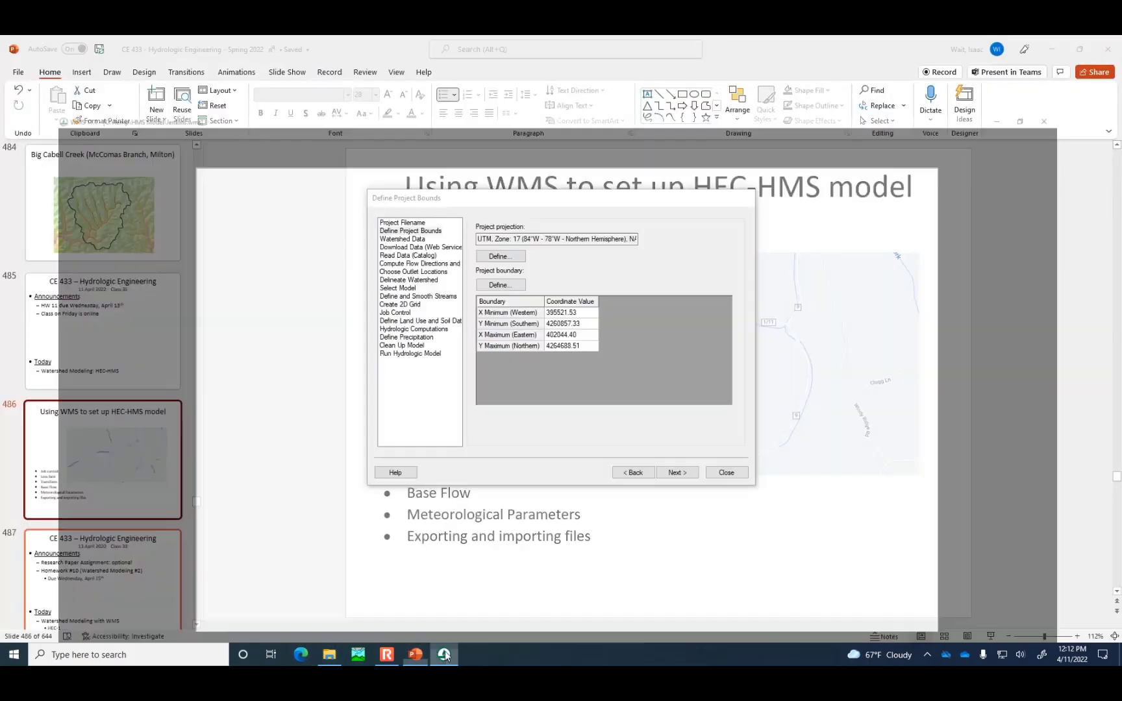
left_click(677, 473)
left_click(677, 473)
Step: Download elevation, land-use and soil data from the web using the default zoom level and cell size
left_click(557, 436)
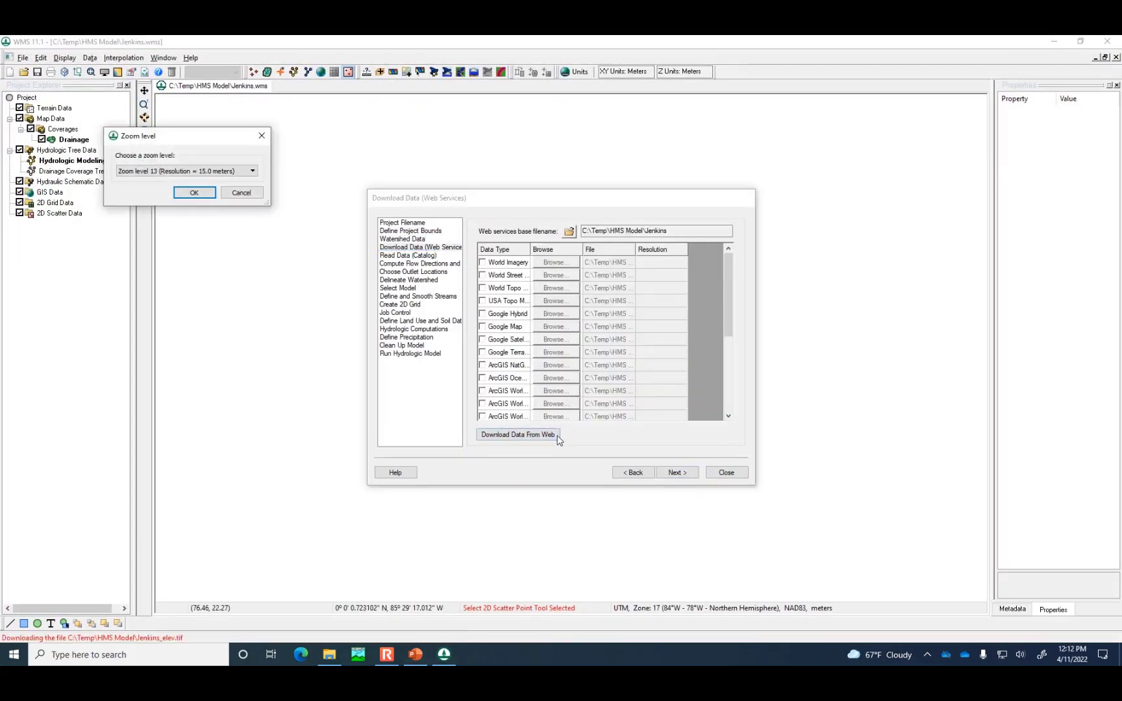
left_click(185, 193)
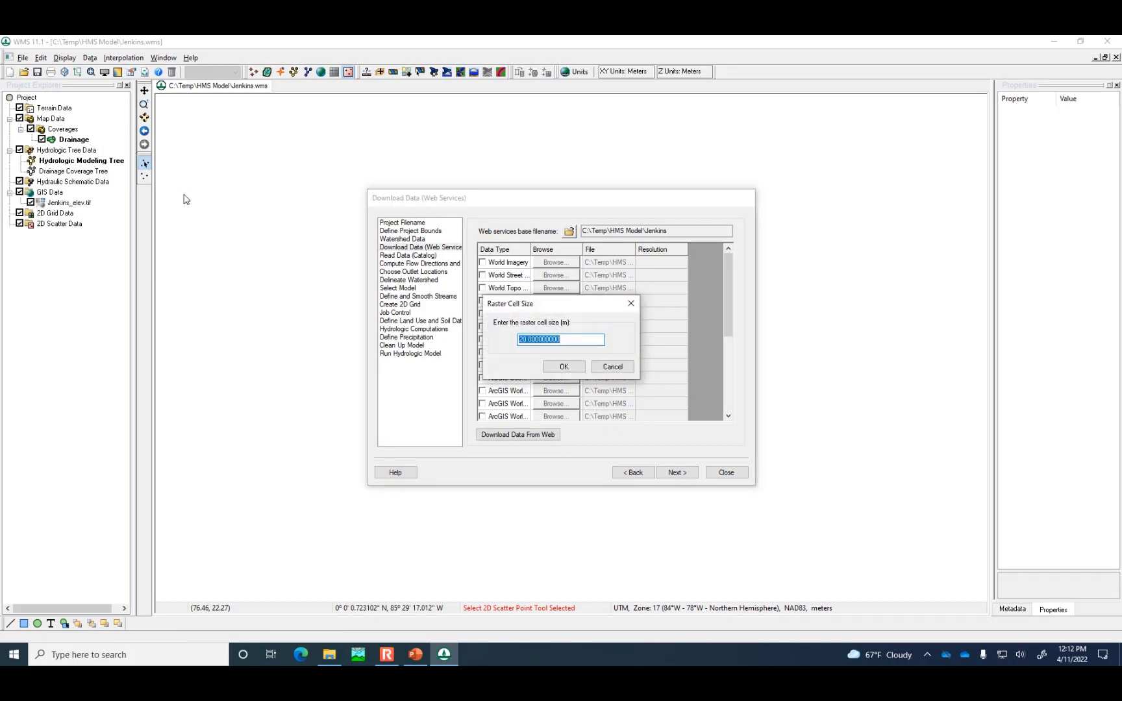
left_click(557, 365)
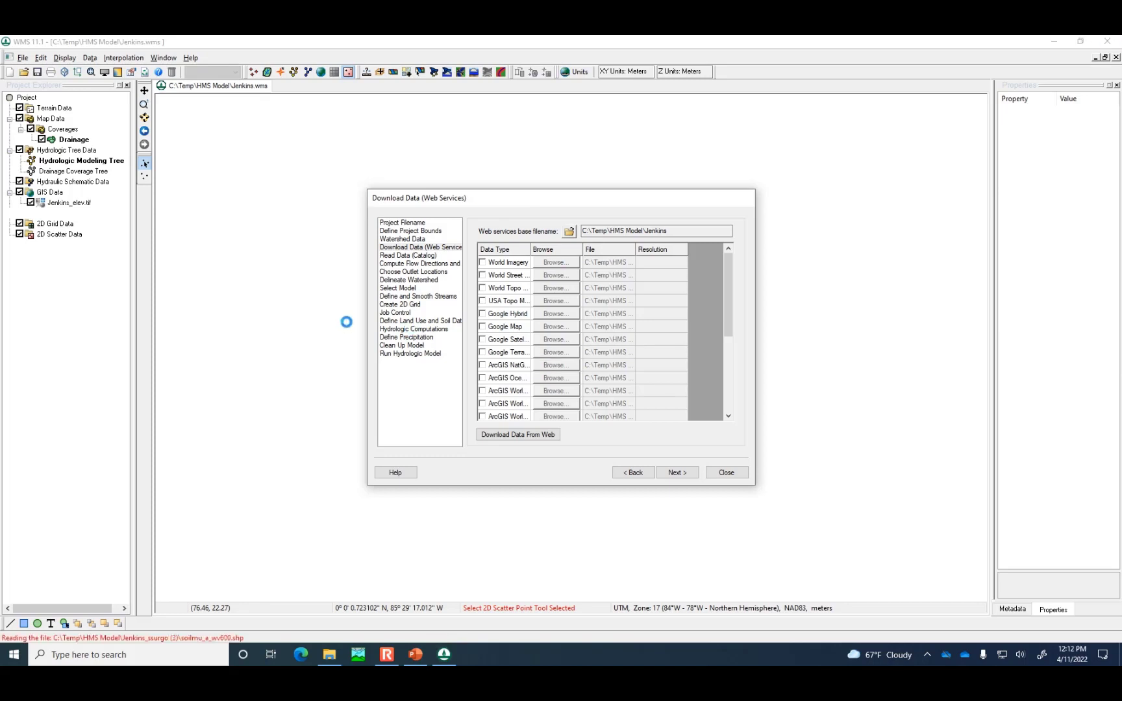
left_click(728, 473)
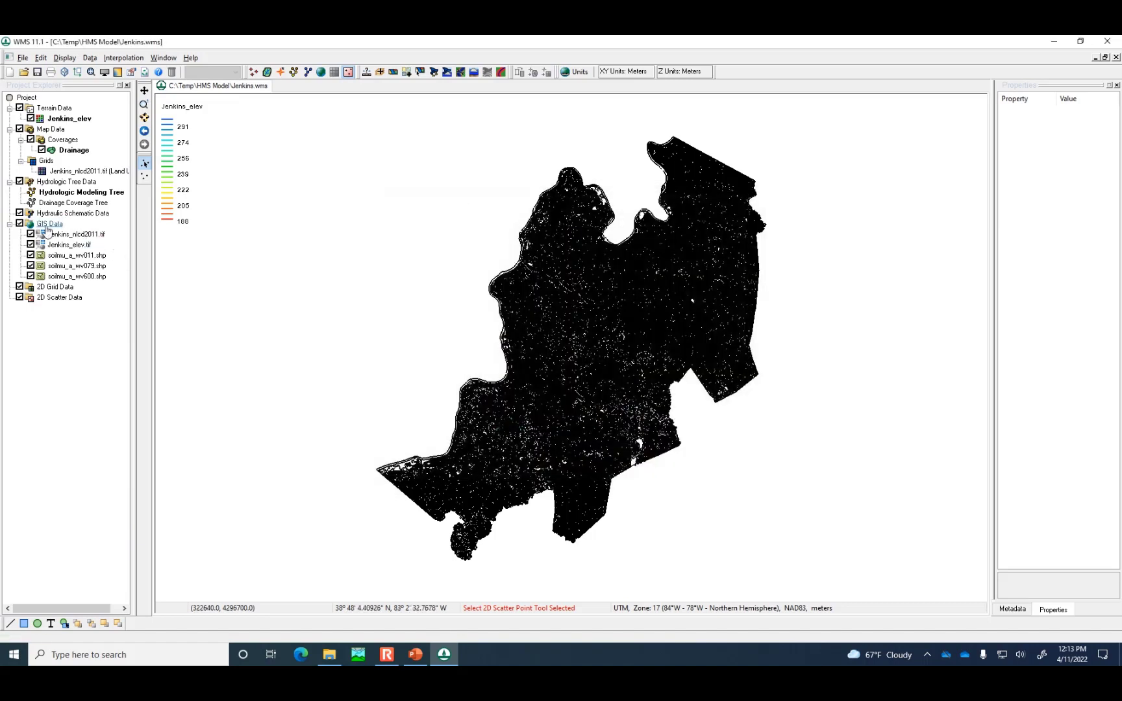
Step: Delete the soilmu_a_wv600 and soilmu_a_wv079 soil shapefiles and save the project
left_click(31, 275)
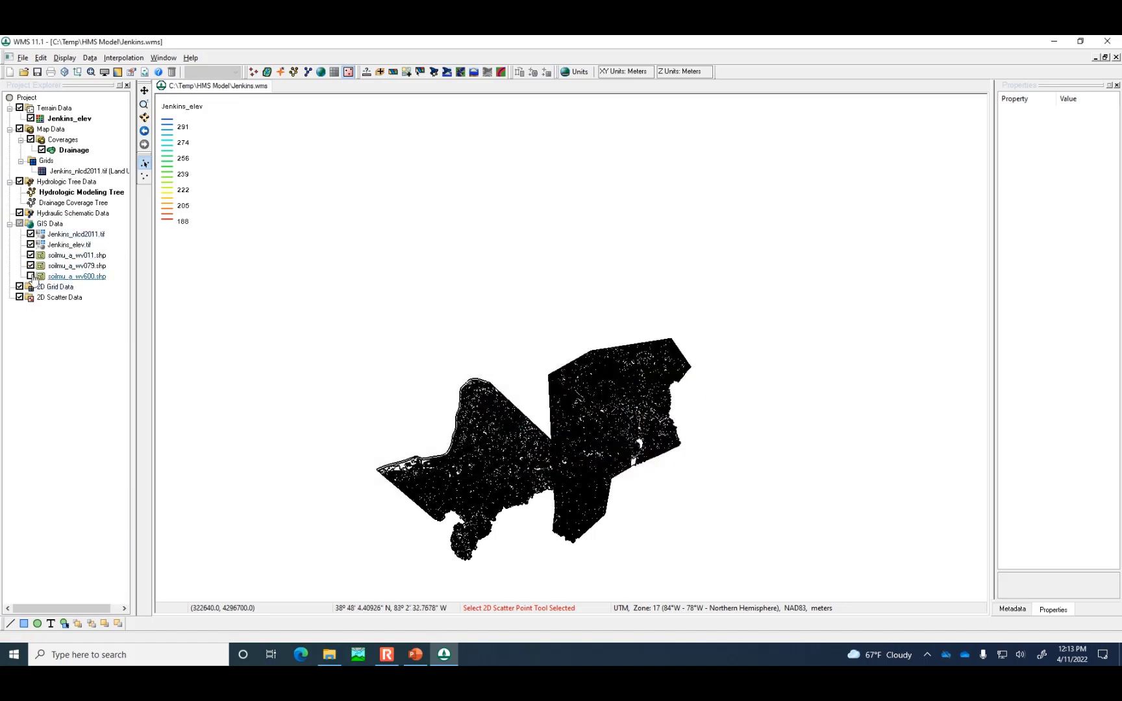
right_click(76, 278)
left_click(99, 283)
left_click(30, 266)
right_click(73, 269)
left_click(92, 272)
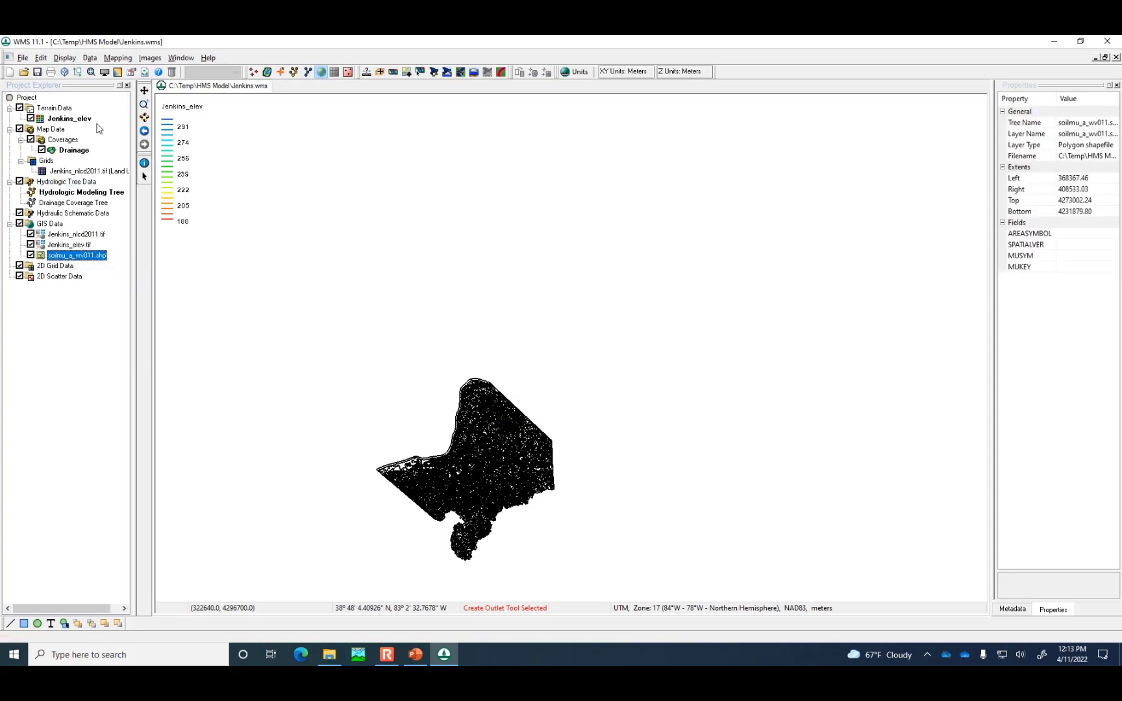
left_click(37, 72)
Step: Run TOPAZ in the Hydrologic Modeling Wizard to compute flow directions and accumulations
left_click(434, 72)
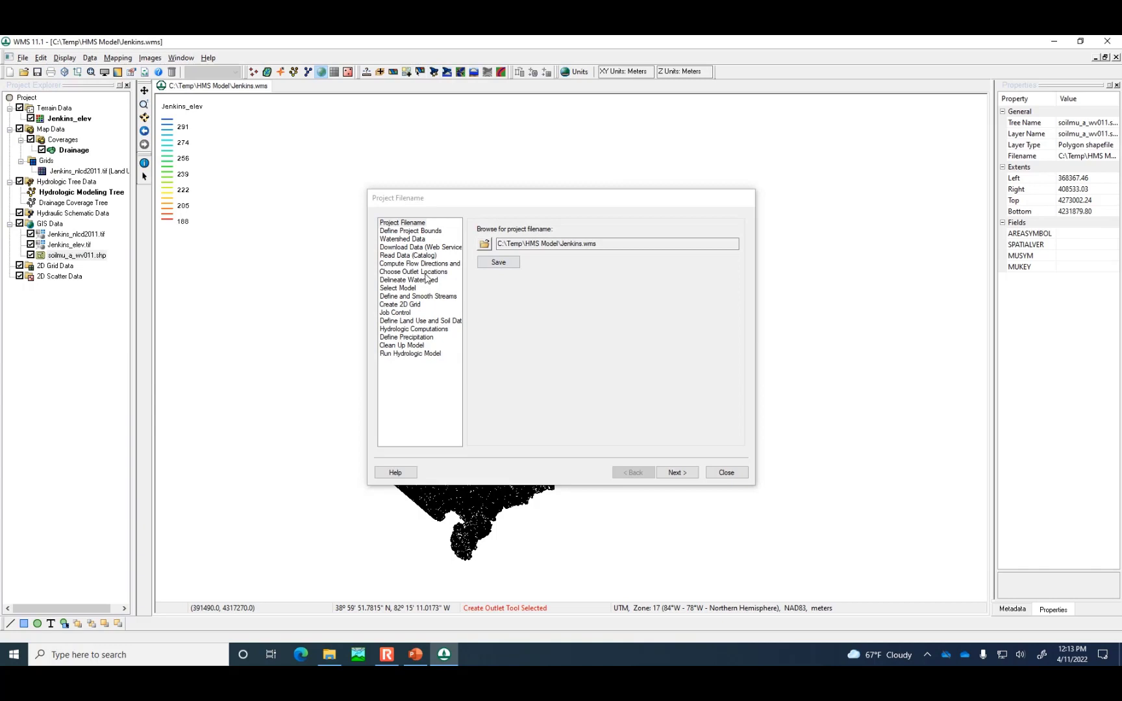
left_click(427, 263)
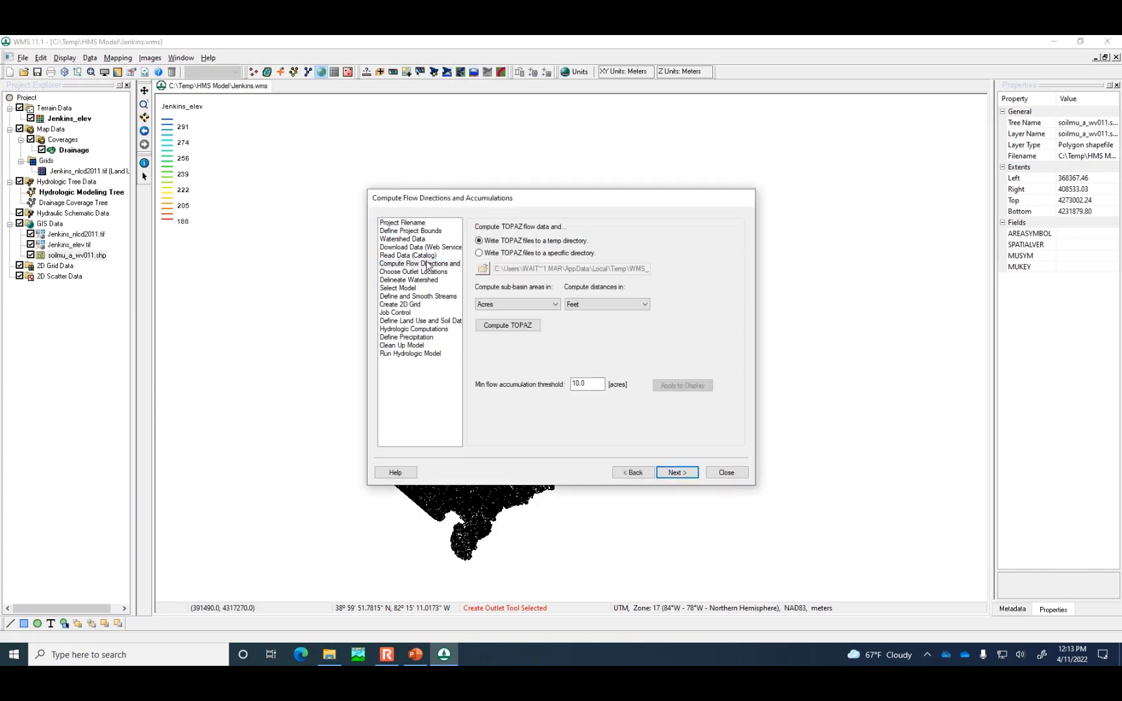
left_click(526, 327)
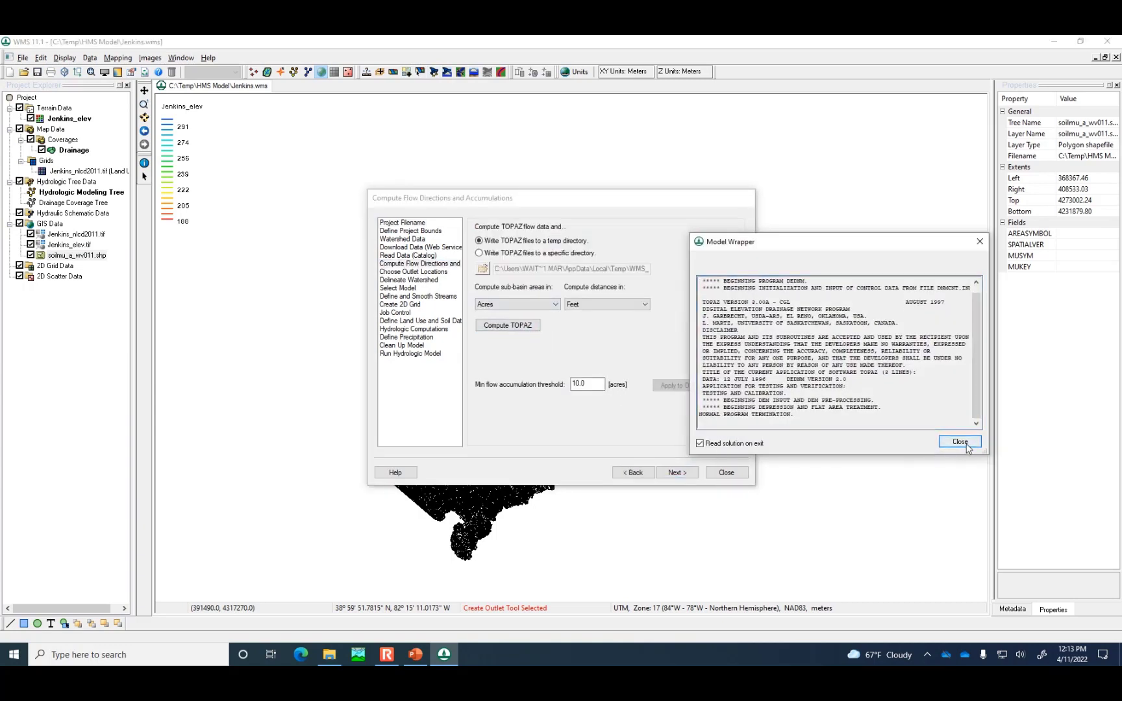
left_click(960, 442)
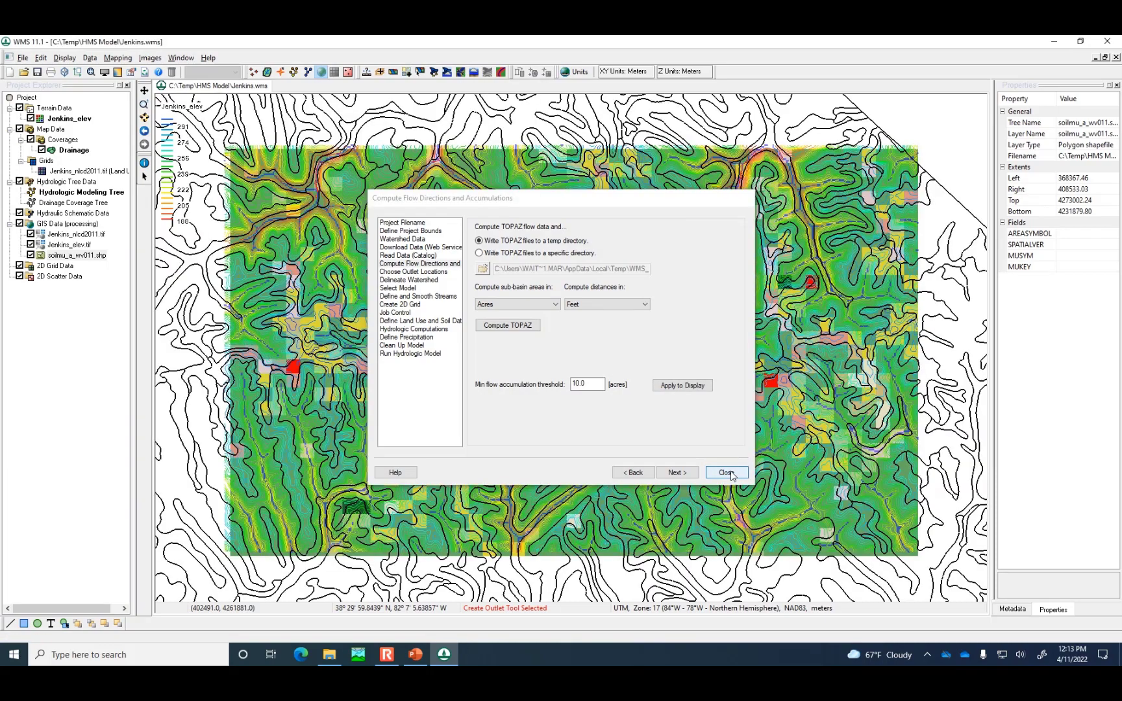
left_click(726, 472)
Step: Hide the wv011 soil, NLCD 2011 land-use and elevation image layers
left_click(31, 255)
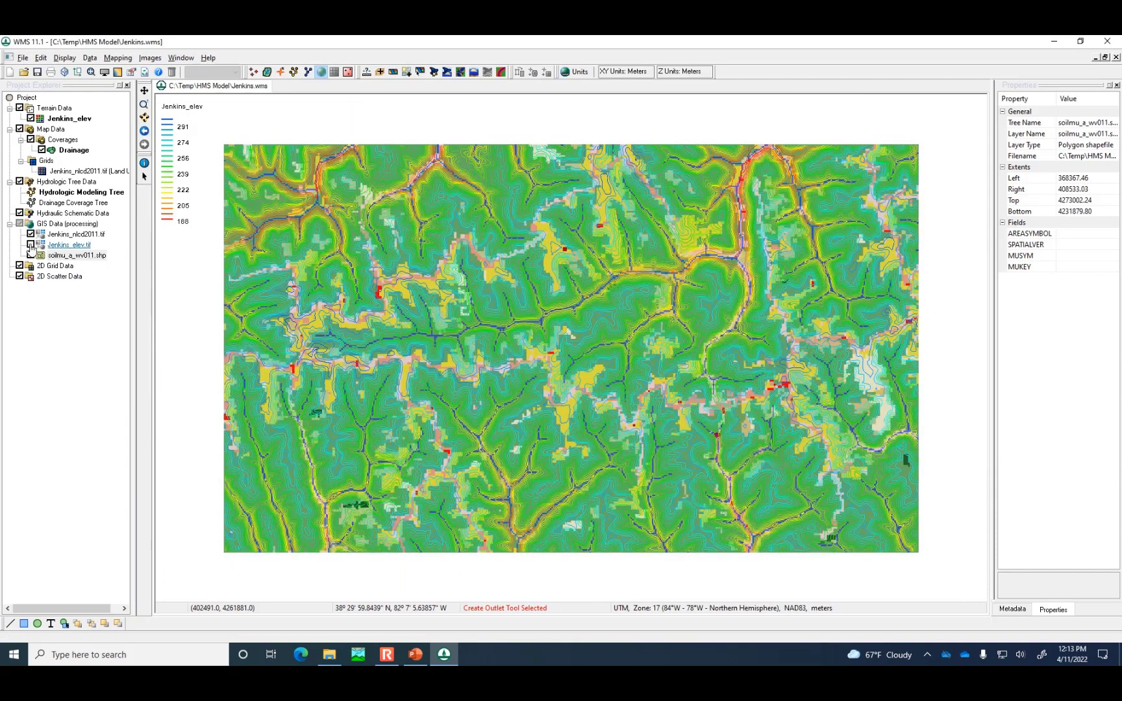
left_click(31, 234)
left_click(31, 245)
scroll(649, 253, "up", 5)
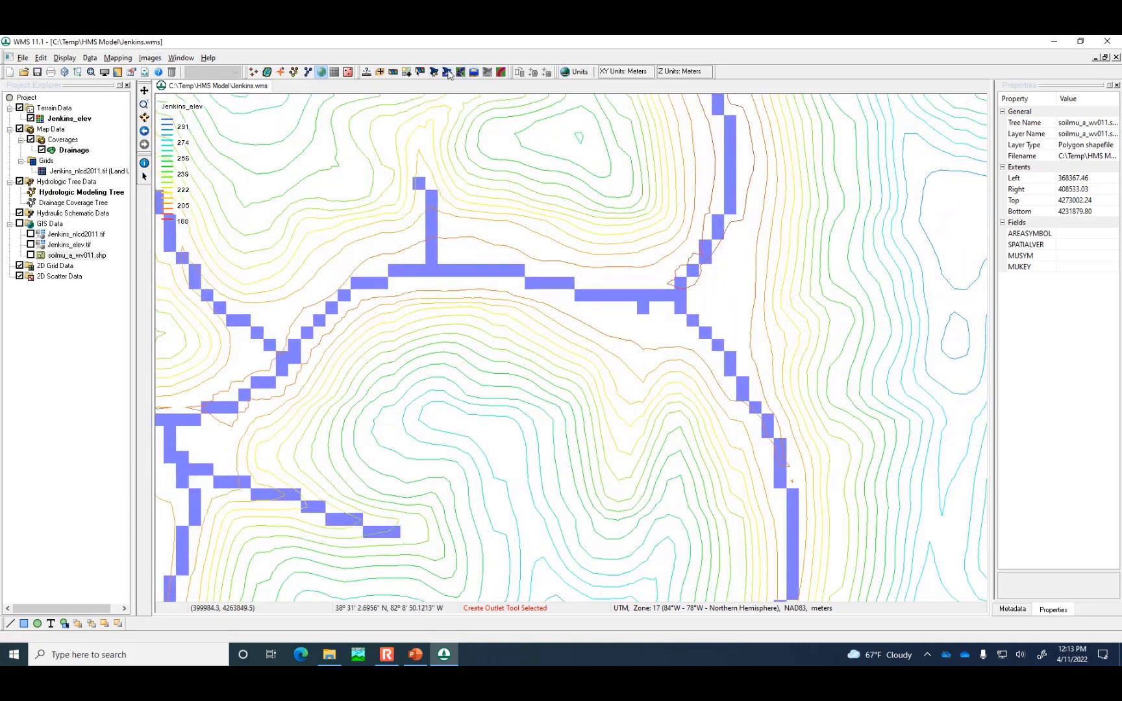
Step: Add a World Street Map online background beneath the contours
left_click(448, 72)
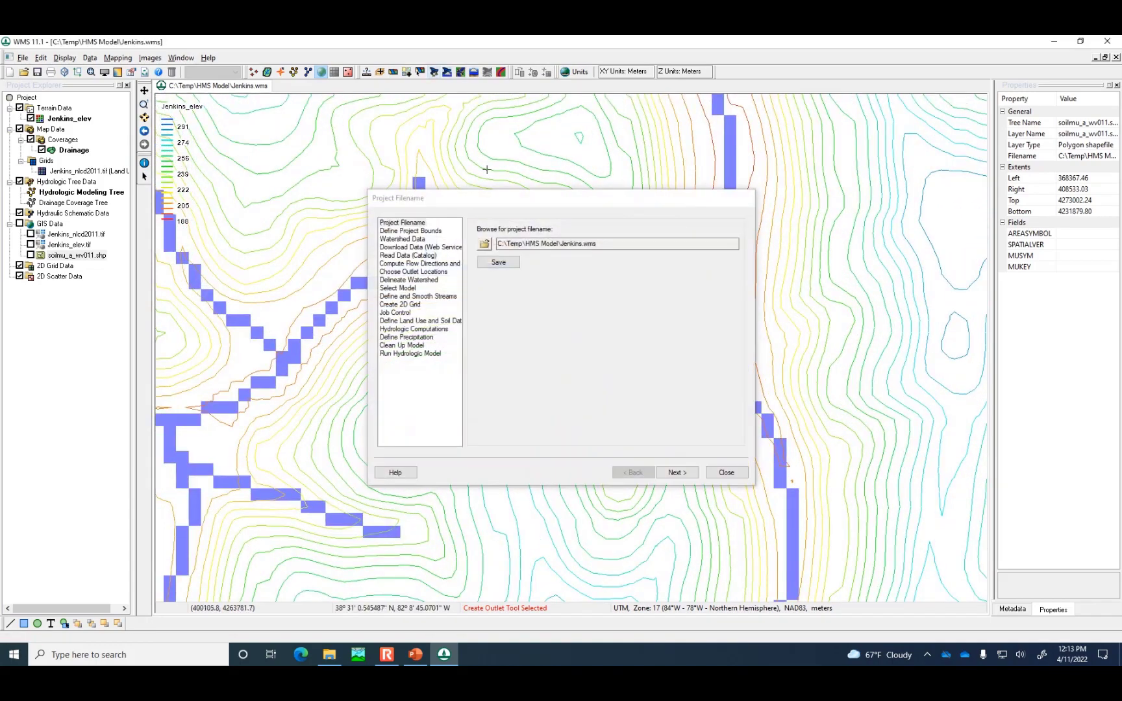
left_click(420, 272)
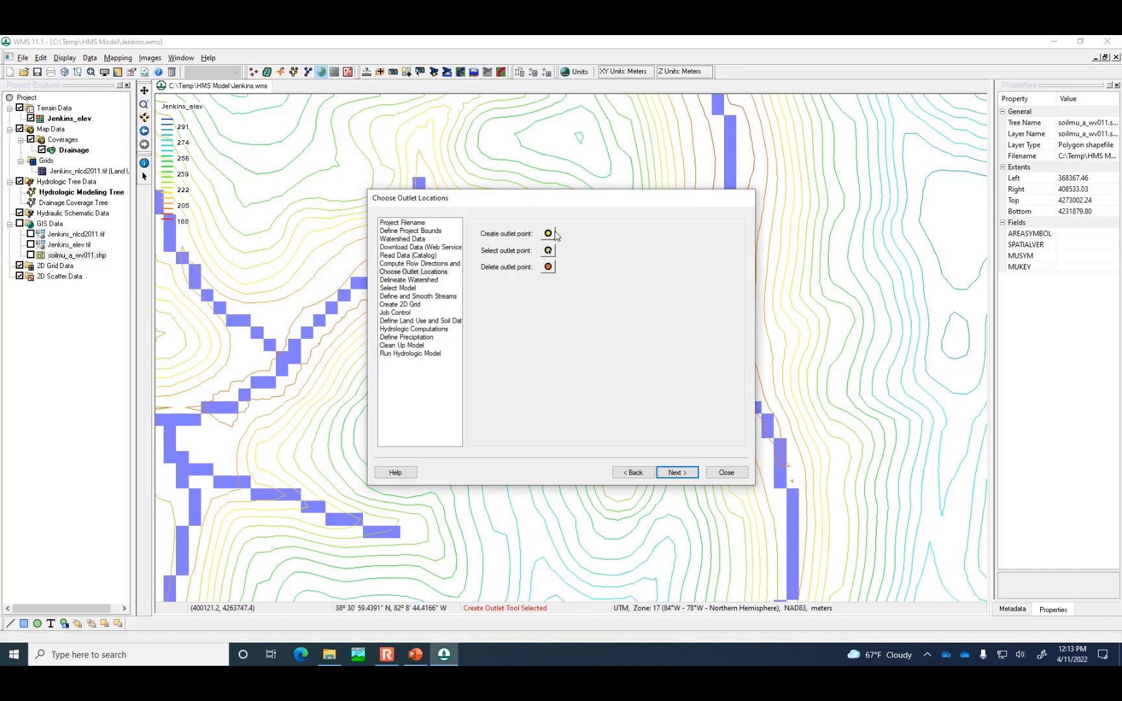
left_click_drag(540, 197, 321, 87)
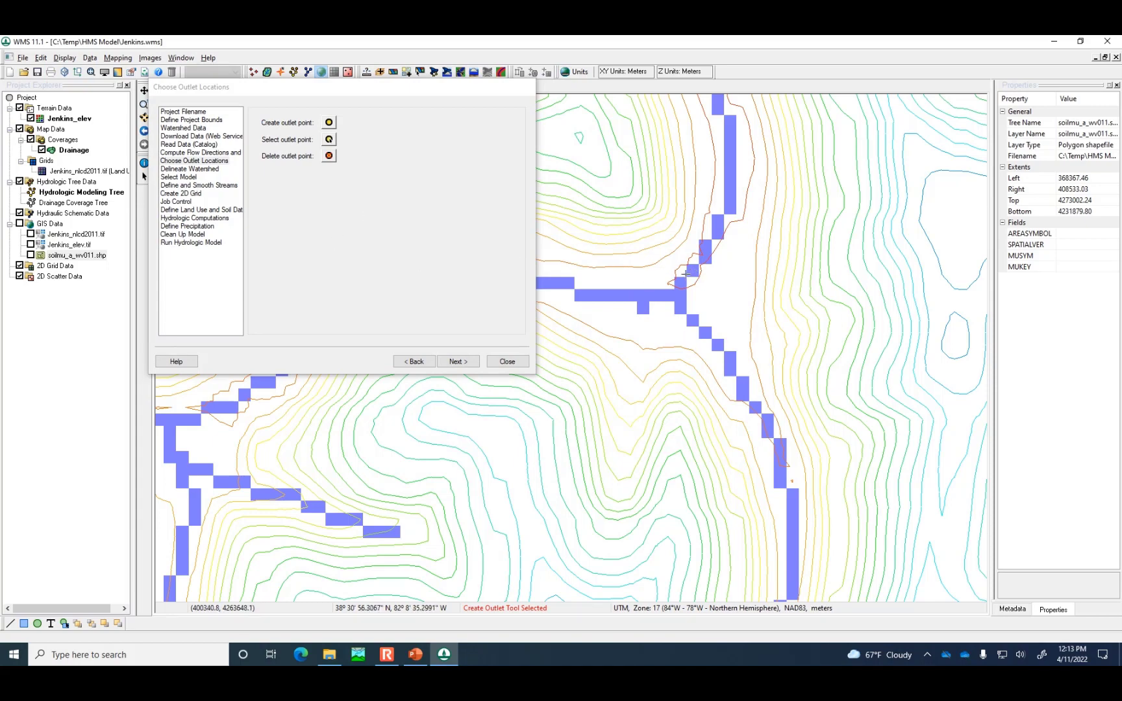
left_click(506, 362)
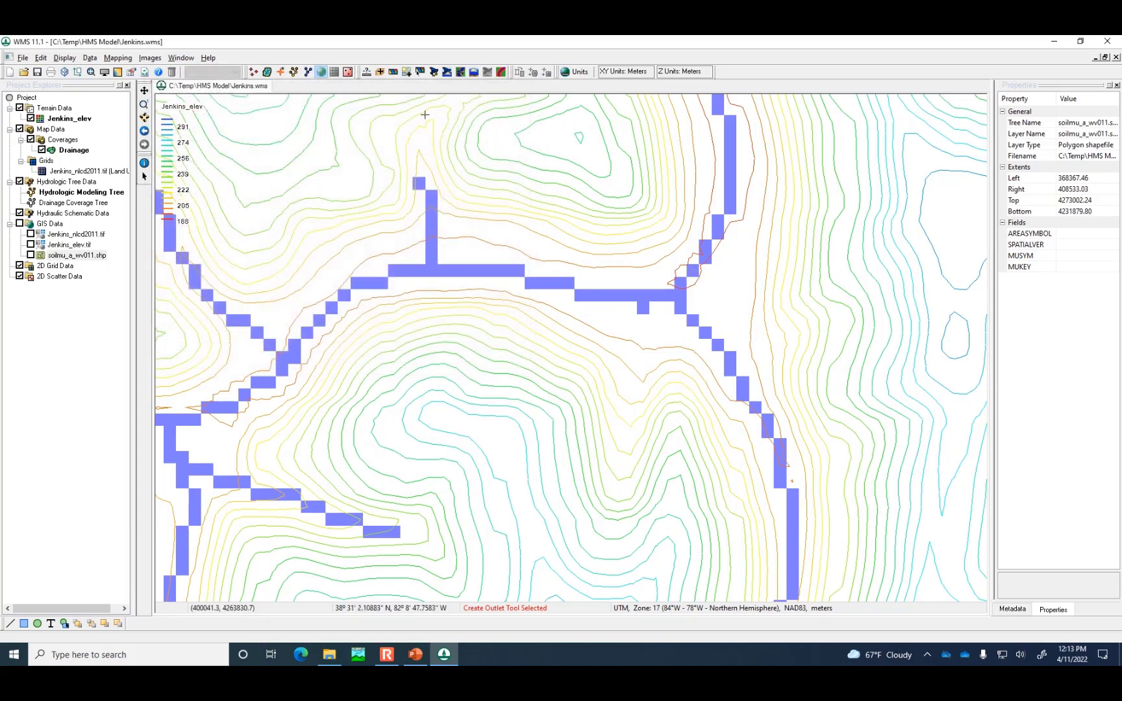
left_click(407, 71)
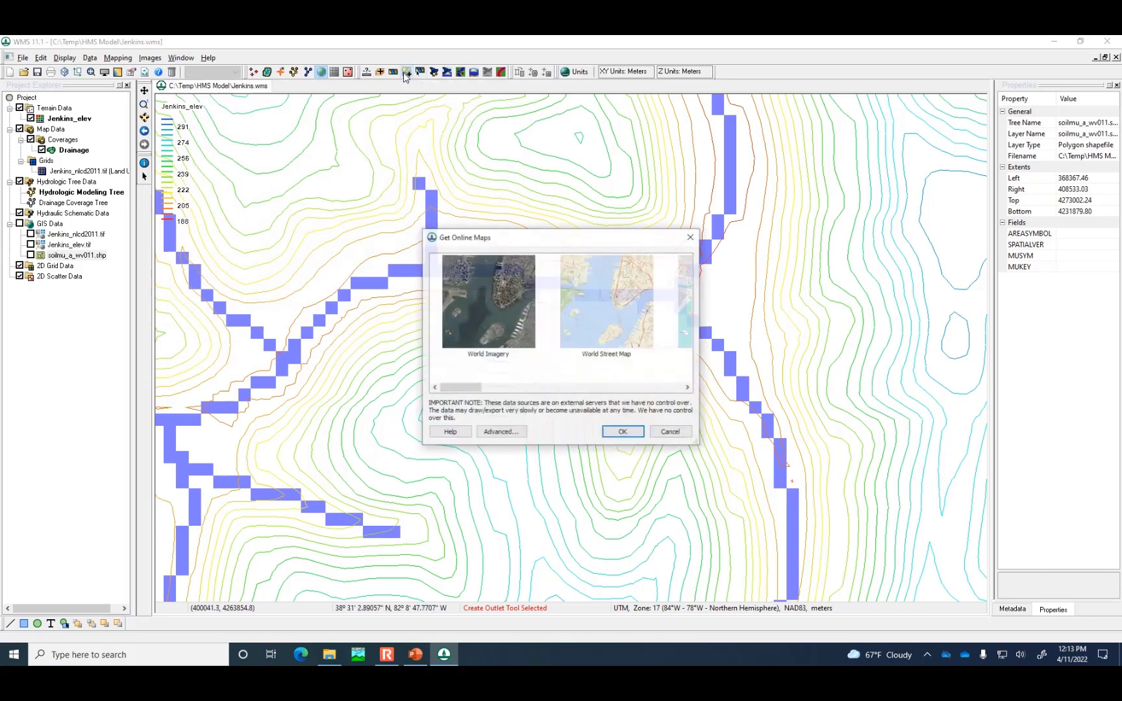
left_click(610, 353)
left_click(623, 431)
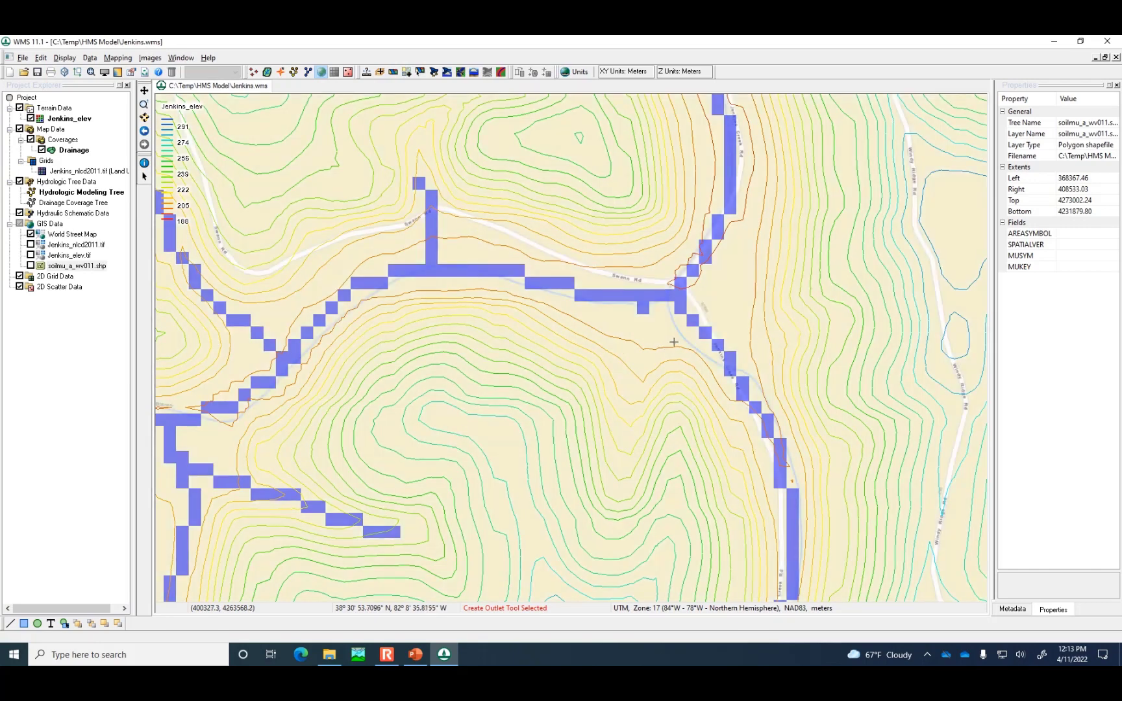
Step: Place a watershed outlet point on the stream near the road junction
left_click(434, 72)
left_click(427, 273)
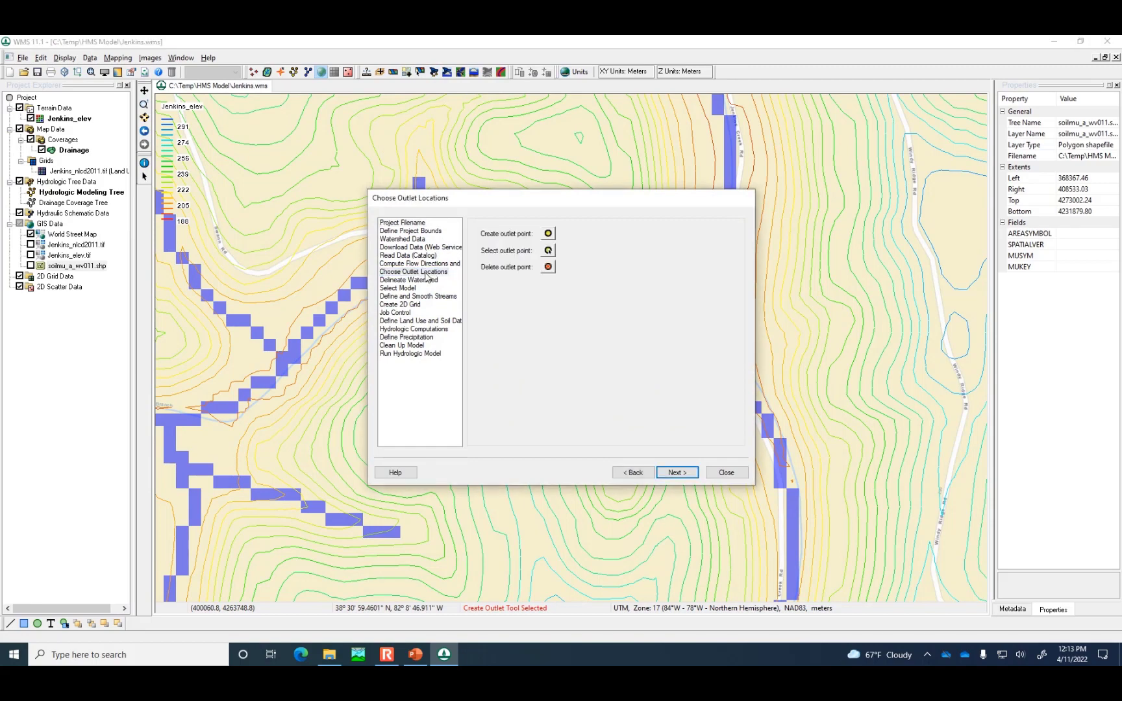
left_click_drag(550, 196, 215, 167)
left_click(696, 268)
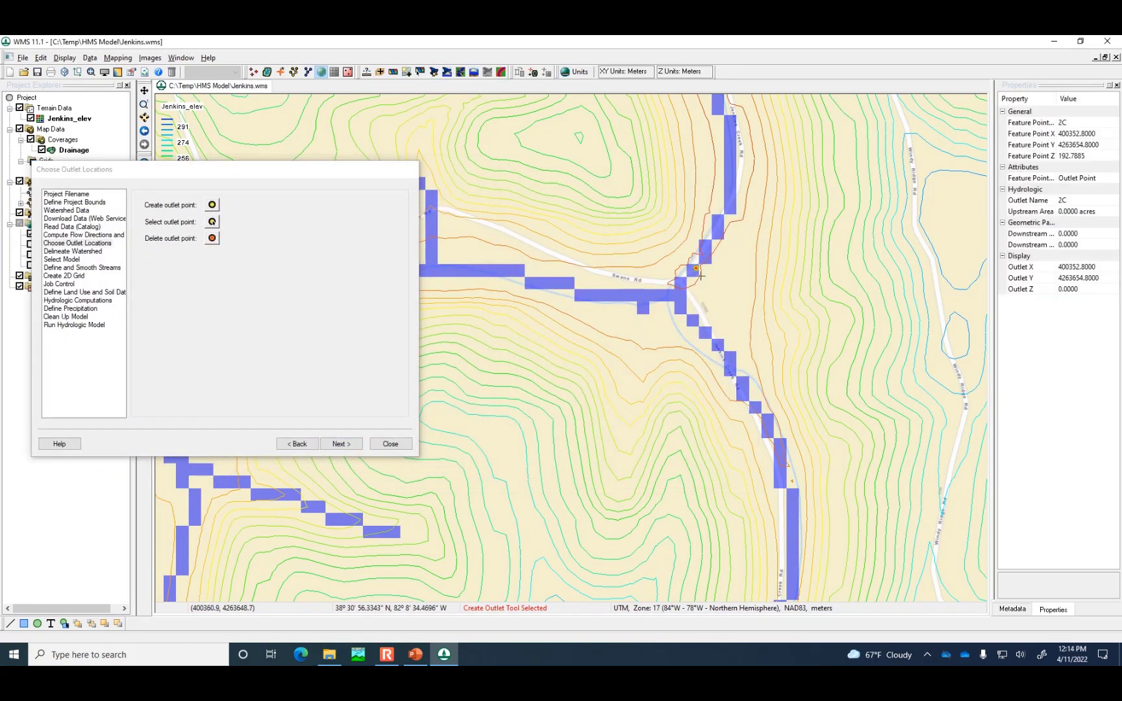
Step: Delineate the roughly 1419.90-acre watershed above the outlet and display the soilmu_a_wv011 soil layer
left_click(343, 448)
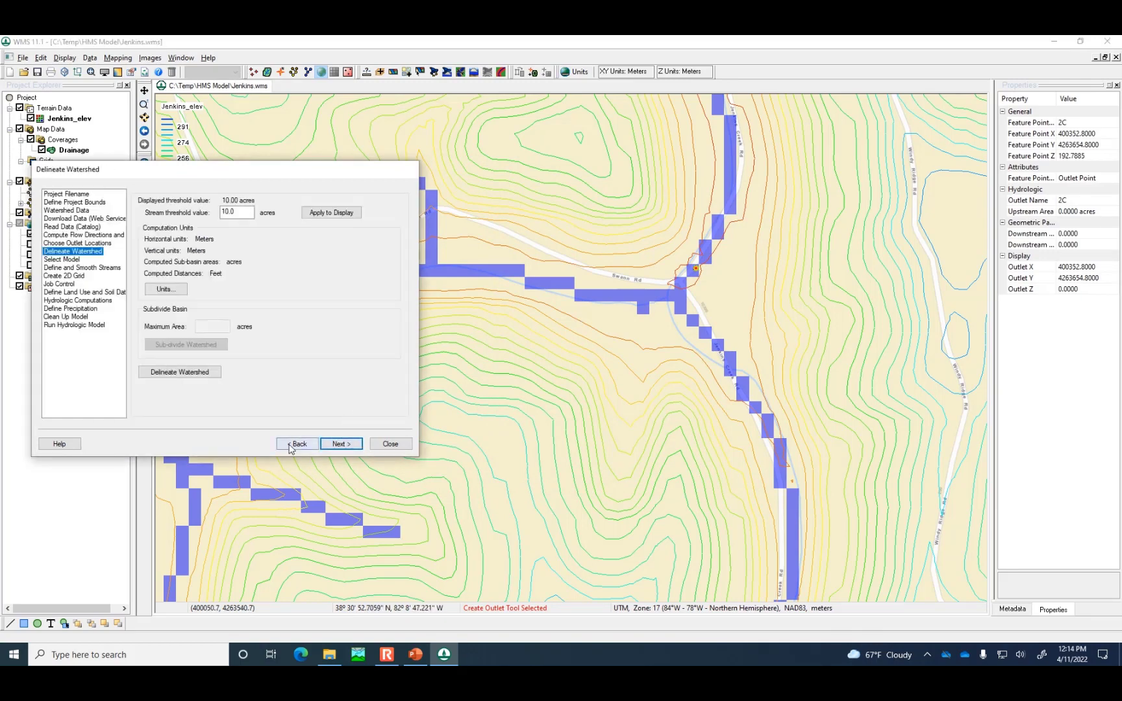
left_click(199, 369)
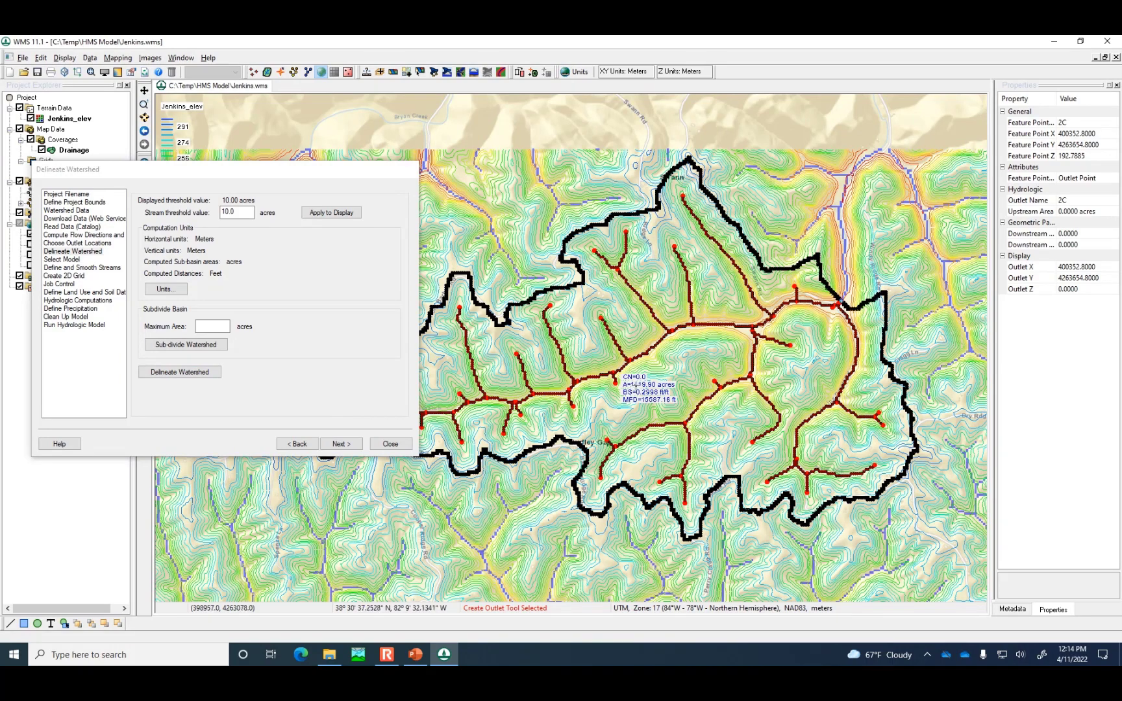
left_click(390, 445)
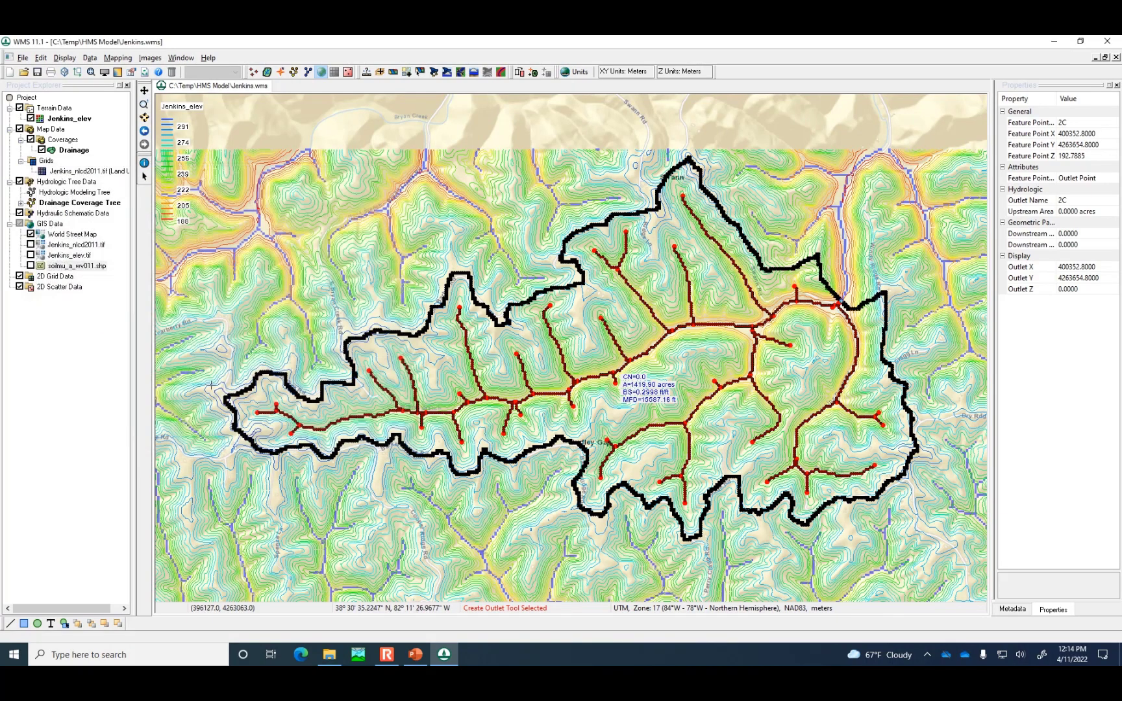
left_click(30, 266)
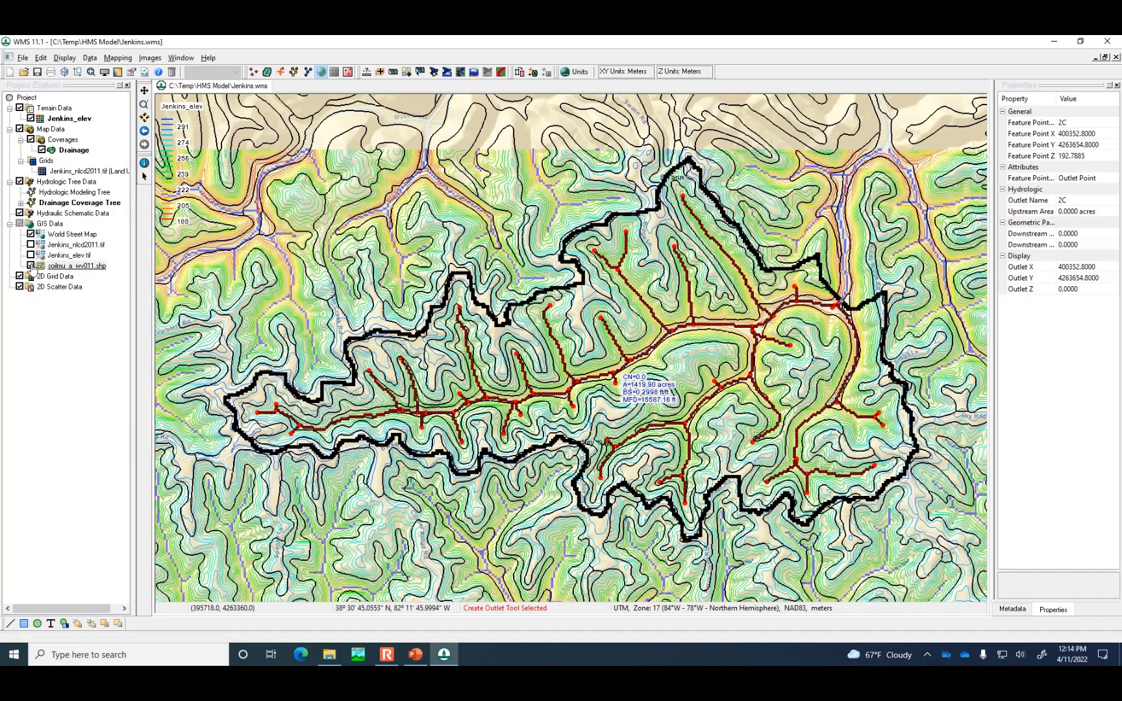
right_click(74, 268)
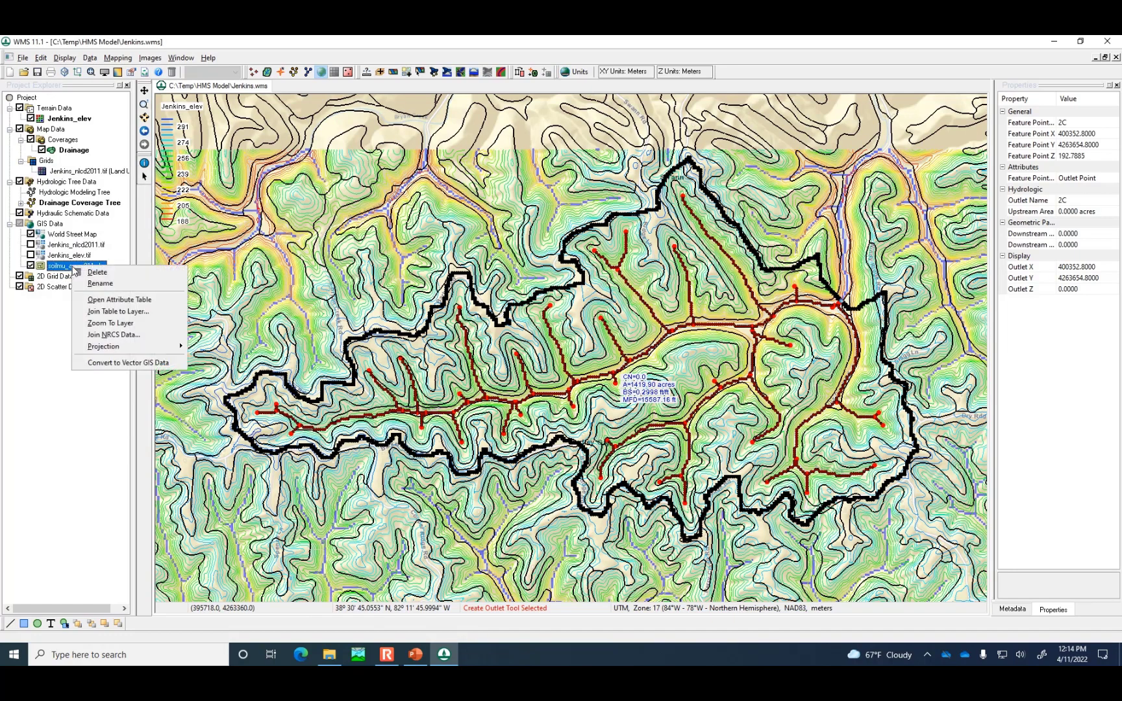
Step: Join NRCS data to the soil shapefile, filling blank values with soil group D
left_click(106, 334)
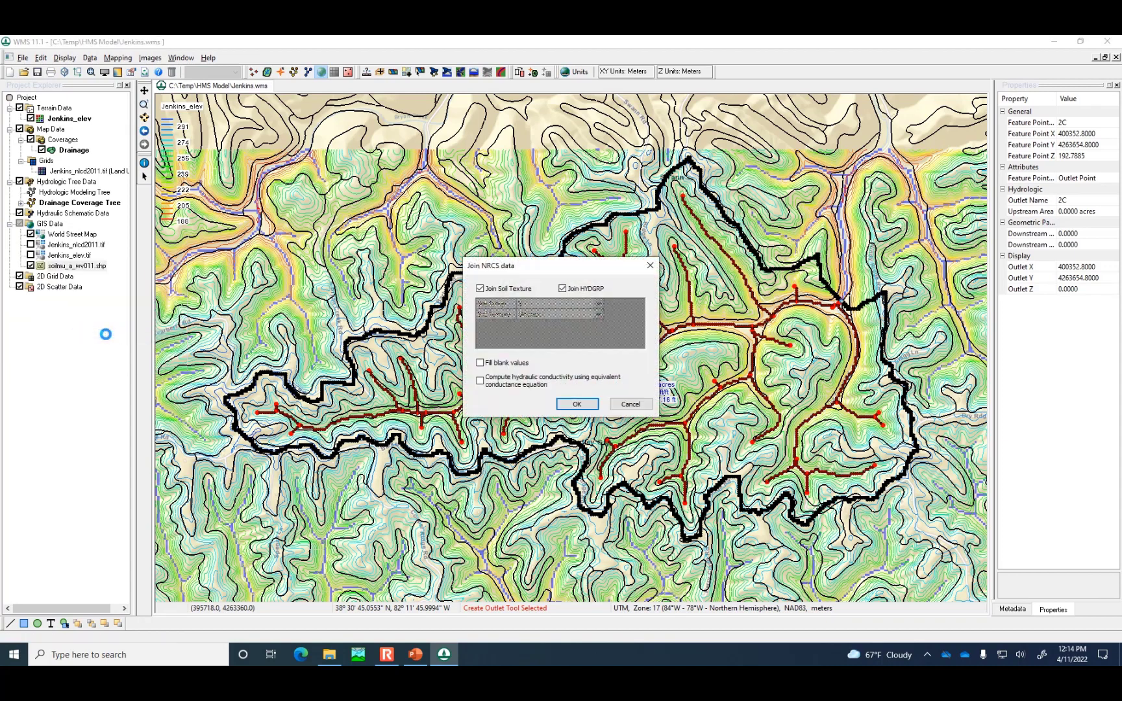
left_click(480, 363)
left_click(598, 304)
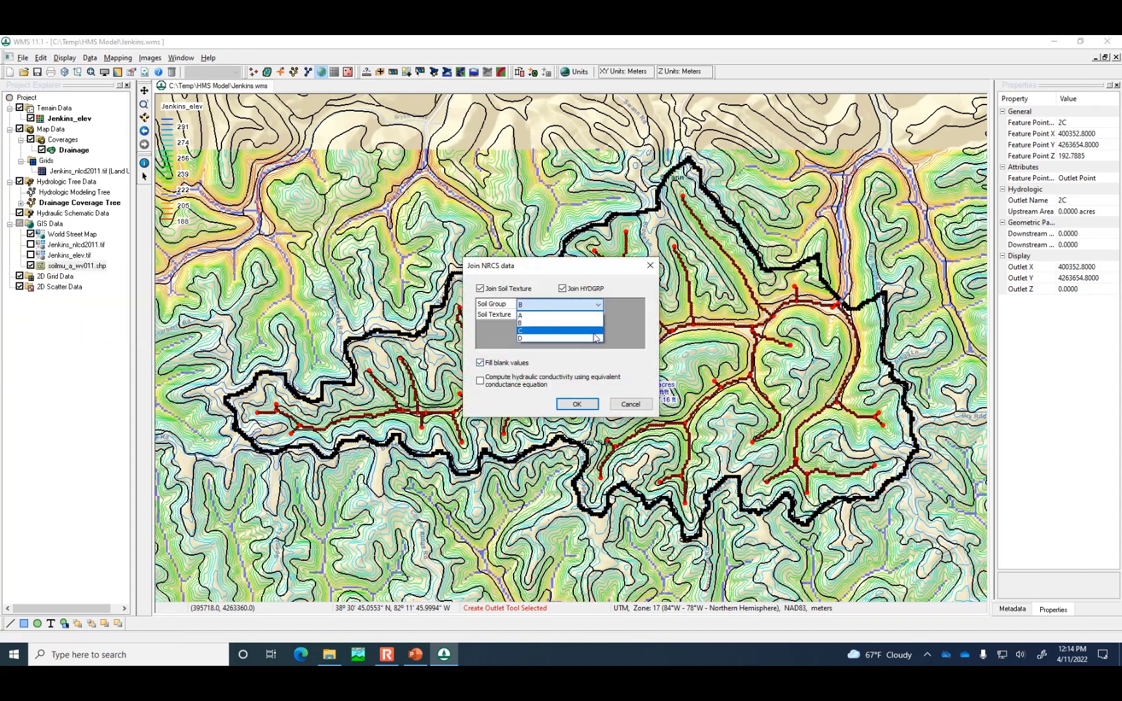
left_click(593, 336)
left_click(576, 404)
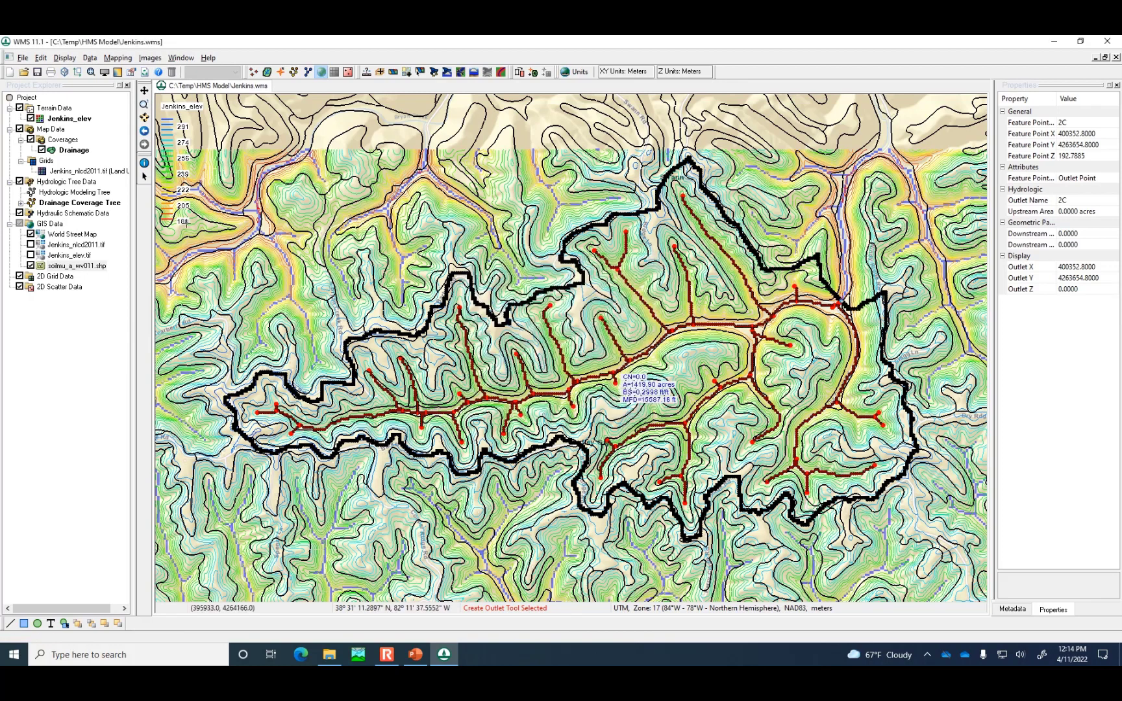
Step: Create a new coverage of type Soil Type
left_click(63, 140)
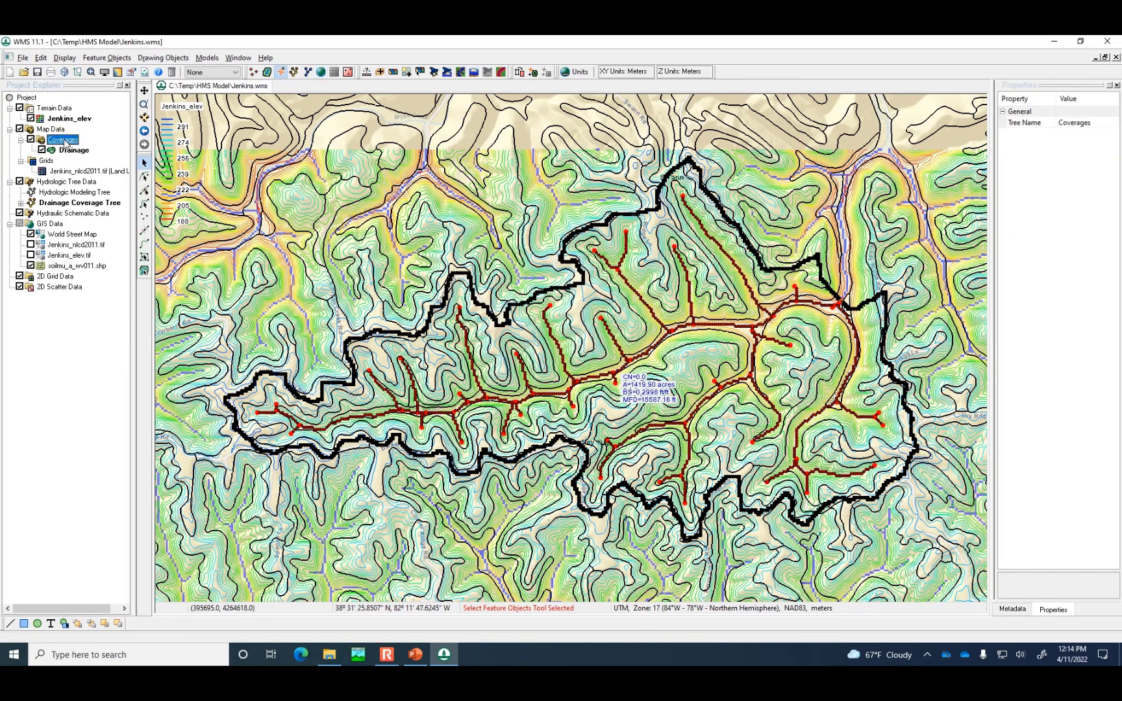
right_click(65, 143)
left_click(104, 162)
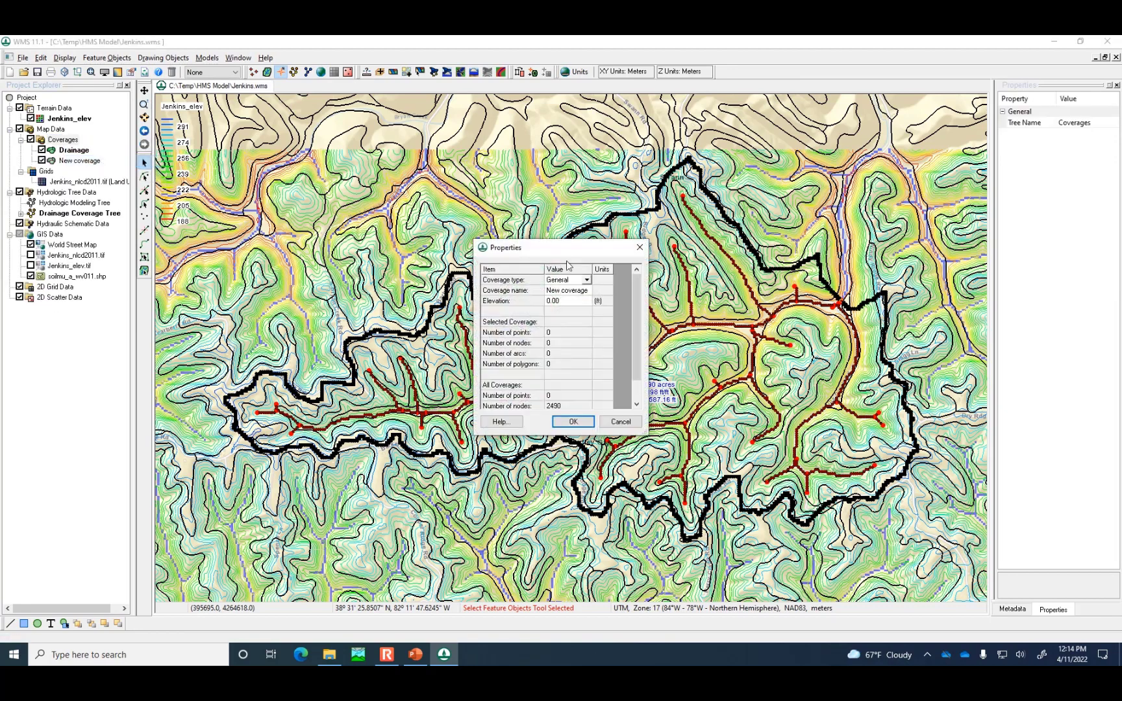
left_click(583, 284)
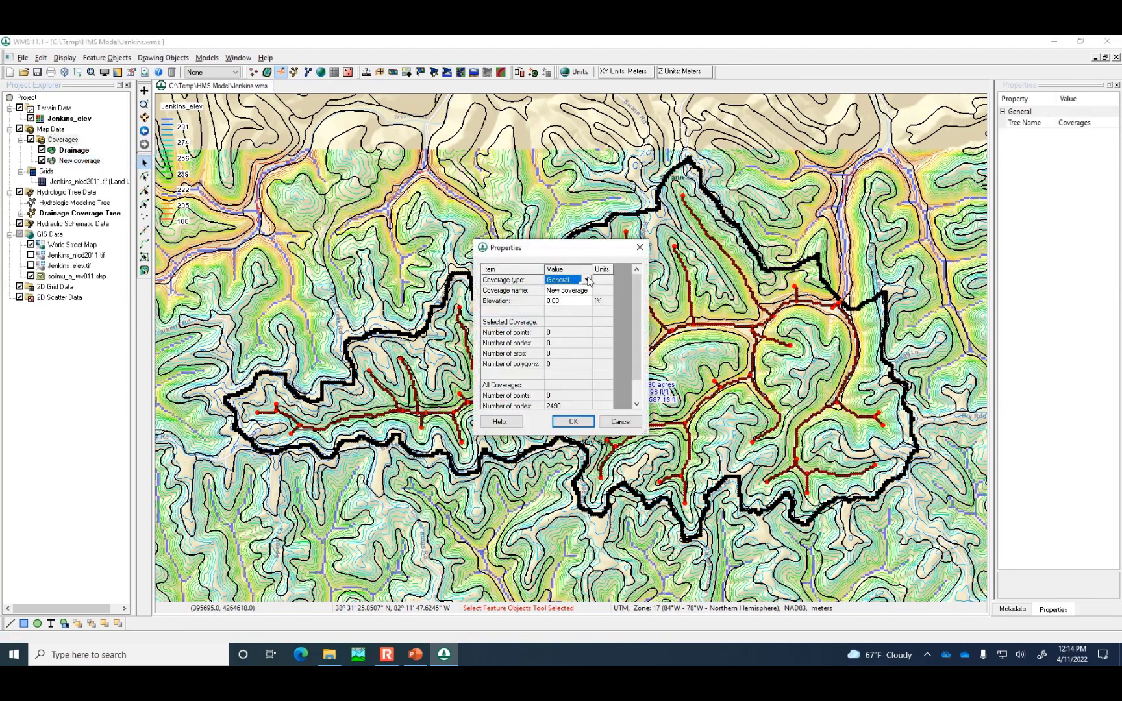
left_click(586, 280)
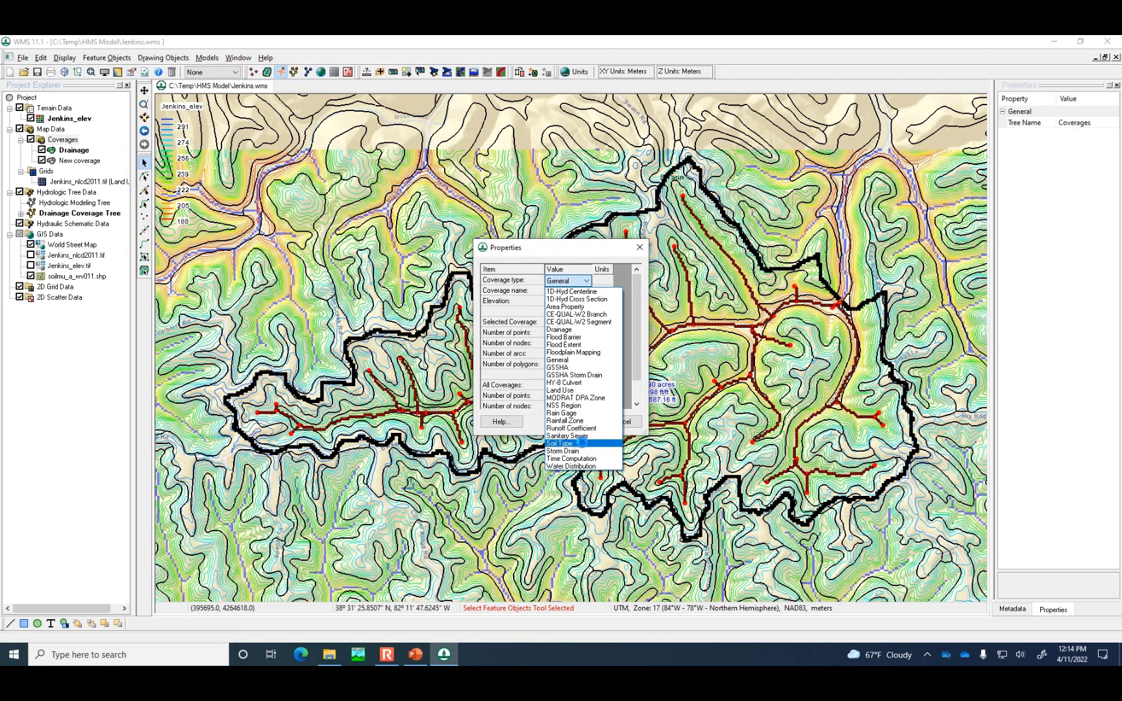
left_click(584, 444)
left_click(578, 421)
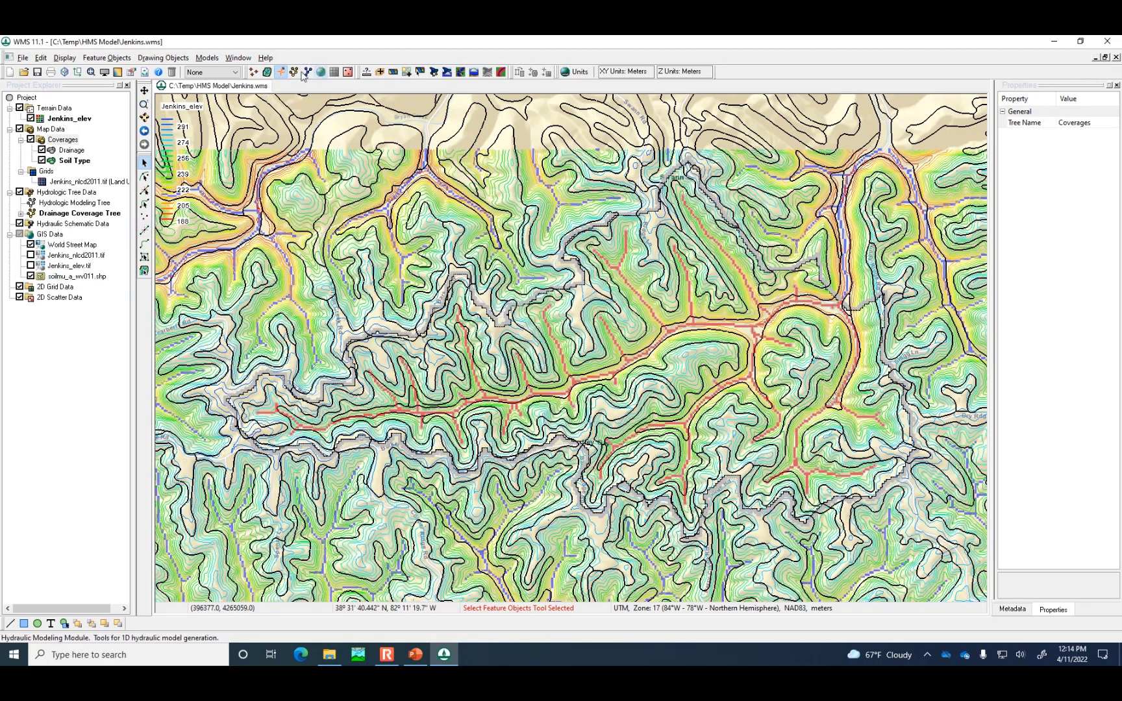
Step: Convert all soil polygons into the Soil Type coverage, mapping HYDGRP to SCS soil type
left_click(76, 276)
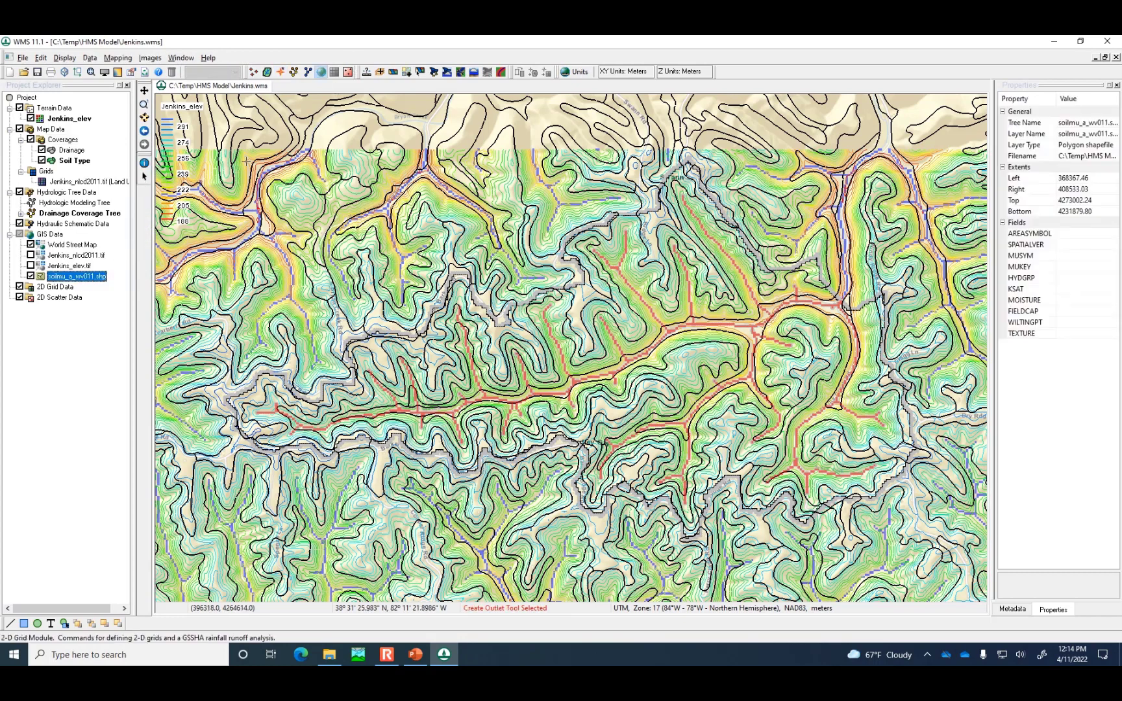
left_click(144, 176)
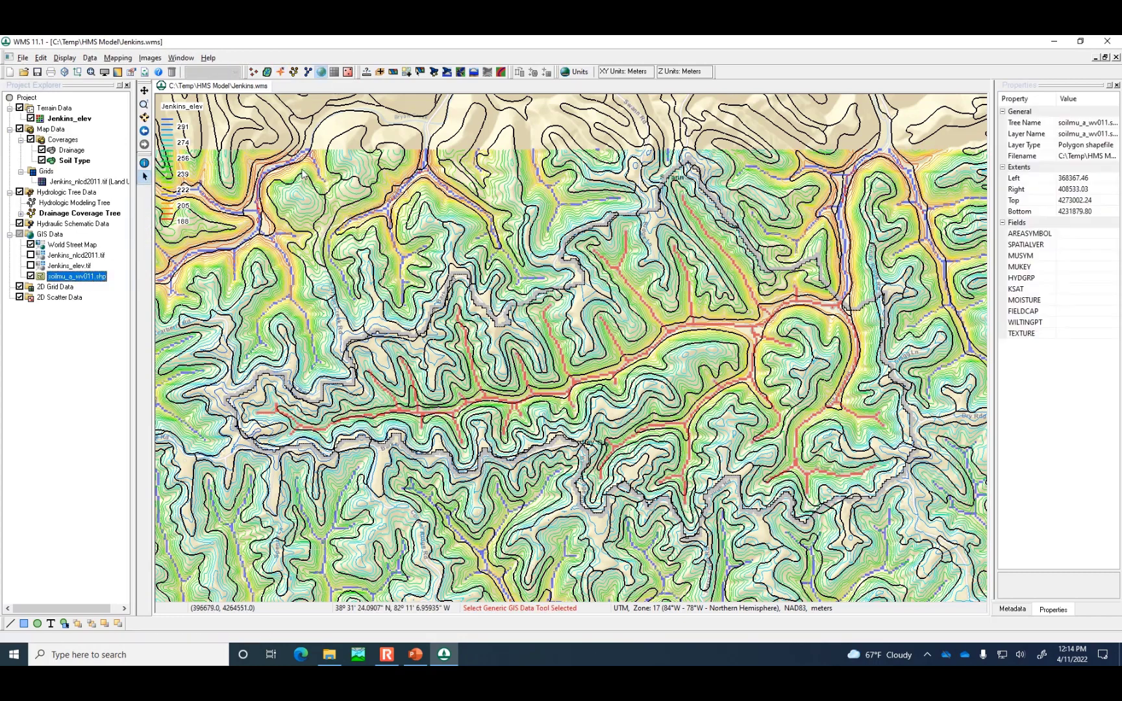
left_click_drag(225, 165, 930, 524)
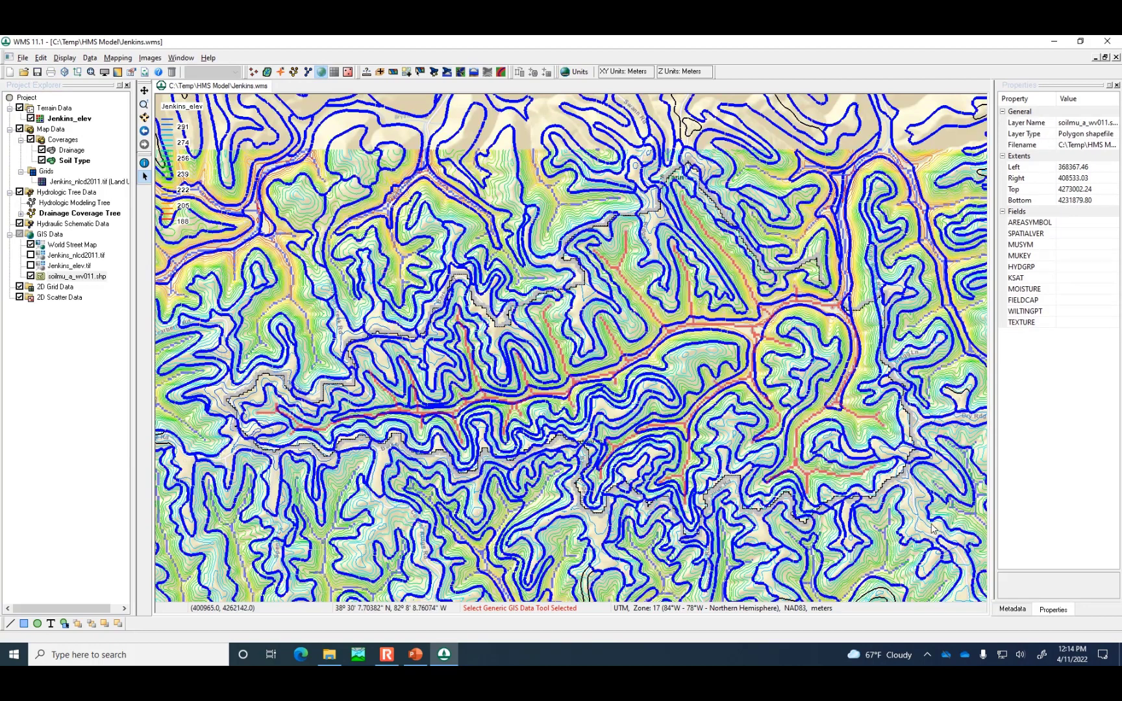
left_click(117, 58)
left_click(120, 69)
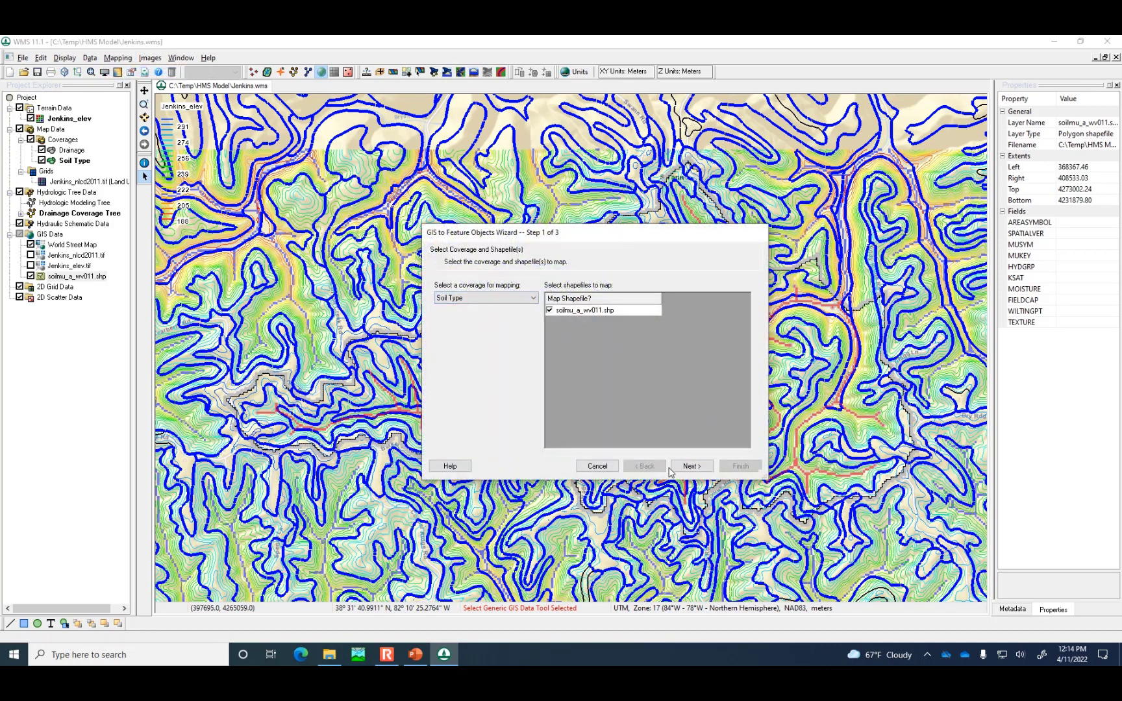
left_click(699, 469)
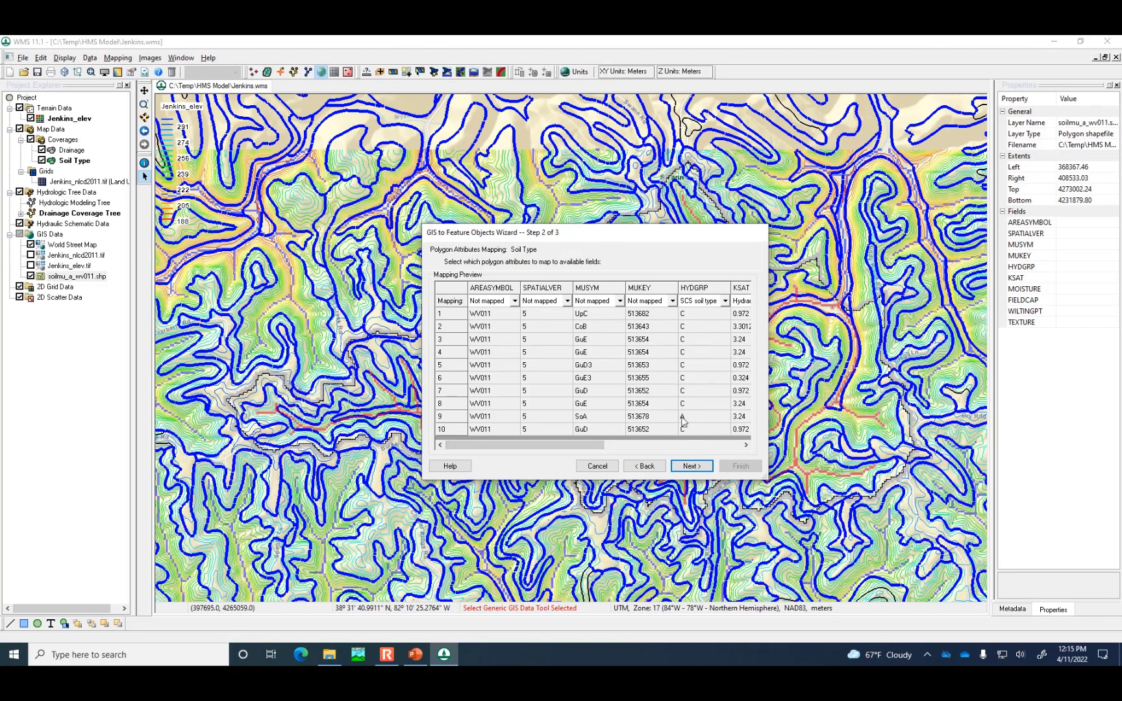
left_click(690, 466)
left_click(736, 465)
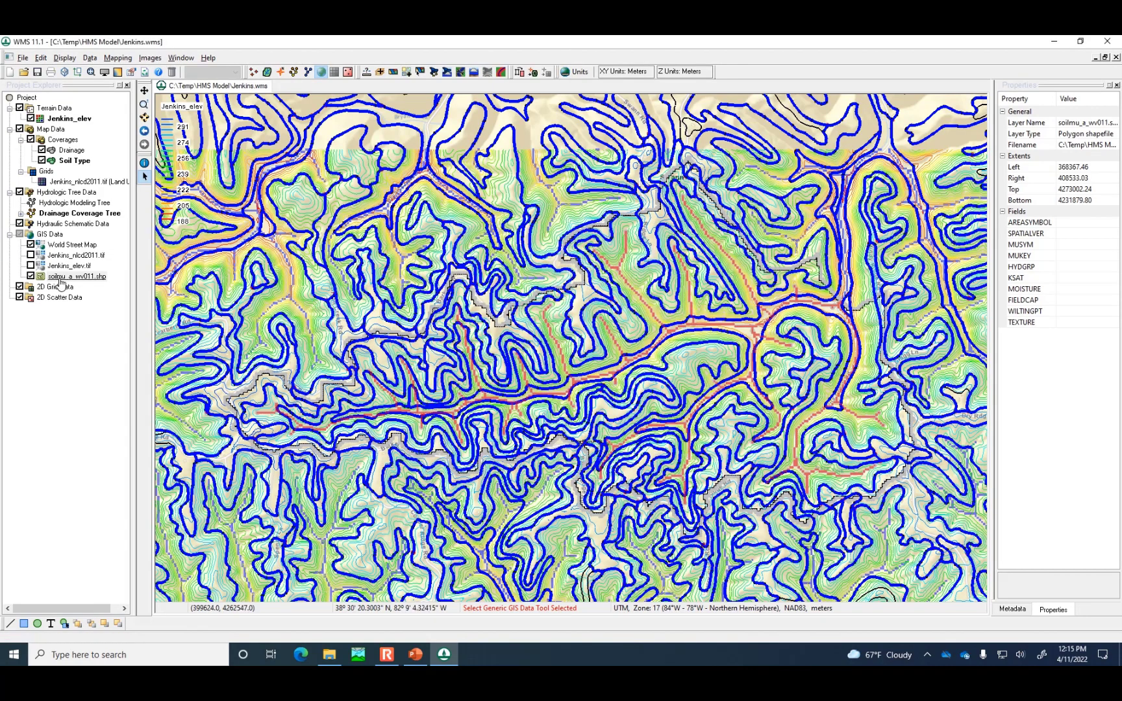
Step: Hide the soil layers and make the Drainage coverage active
left_click(31, 276)
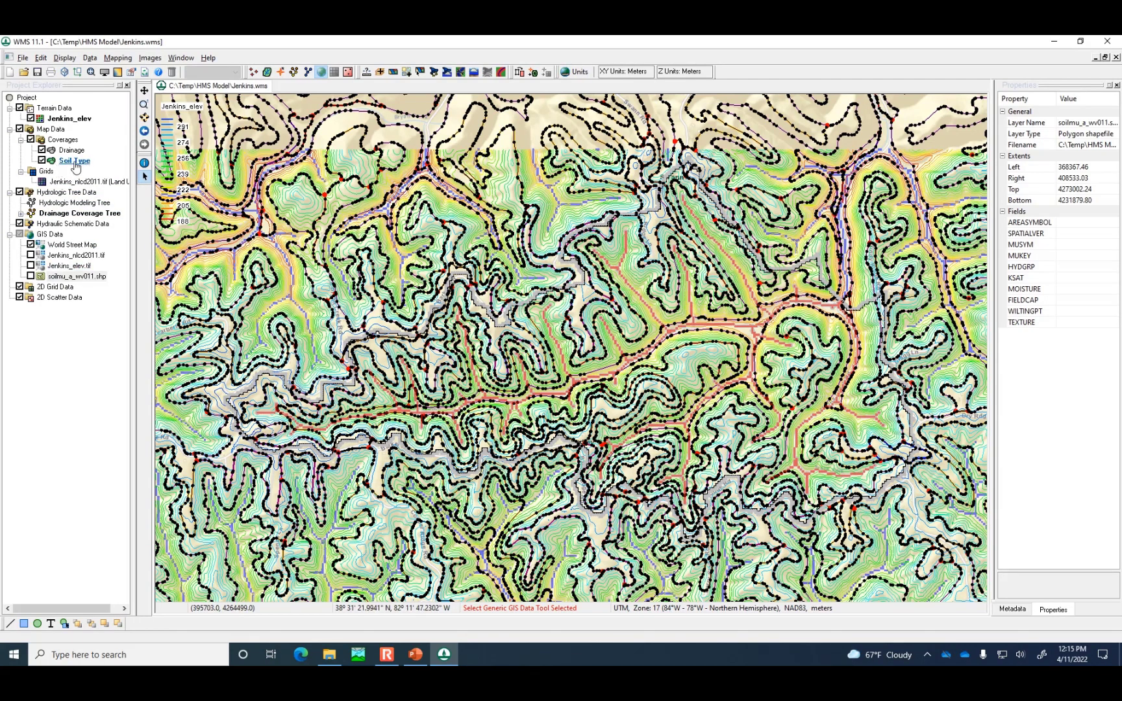
left_click(41, 161)
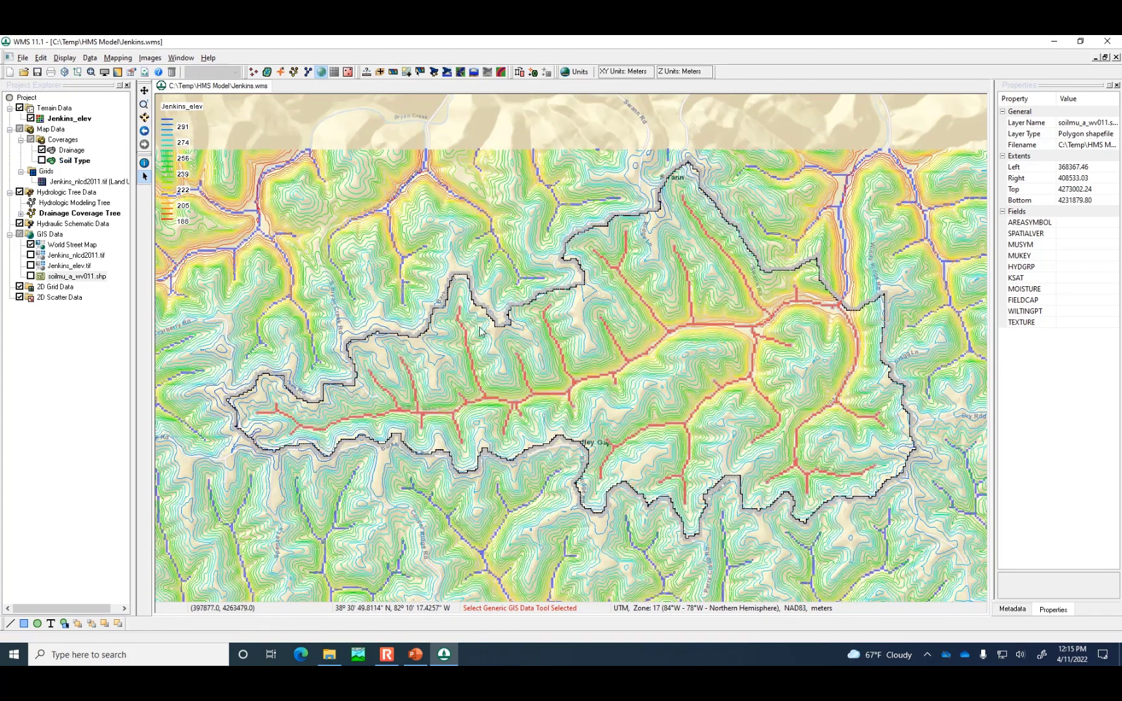
left_click(72, 151)
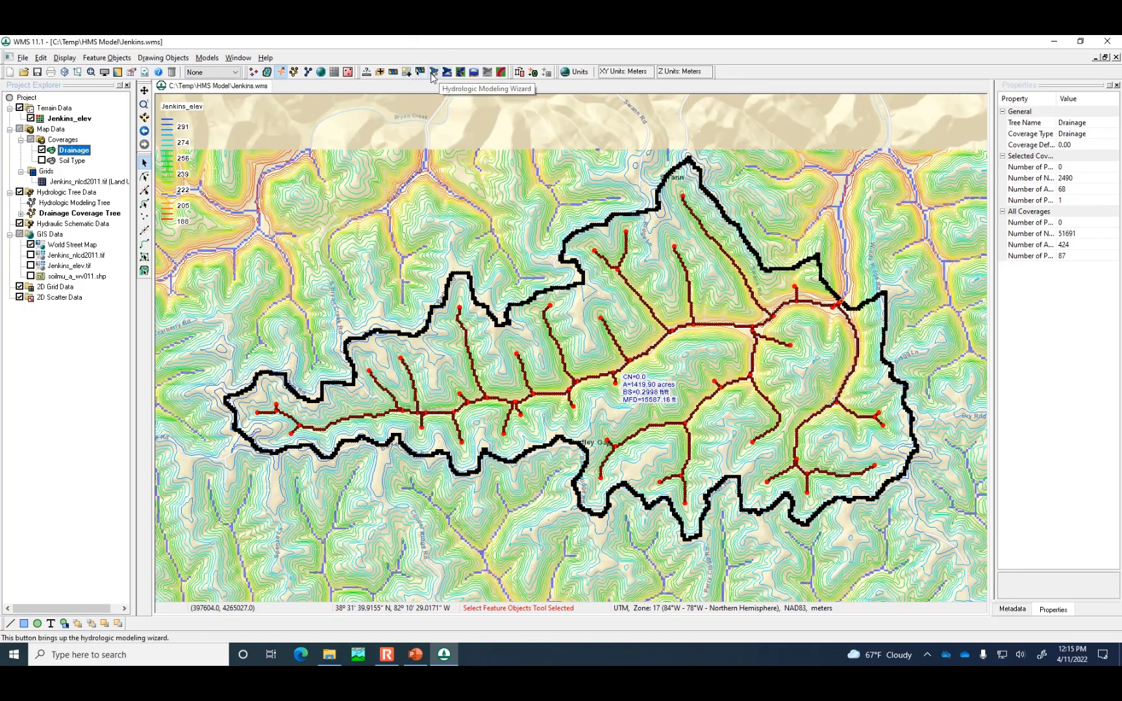
Step: Compute the basin's SCS curve number using the WV Curve Number table imported from C:\Temp
left_click(293, 72)
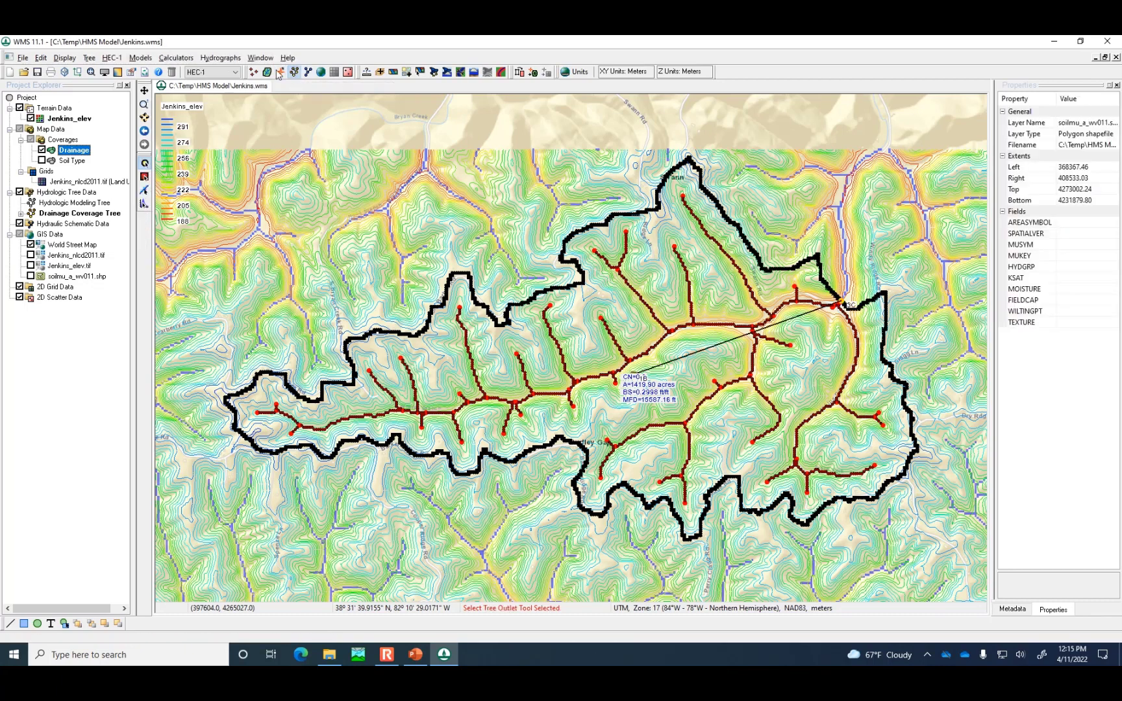
left_click(176, 57)
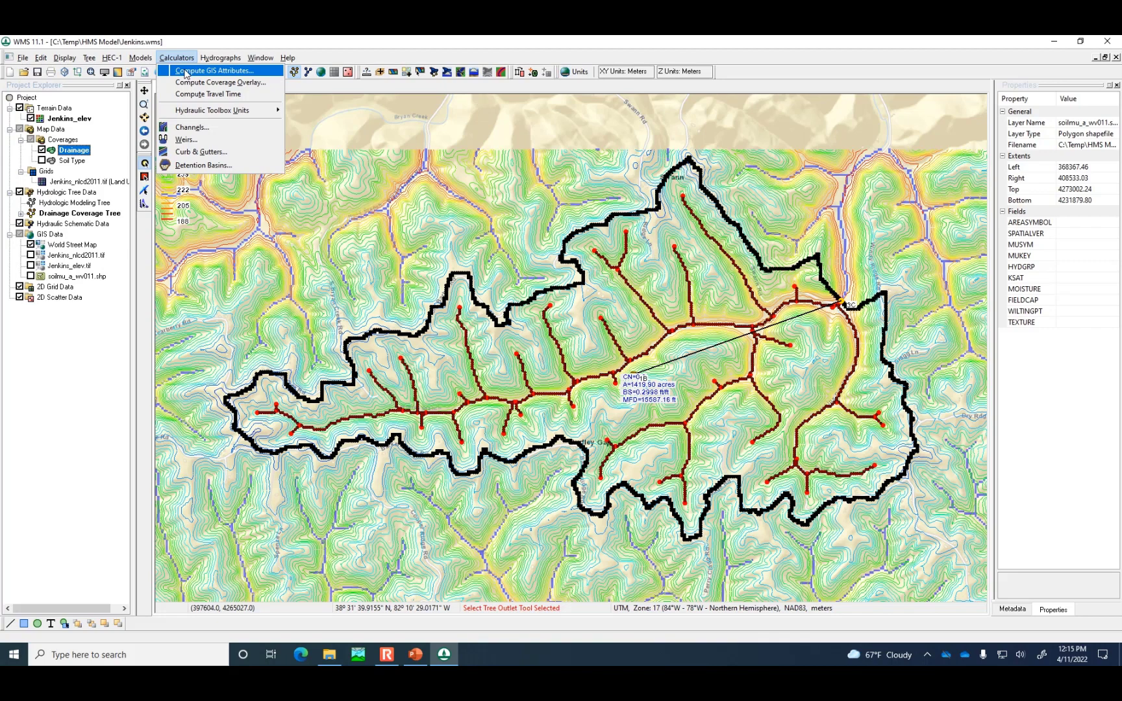
left_click(186, 73)
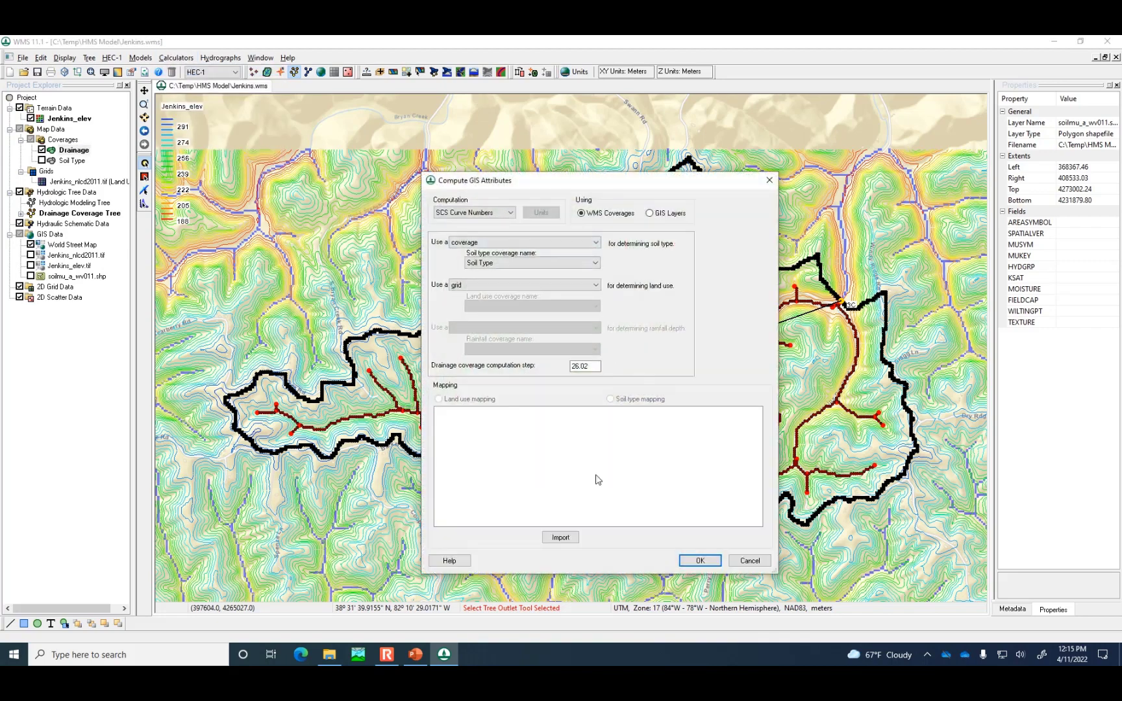
left_click(561, 537)
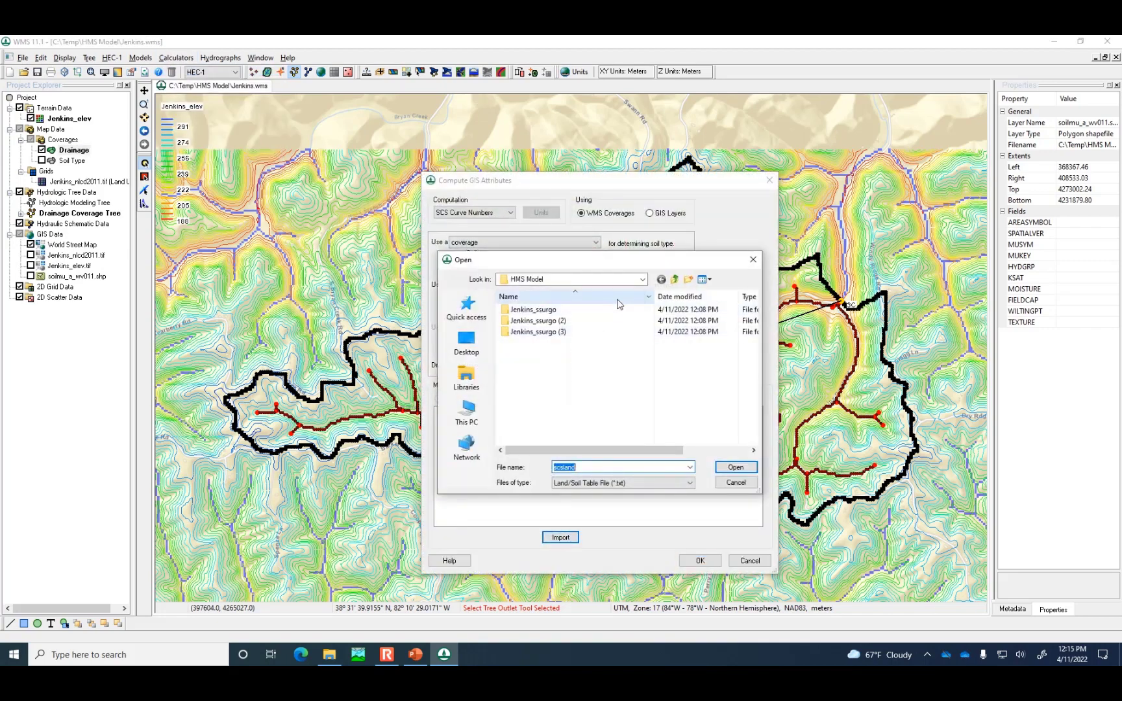
left_click(674, 279)
scroll(552, 389, "down", 6)
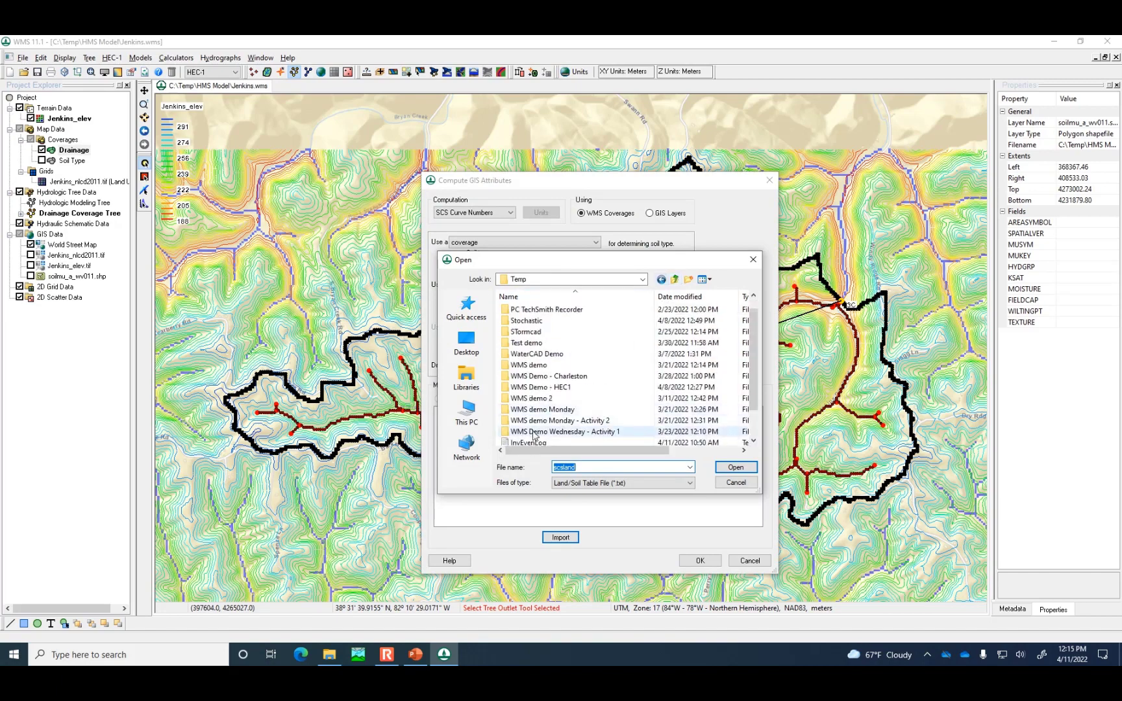
scroll(534, 435, "down", 1)
left_click(553, 431)
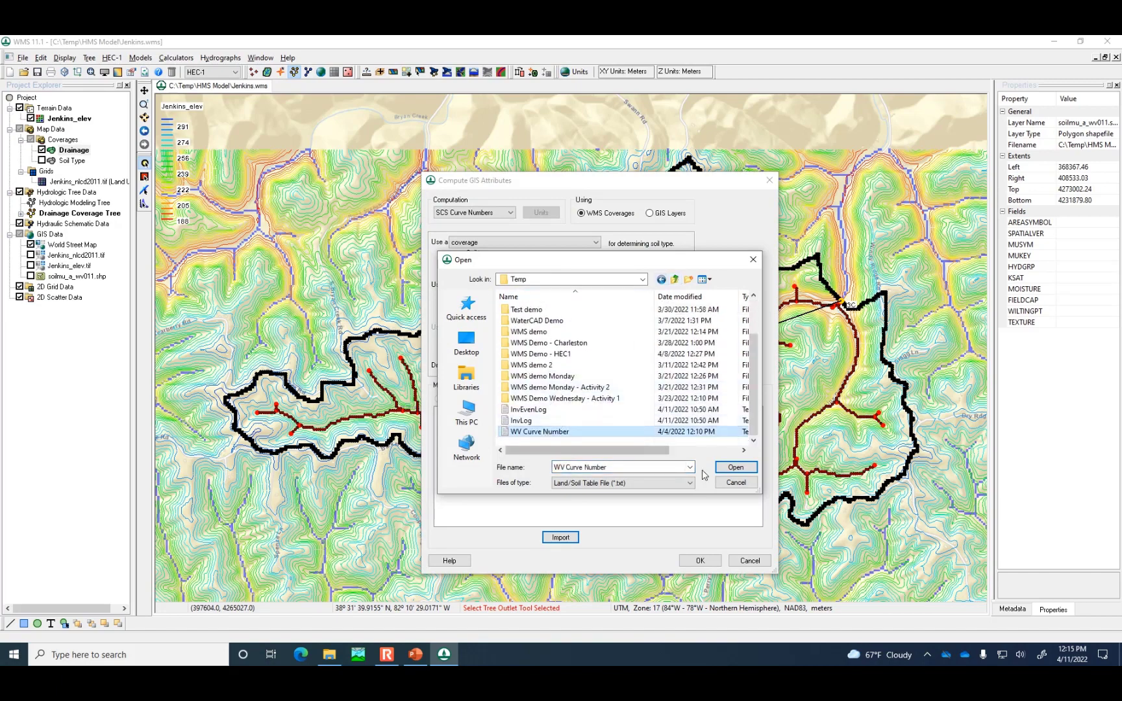
left_click(735, 467)
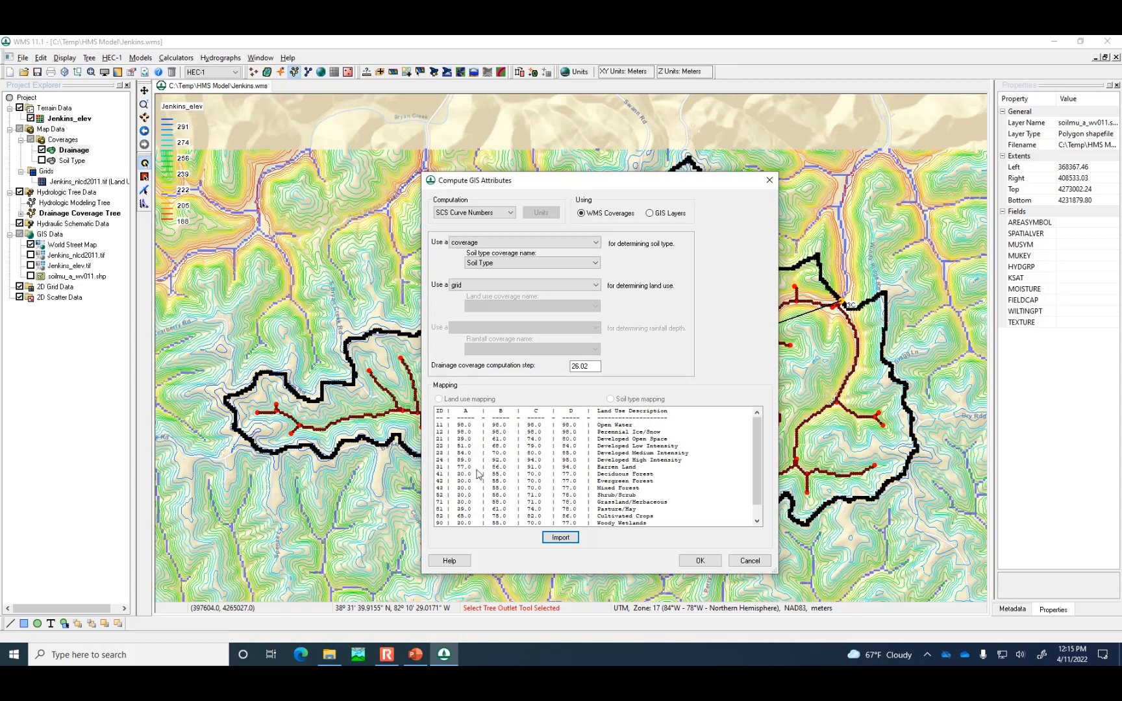
left_click(700, 561)
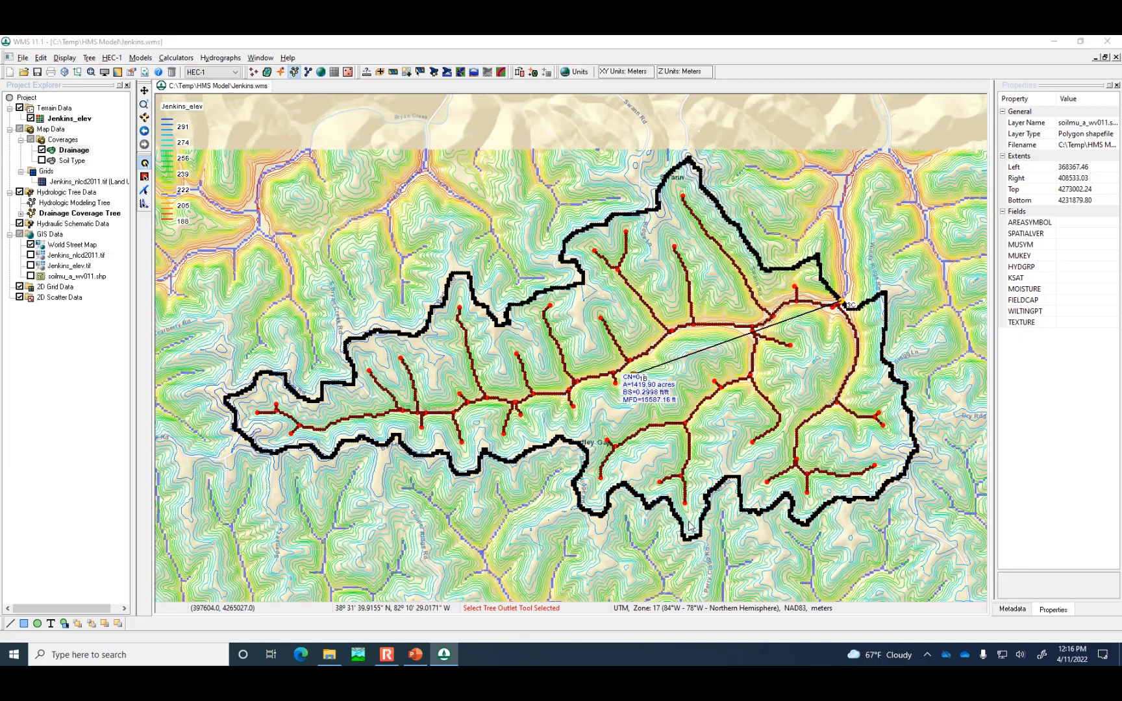
Step: View the cn_report in Notepad showing weighted CN 67.6657, then close it
left_click(648, 380)
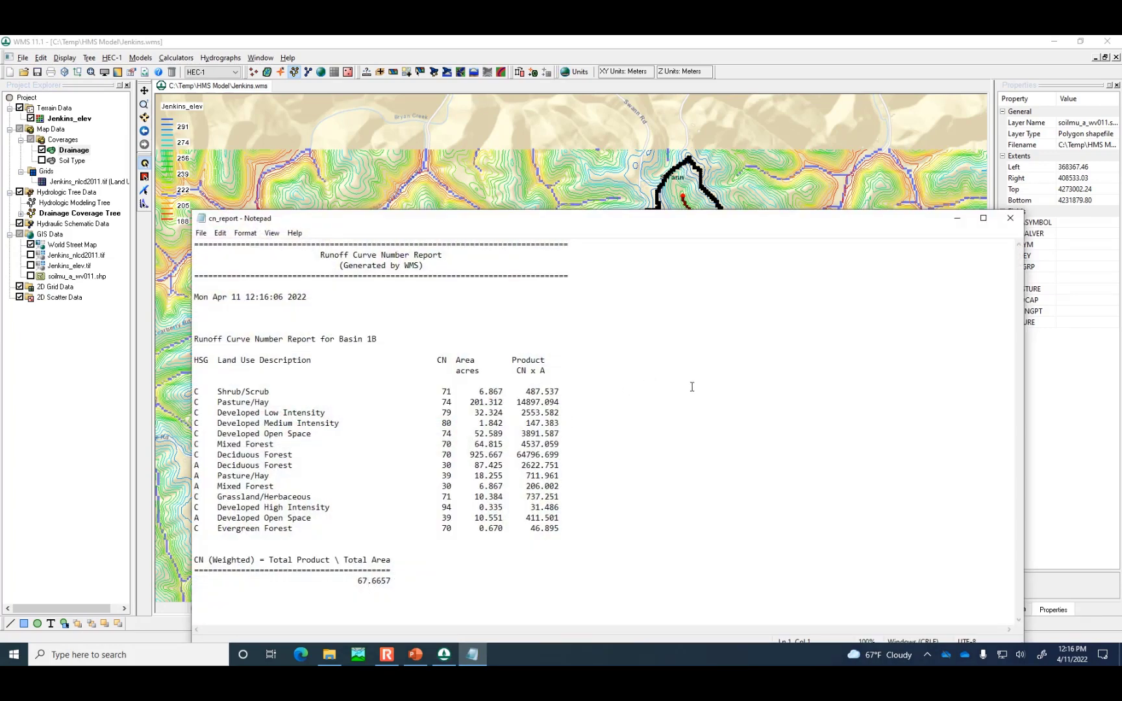
left_click(1010, 218)
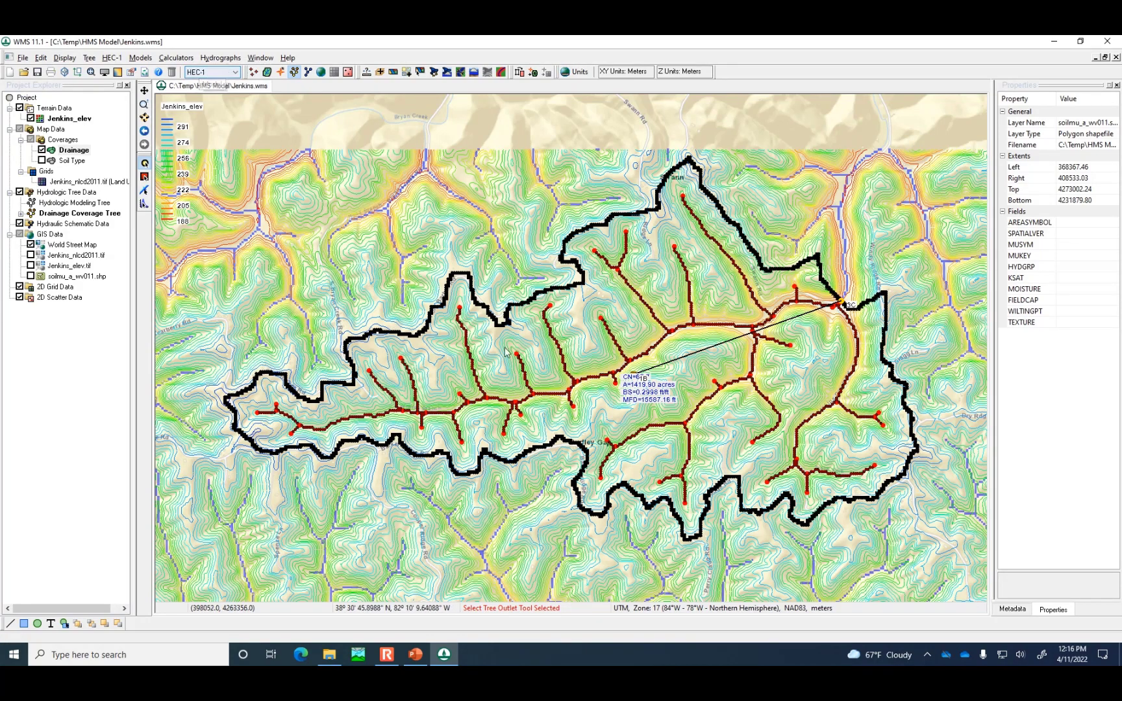
Step: Review basin 1B's HEC-1 parameters with CN 67.67 on the LS card, then save the project
double_click(636, 378)
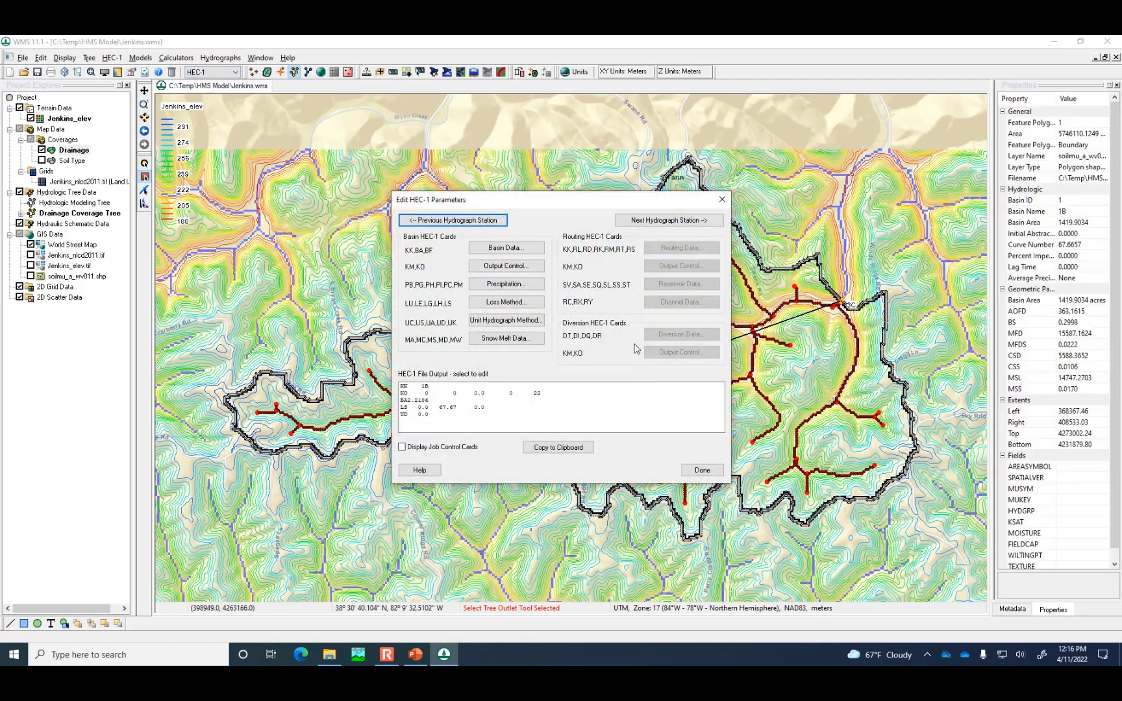
left_click(701, 470)
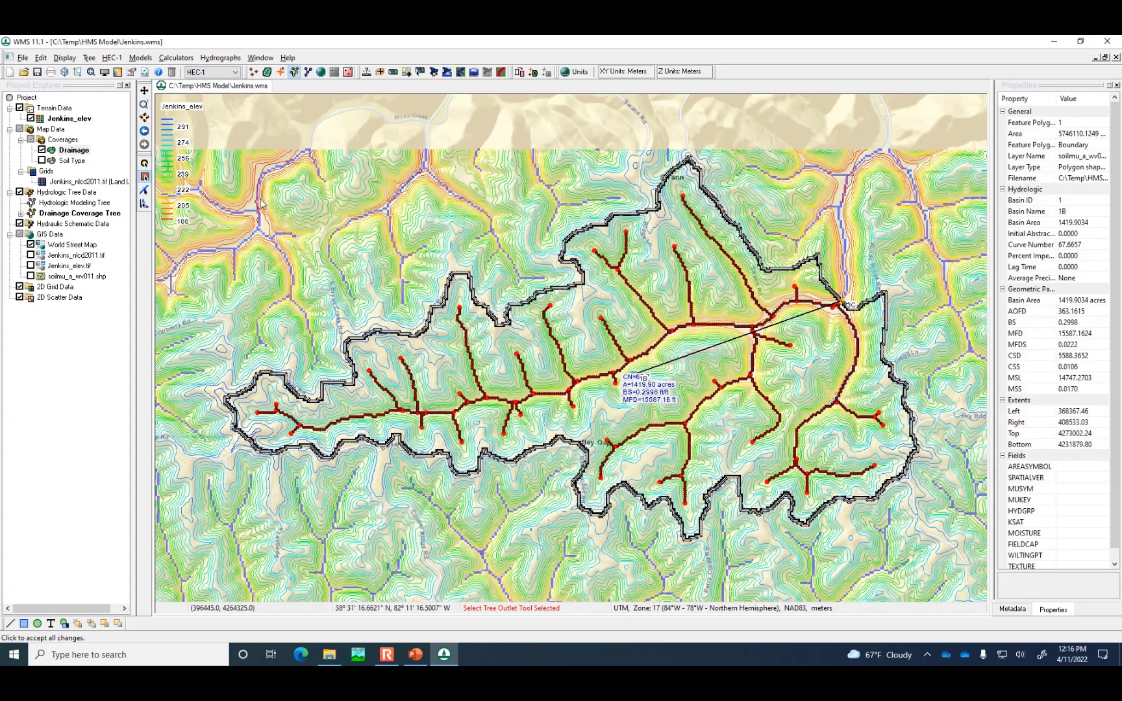
left_click(38, 76)
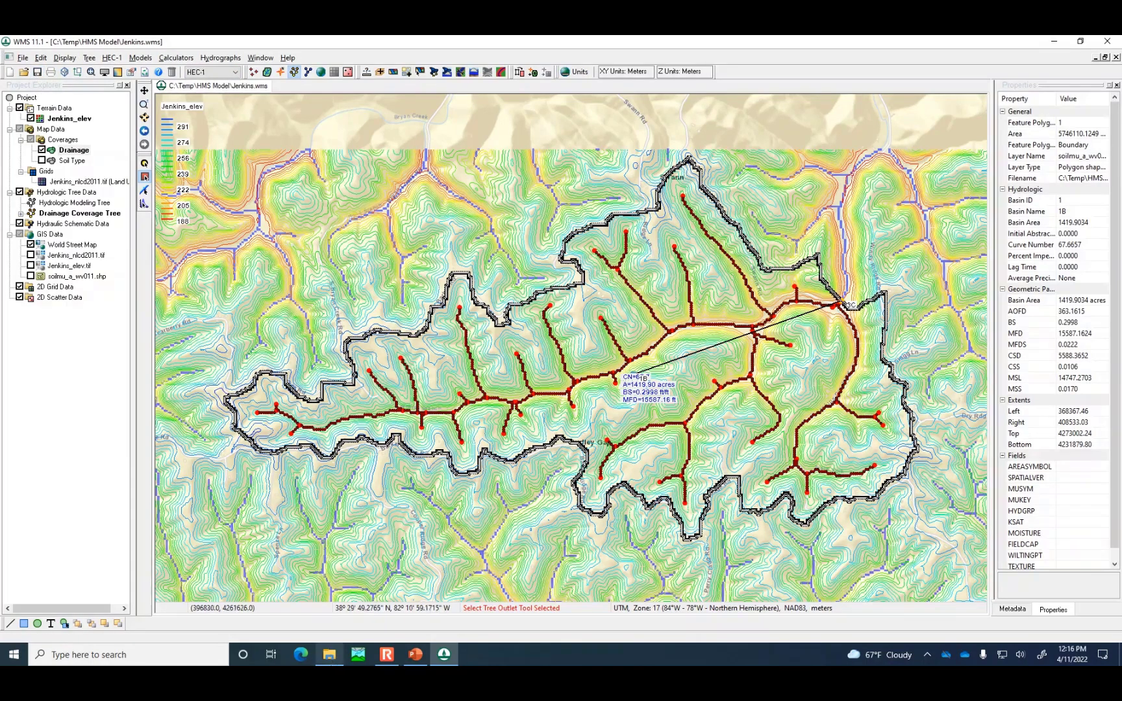
Step: Browse File Explorer to C:\Temp\HMS Model to view the saved Jenkins files
left_click(329, 655)
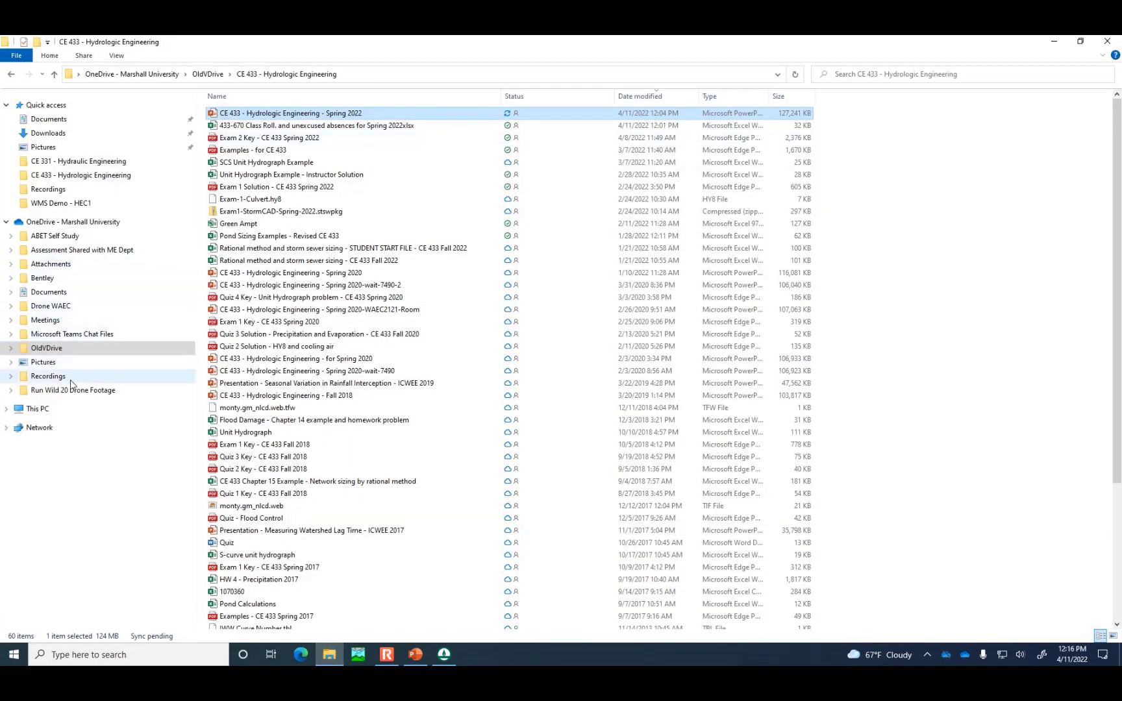
left_click(34, 410)
double_click(242, 234)
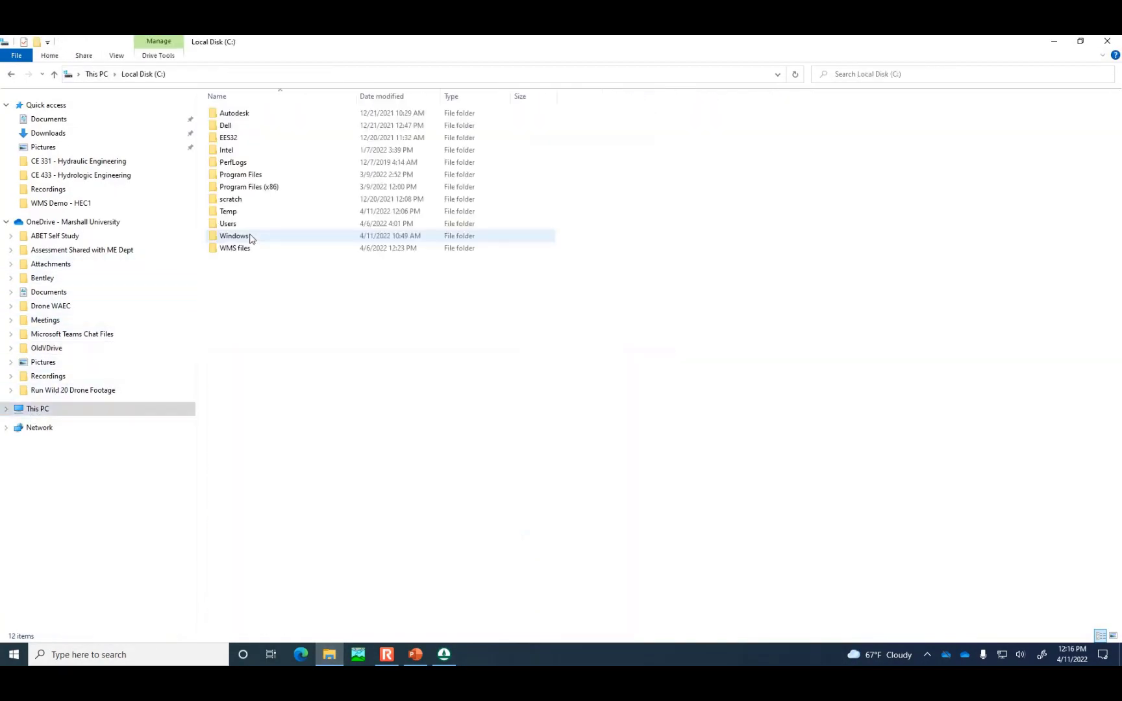
left_click(250, 216)
double_click(250, 216)
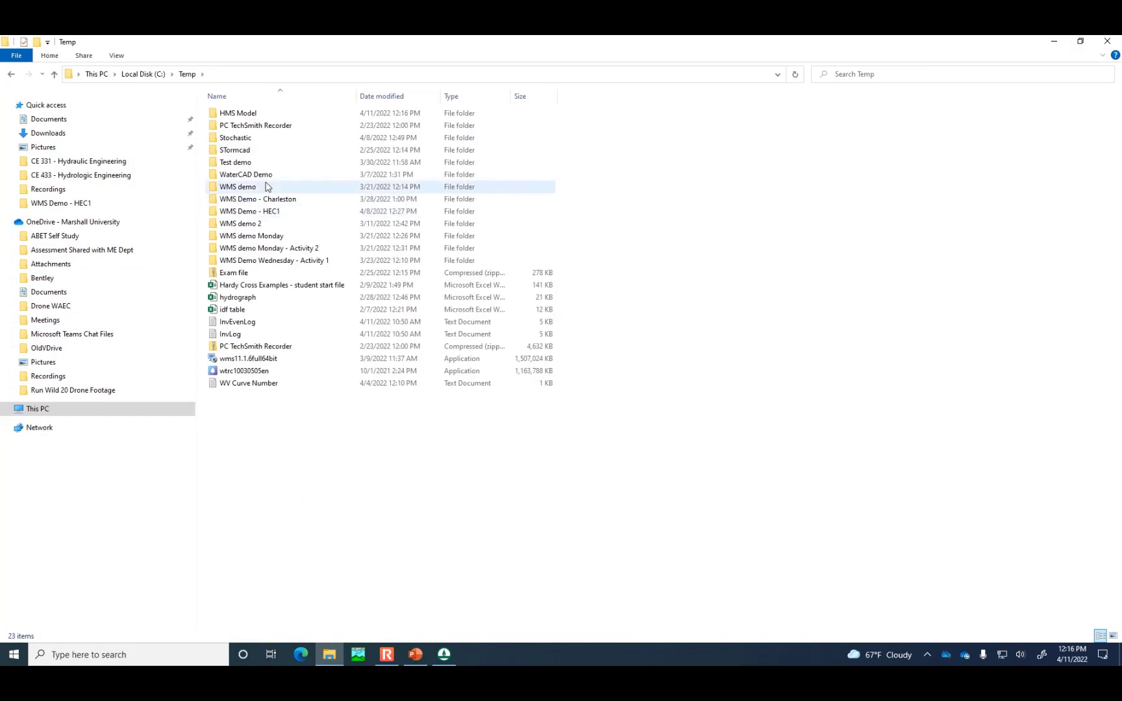
double_click(228, 117)
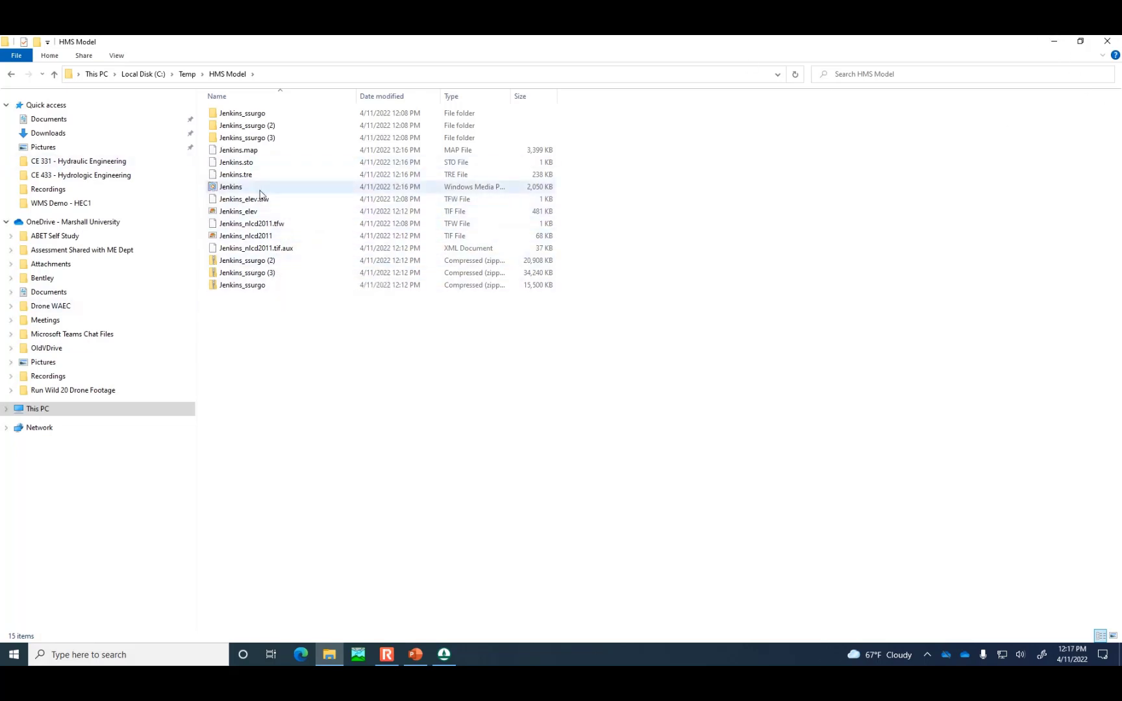
Step: Return to WMS and switch the active hydrologic model from HEC-1 to HEC-HMS
left_click(1053, 41)
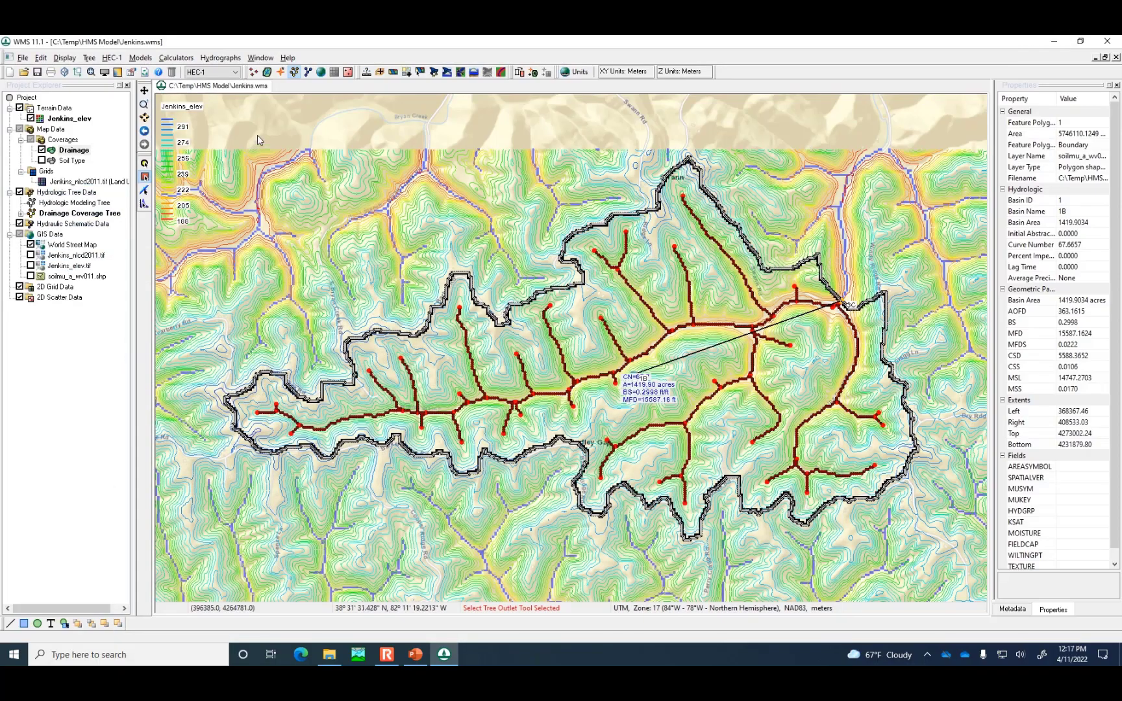
left_click(236, 73)
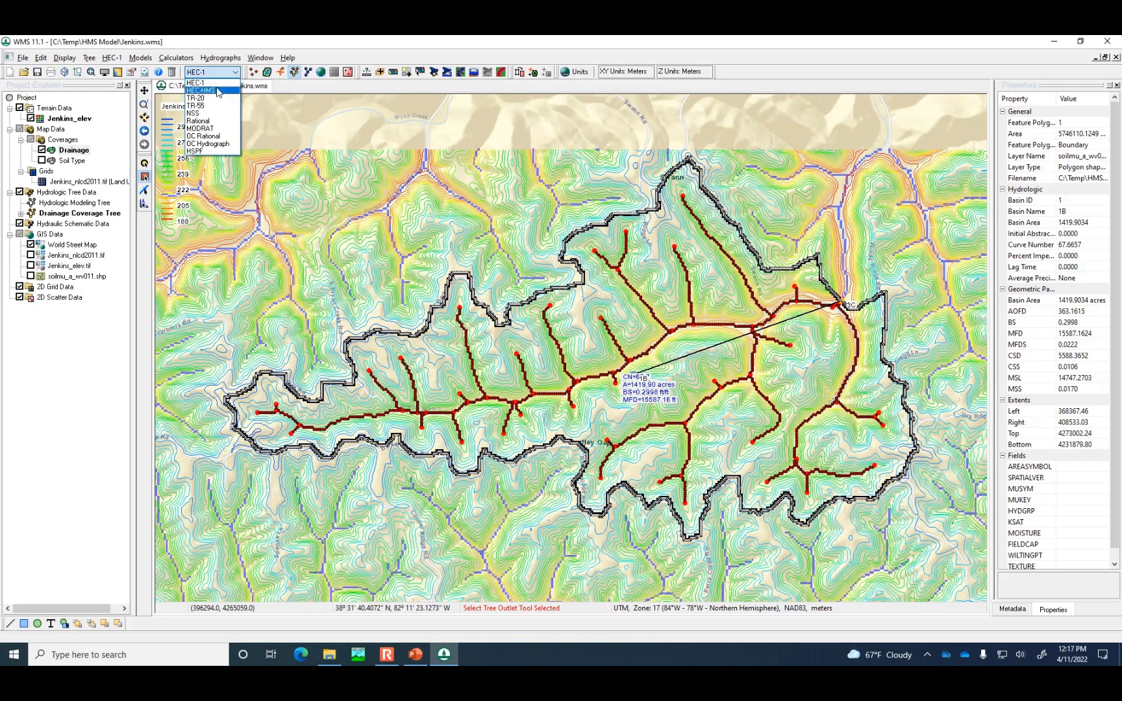
left_click(218, 91)
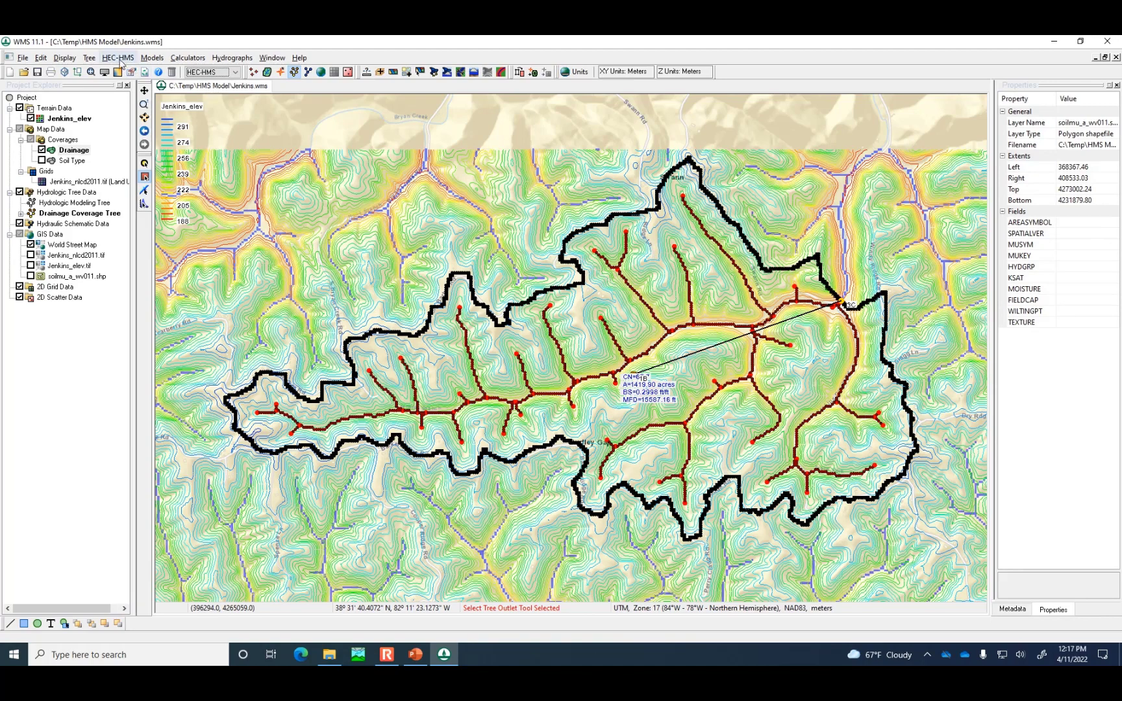
left_click(120, 61)
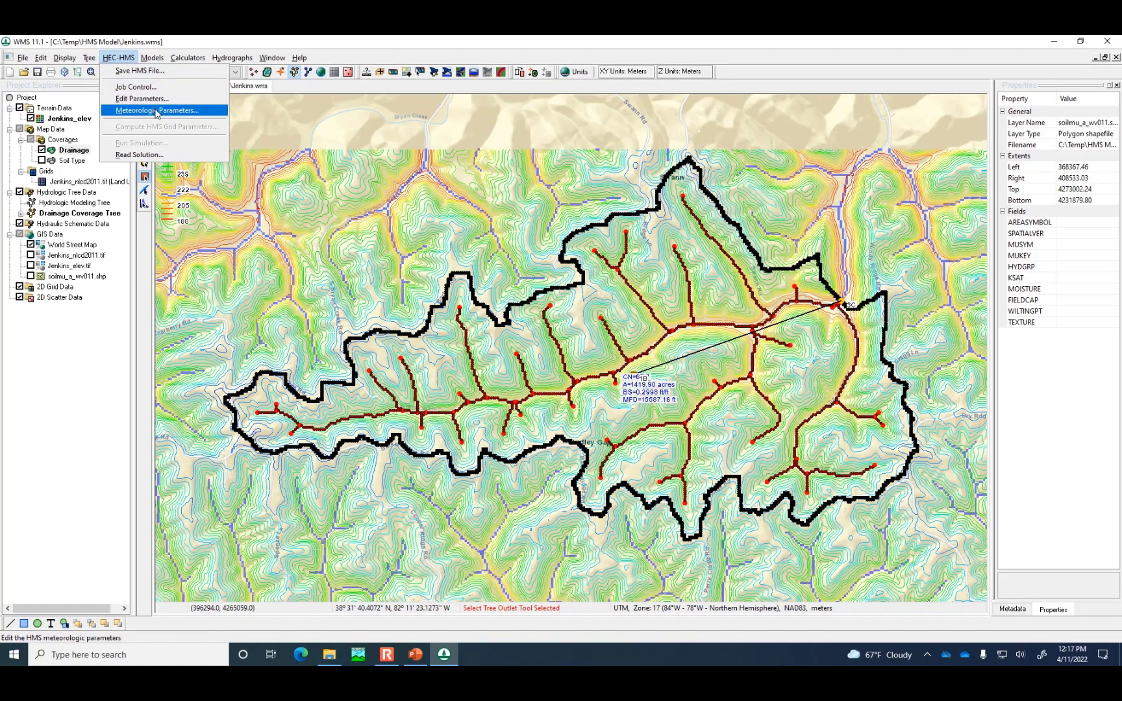
Step: Set the HMS job control starting time to 12:15:00 PM on 4/11/2022
left_click(157, 87)
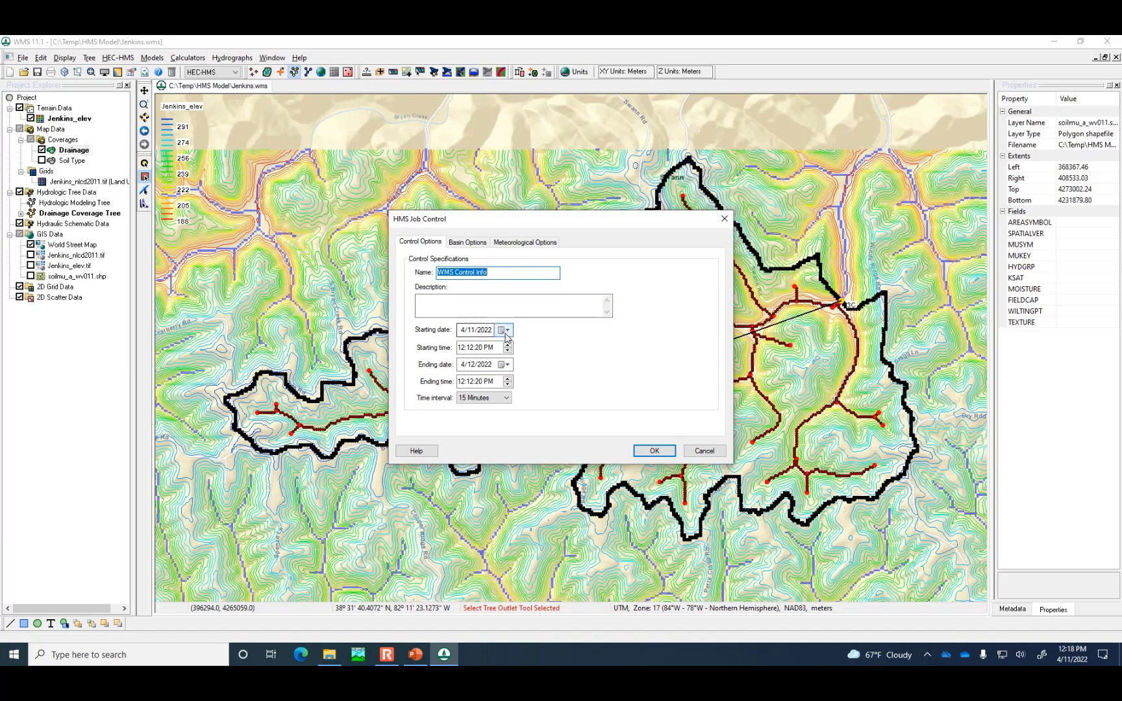
left_click(468, 347)
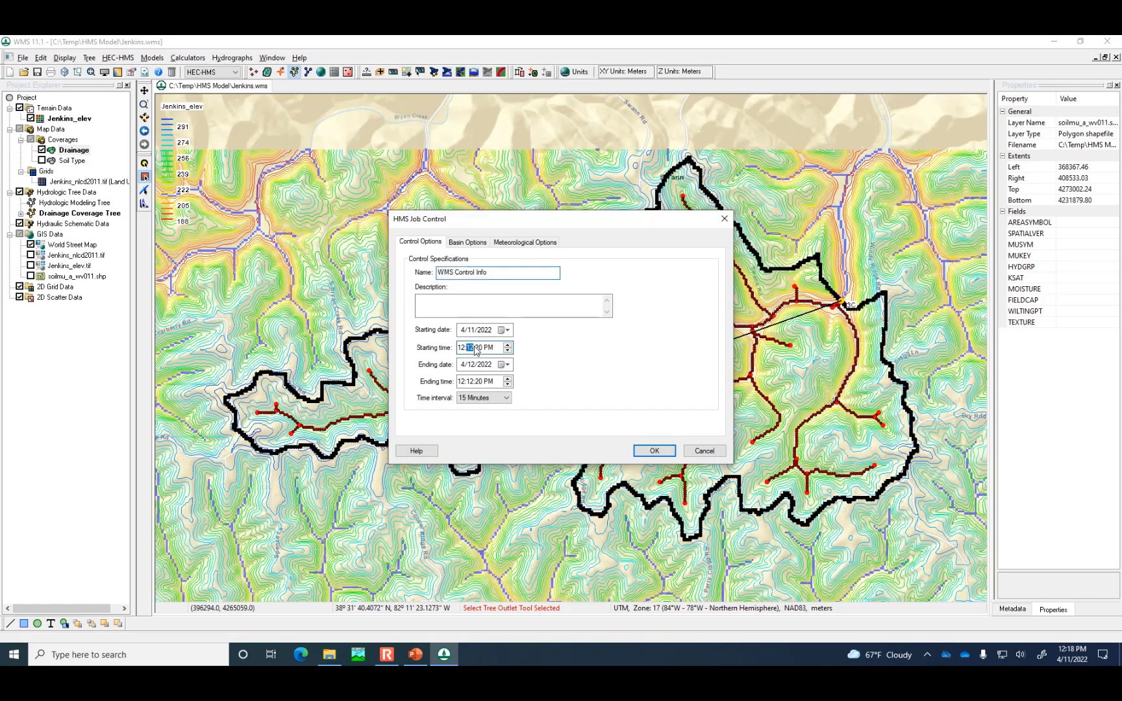
left_click(469, 381)
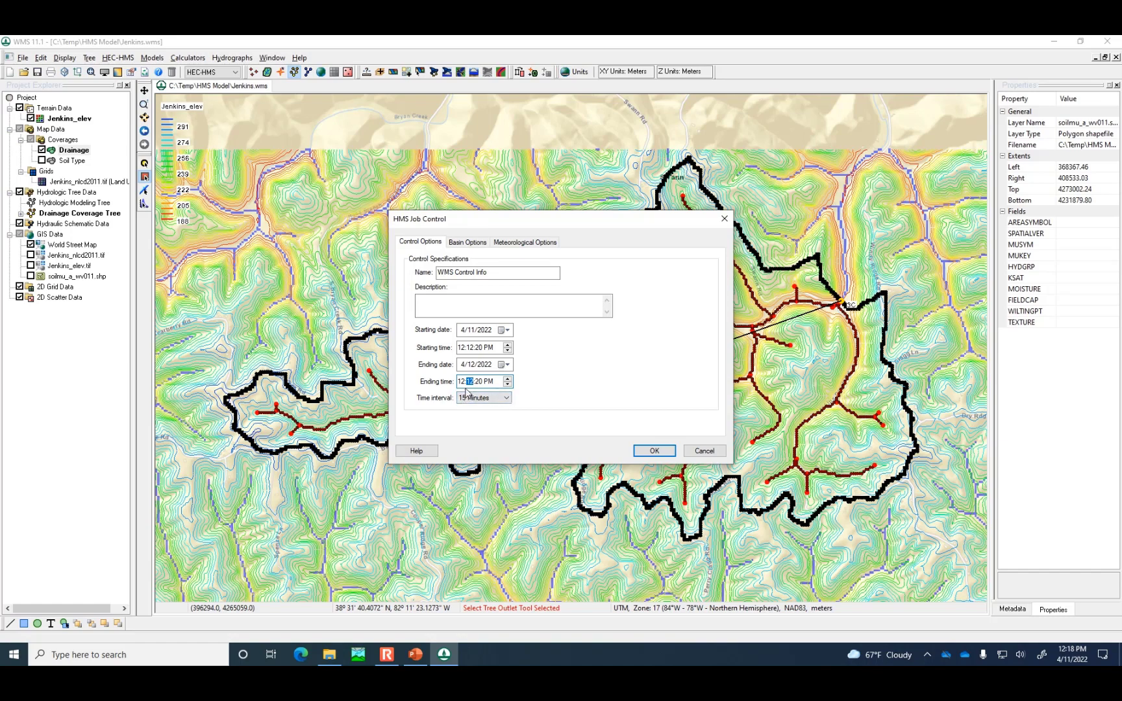
left_click(469, 349)
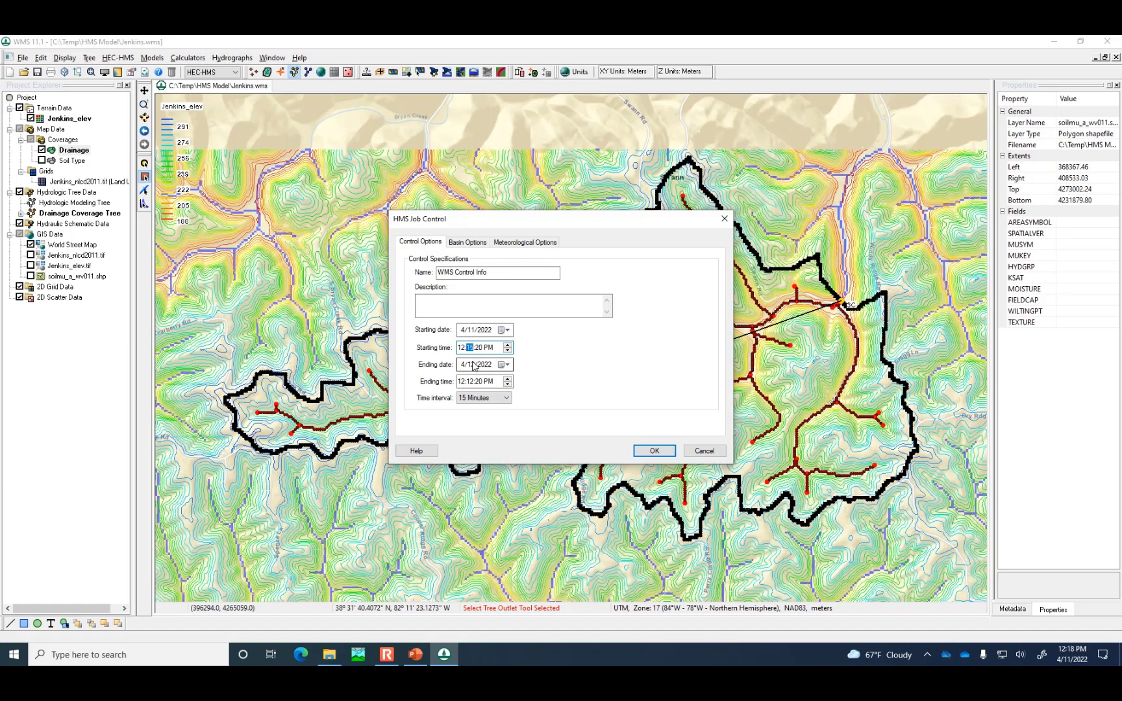
left_click(472, 365)
type("12")
left_click(482, 349)
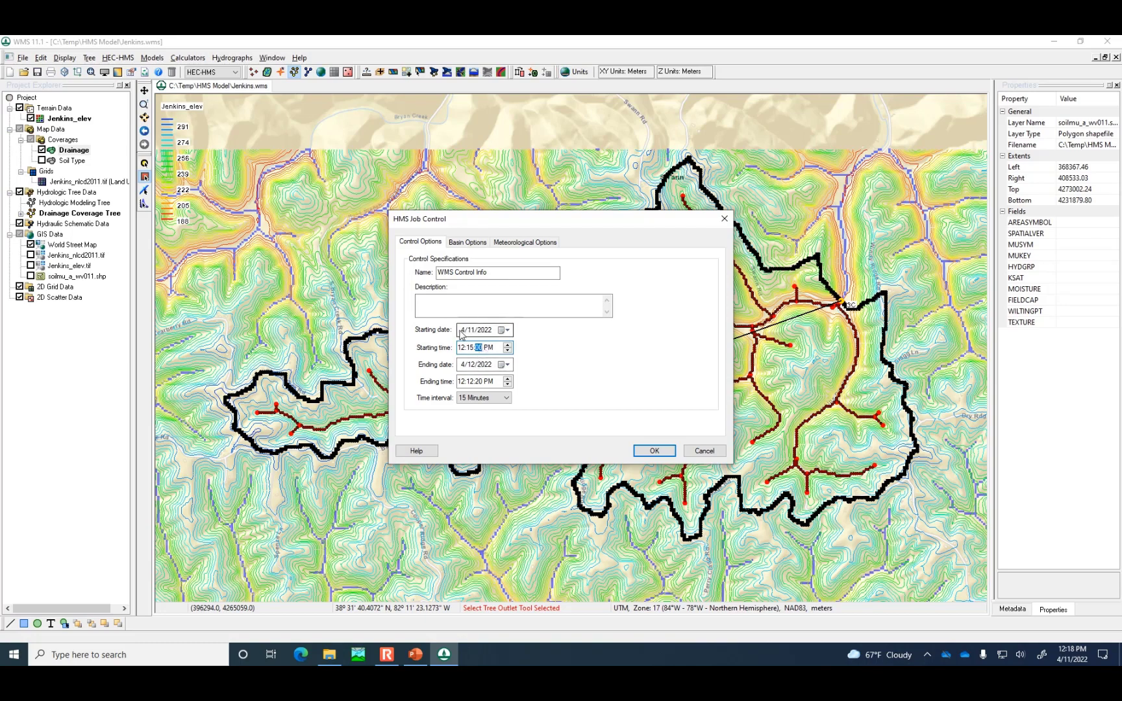
Step: Set the ending time to 12:15:00 PM on 4/12/2022, keeping a 15-minute interval
left_click(472, 365)
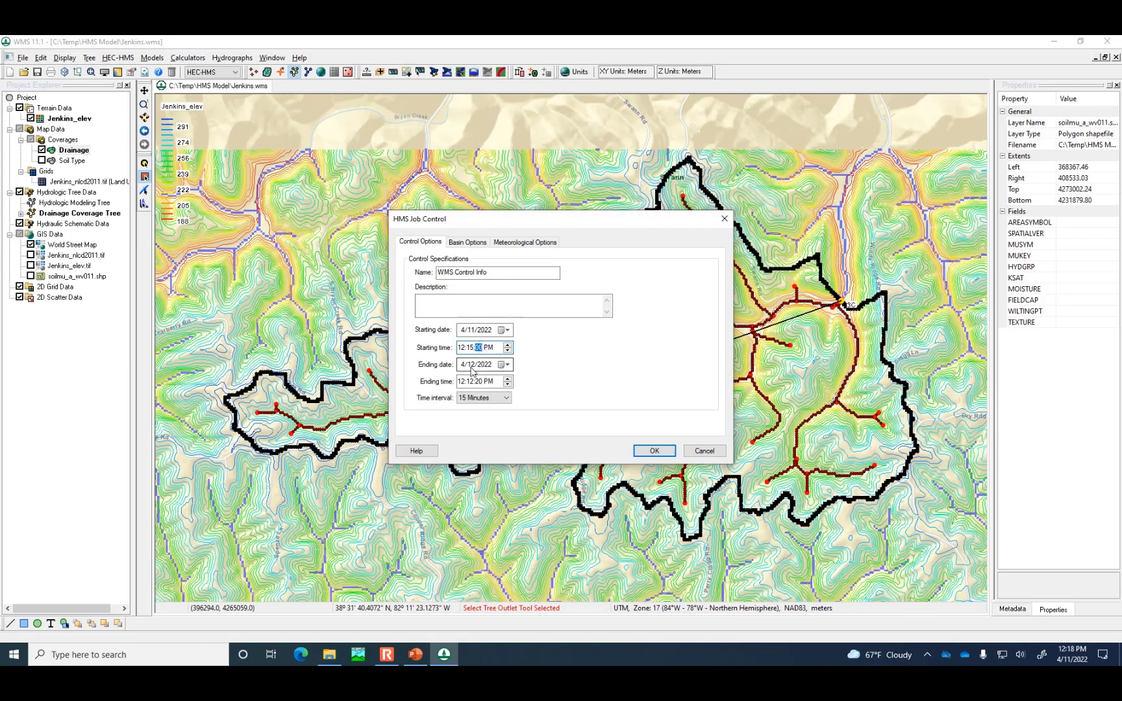
left_click(471, 381)
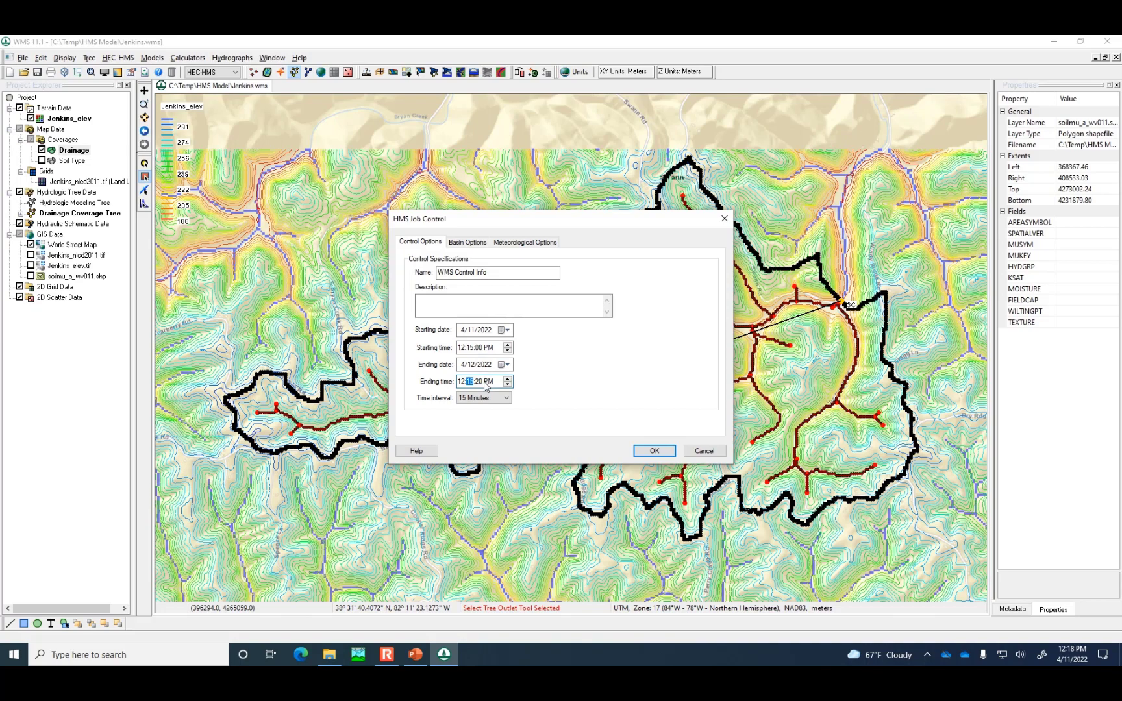
left_click(478, 381)
left_click(505, 398)
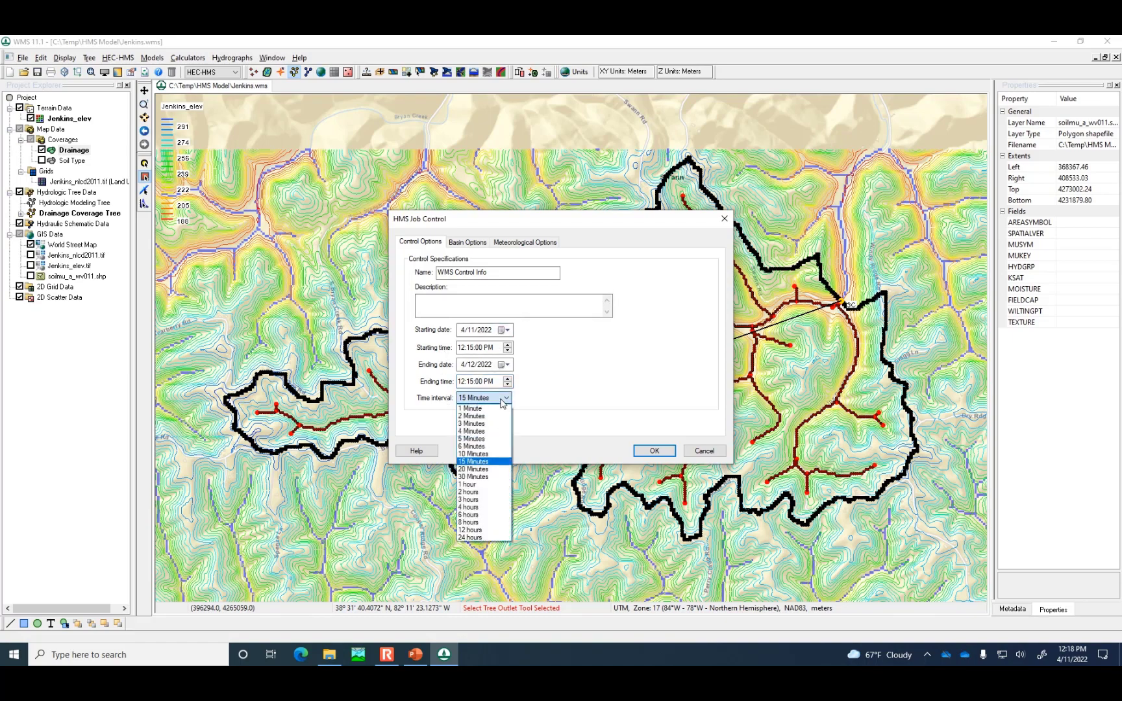
left_click(562, 407)
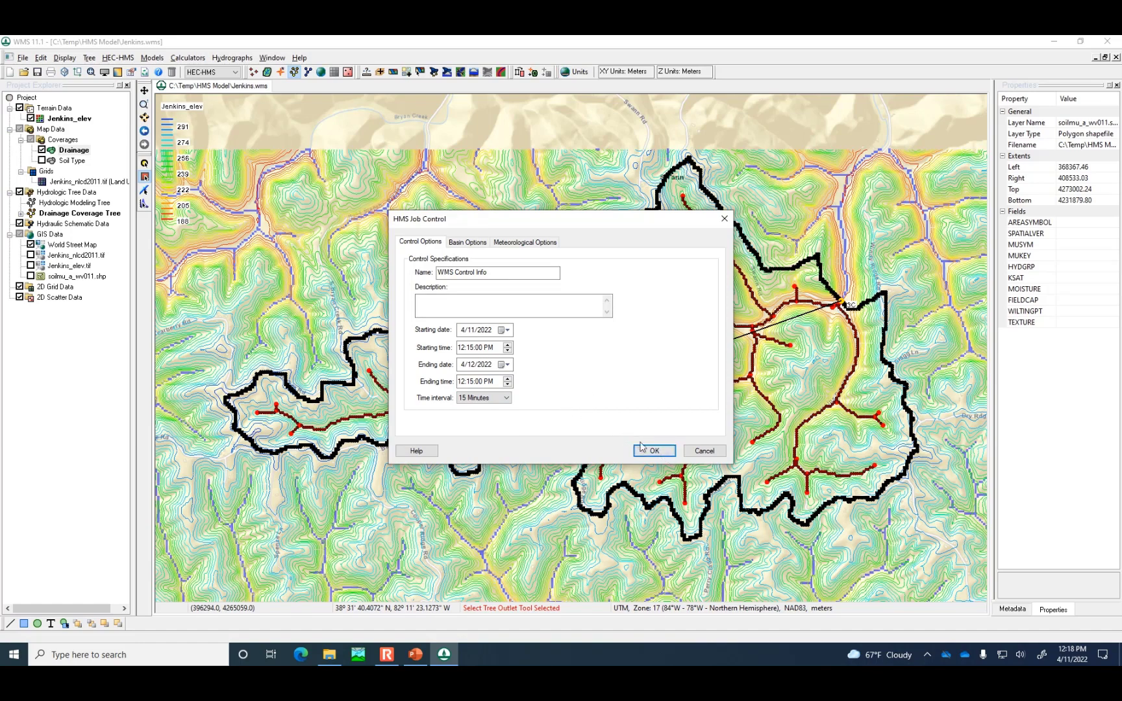
Step: Confirm US customary units for basin and meteorologic models and accept the HMS job control
left_click(456, 244)
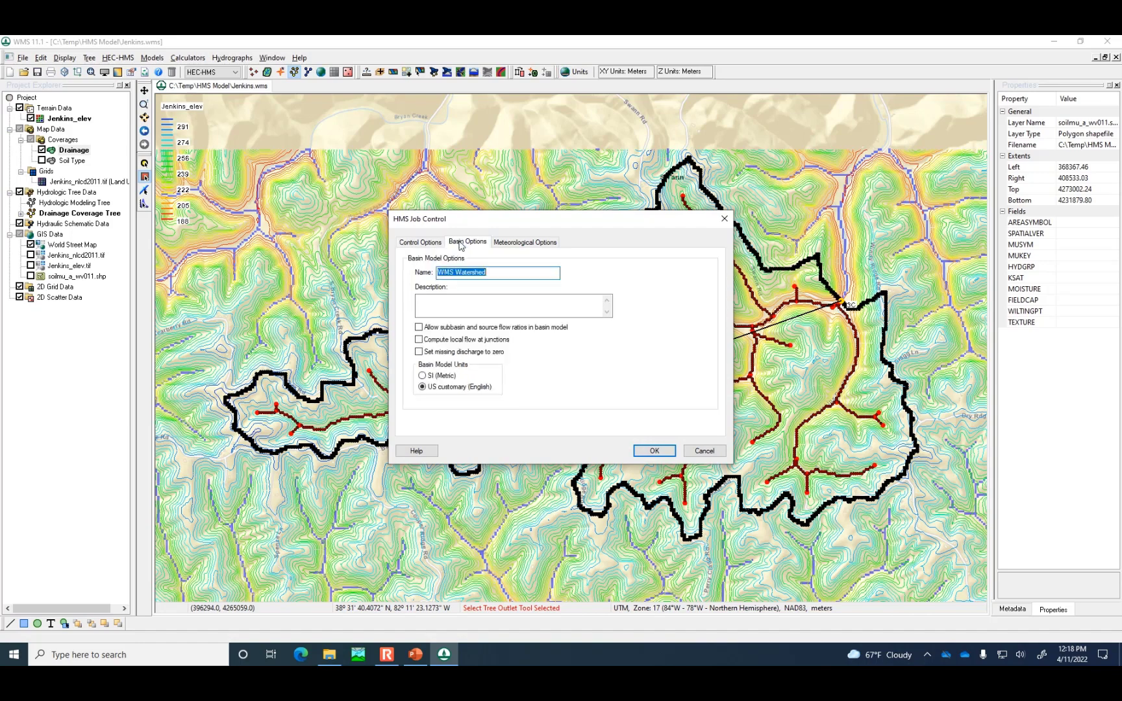
left_click(529, 244)
left_click(470, 244)
left_click(519, 243)
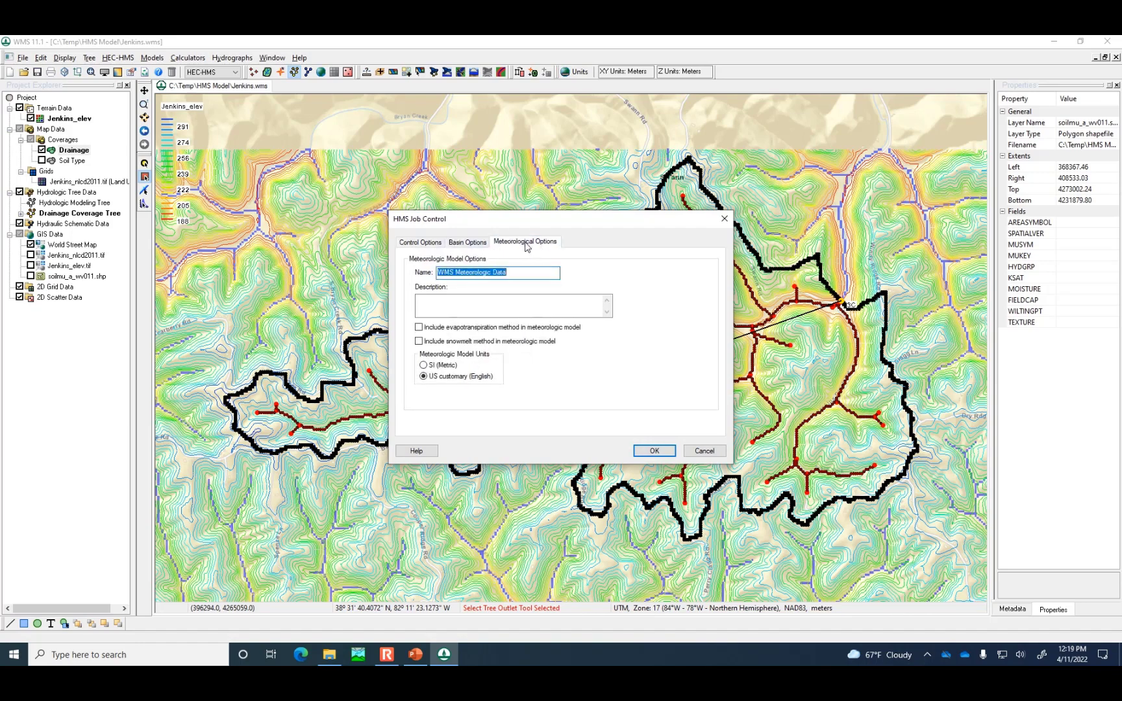
left_click(474, 245)
left_click(505, 247)
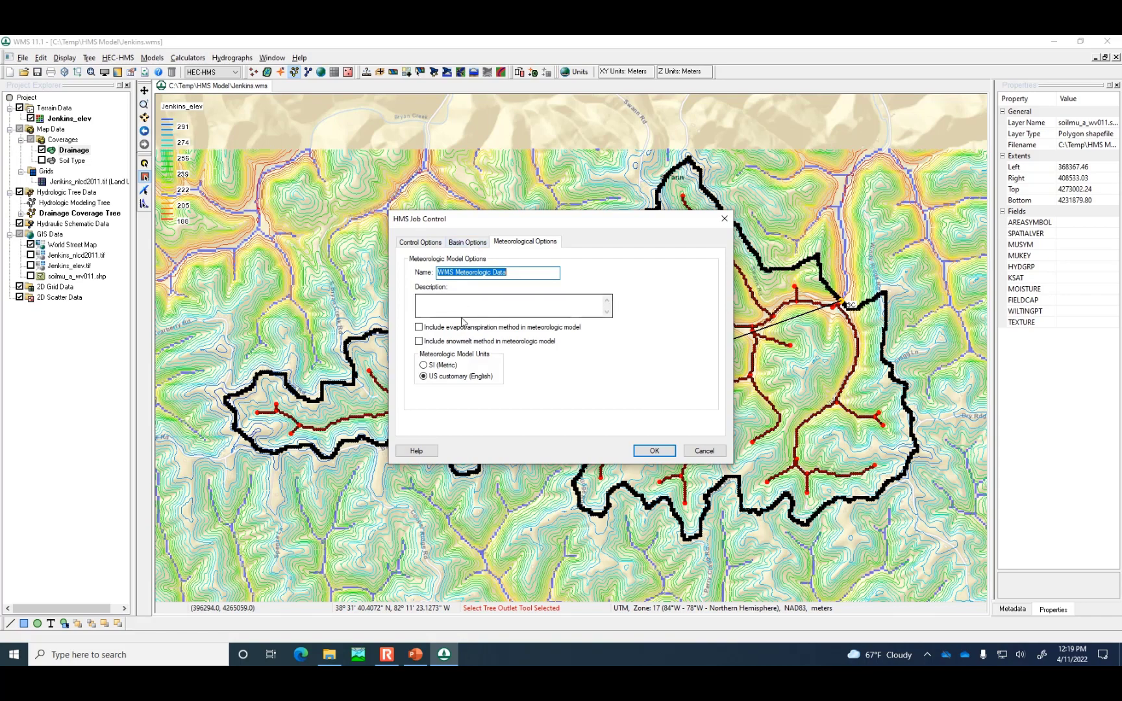
left_click(477, 244)
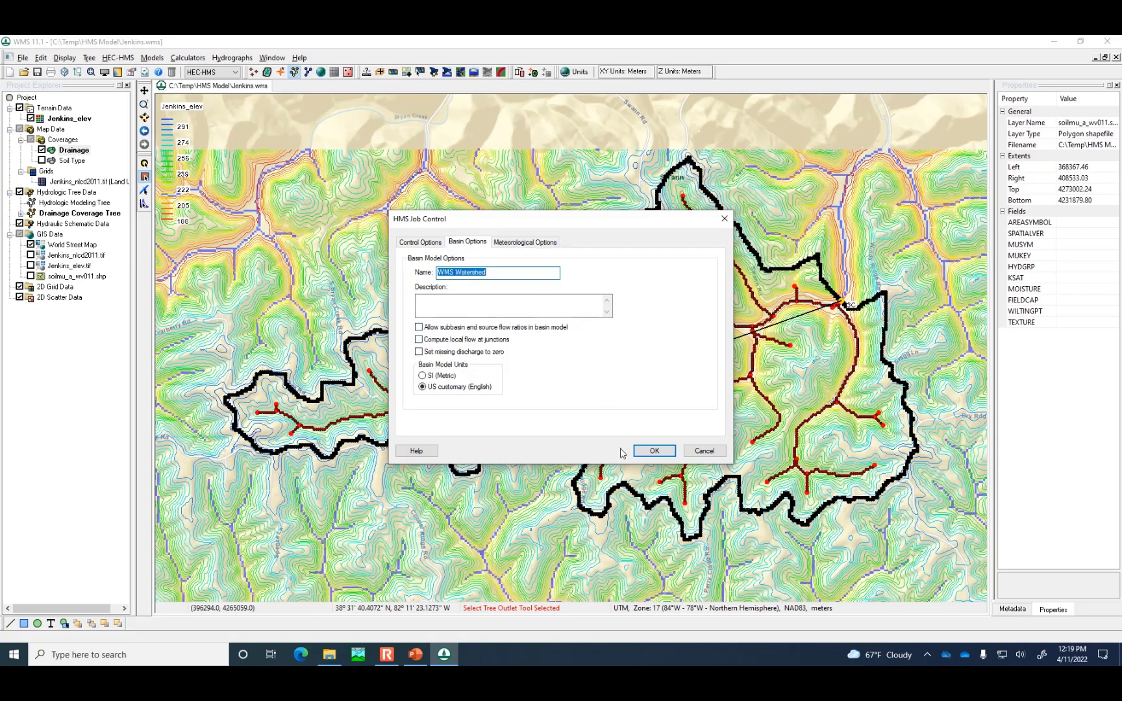
left_click(408, 242)
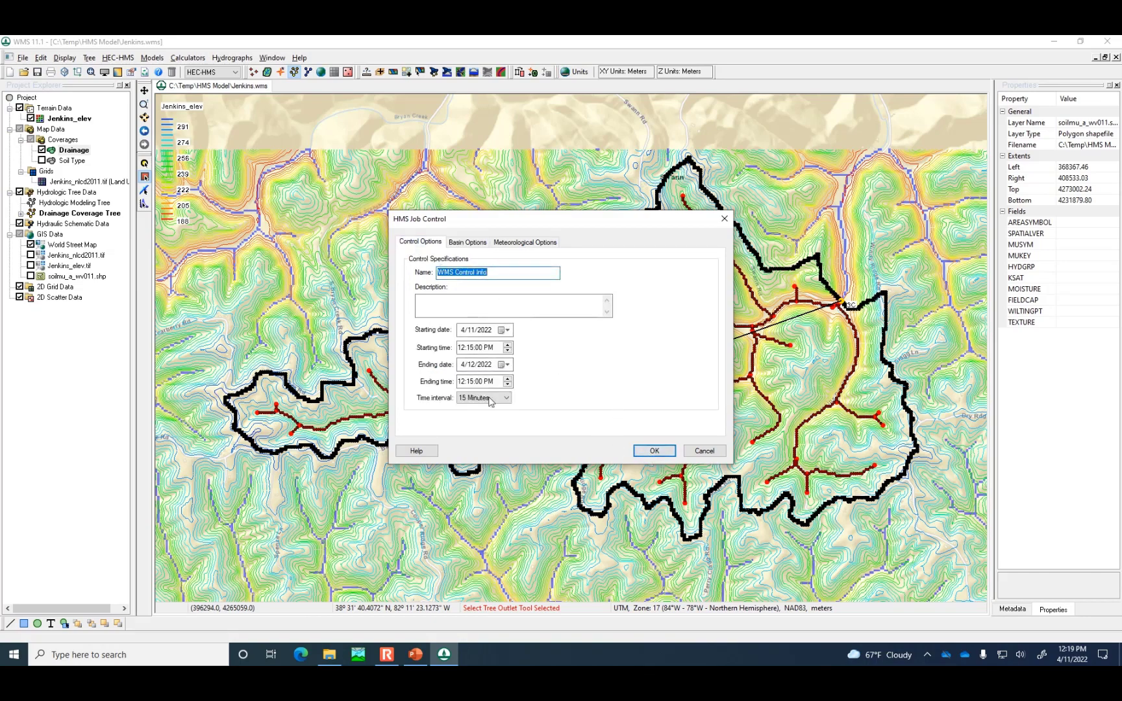
left_click(653, 454)
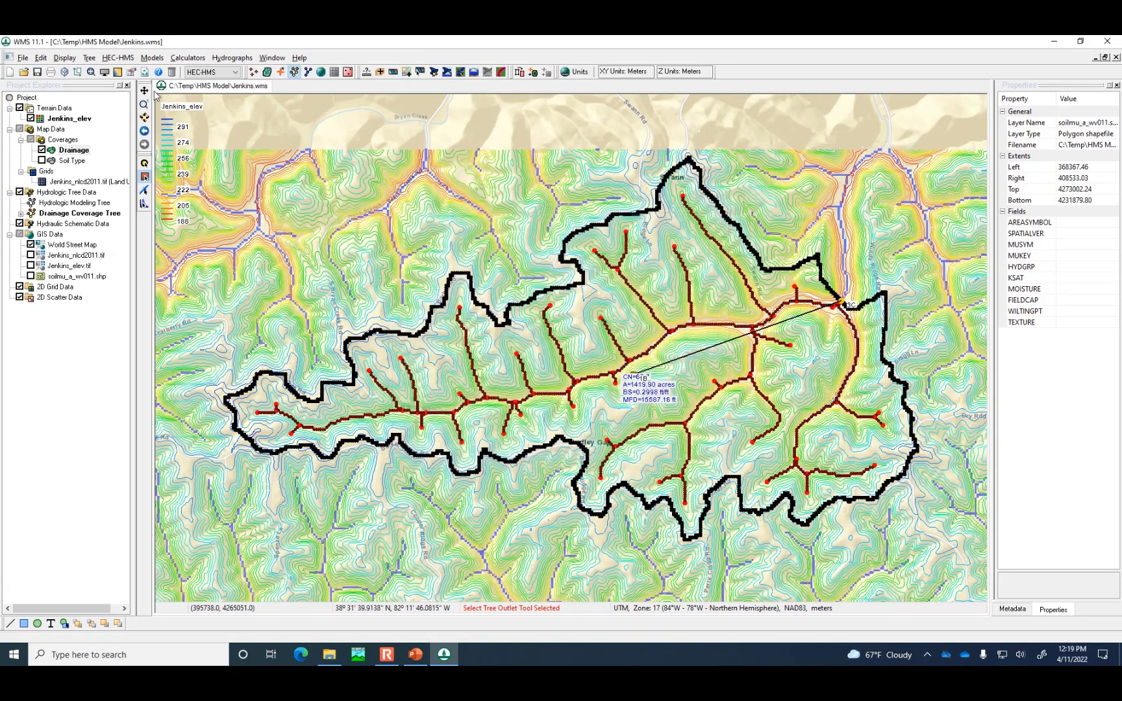
Step: Display the loss rate method in HEC-HMS sub-basin parameters, showing basin 1B using SCS Curve Number
left_click(115, 58)
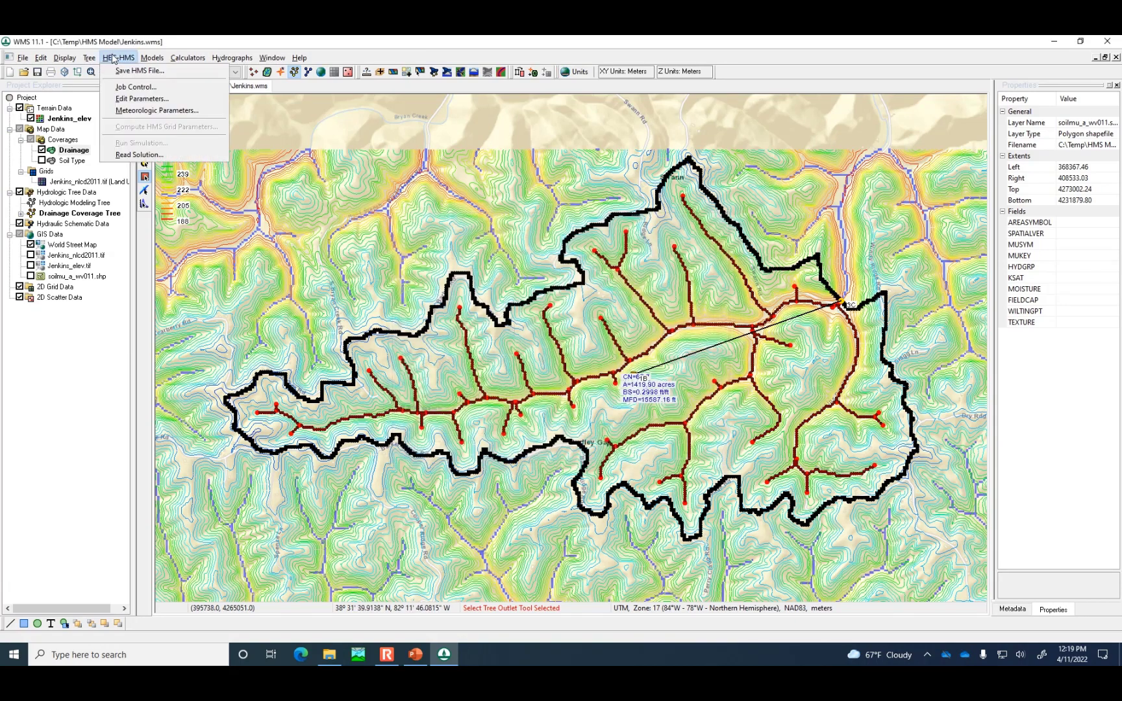
left_click(129, 100)
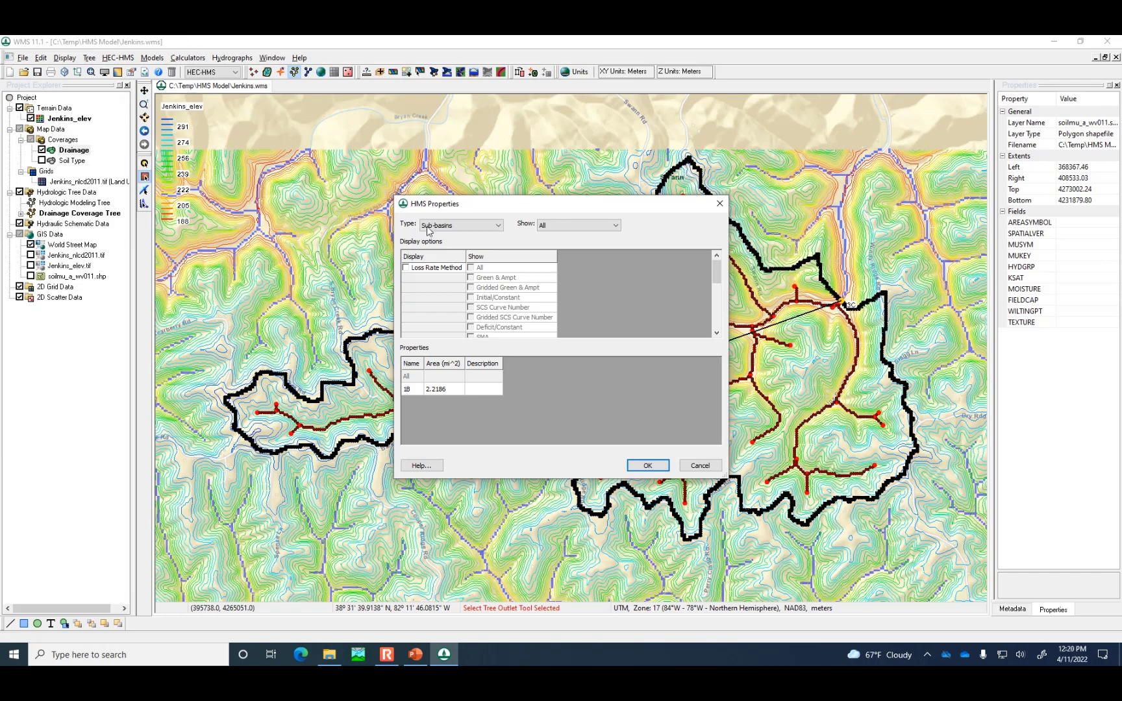
left_click(407, 268)
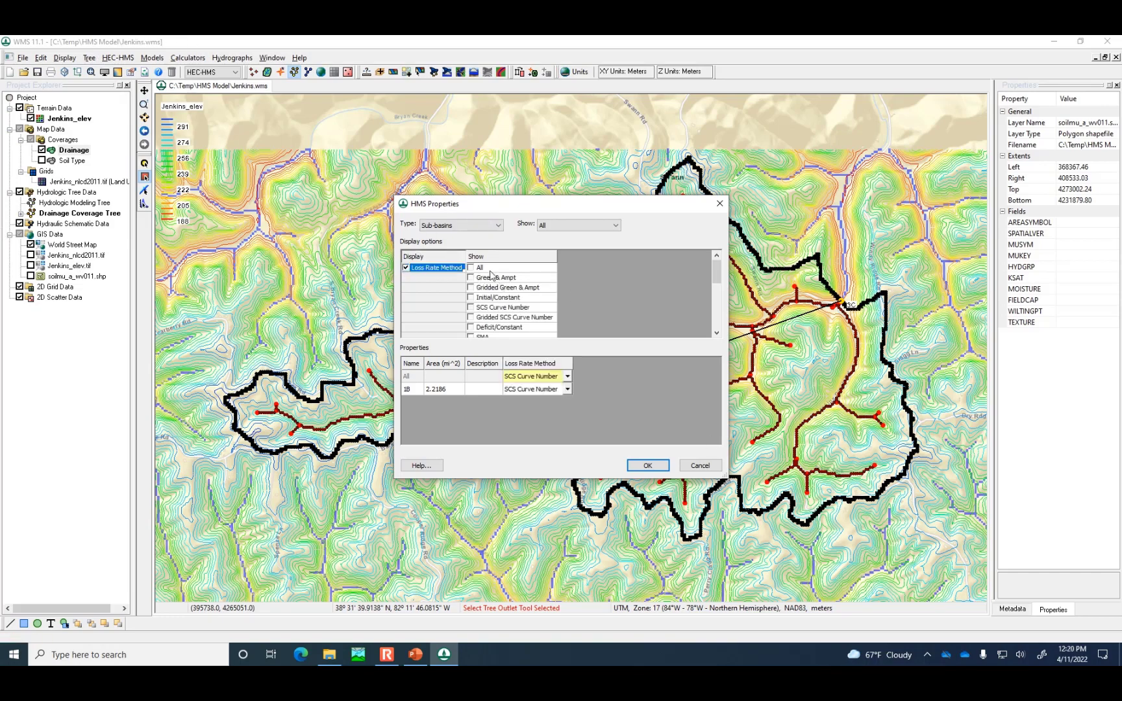
left_click_drag(715, 278, 714, 286)
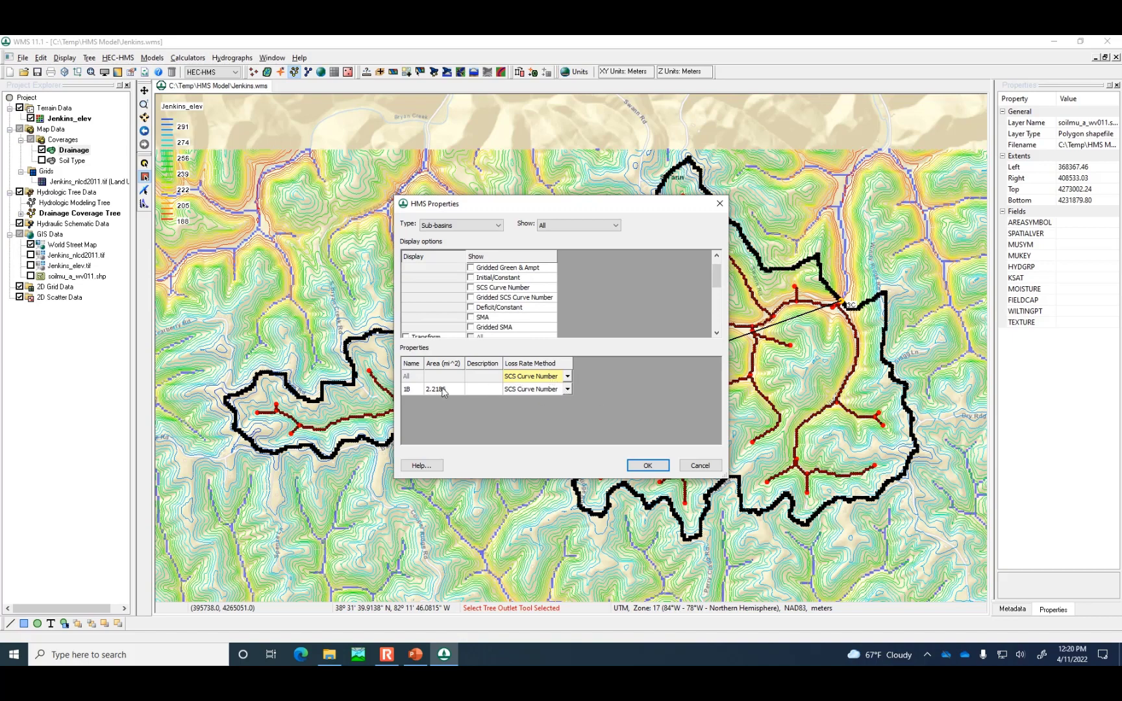
Step: Add SCS Curve Number columns, showing basin 1B's CN 67.6657 and 0.0000 in initial abstraction
left_click(474, 289)
left_click(471, 288)
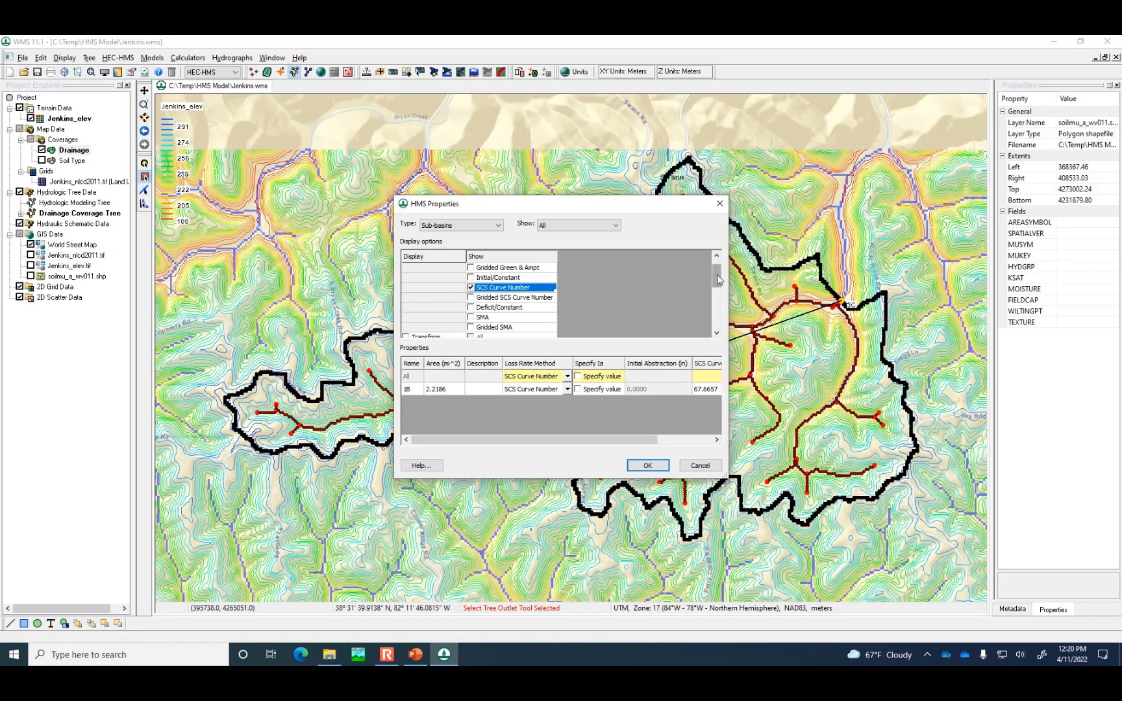
scroll(718, 281, "down", 2)
scroll(718, 281, "up", 2)
scroll(720, 280, "down", 2)
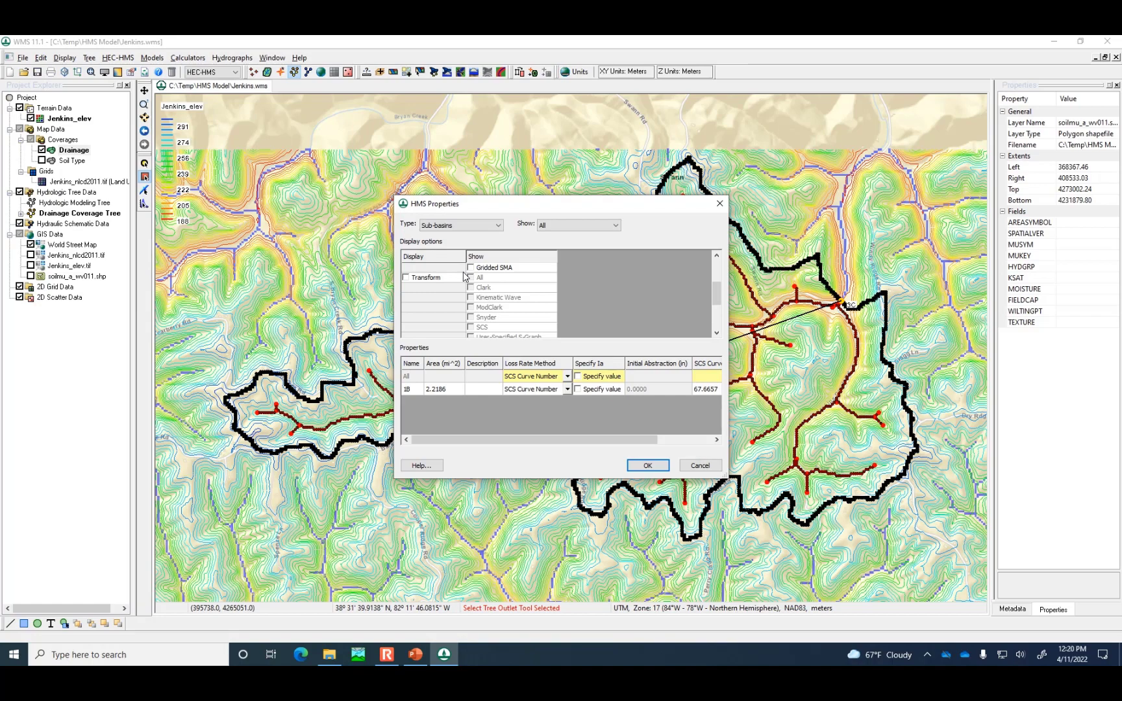
Step: Show the SCS transform columns, listing basin 1B's SCS lag of 0.0000 hours
left_click(406, 278)
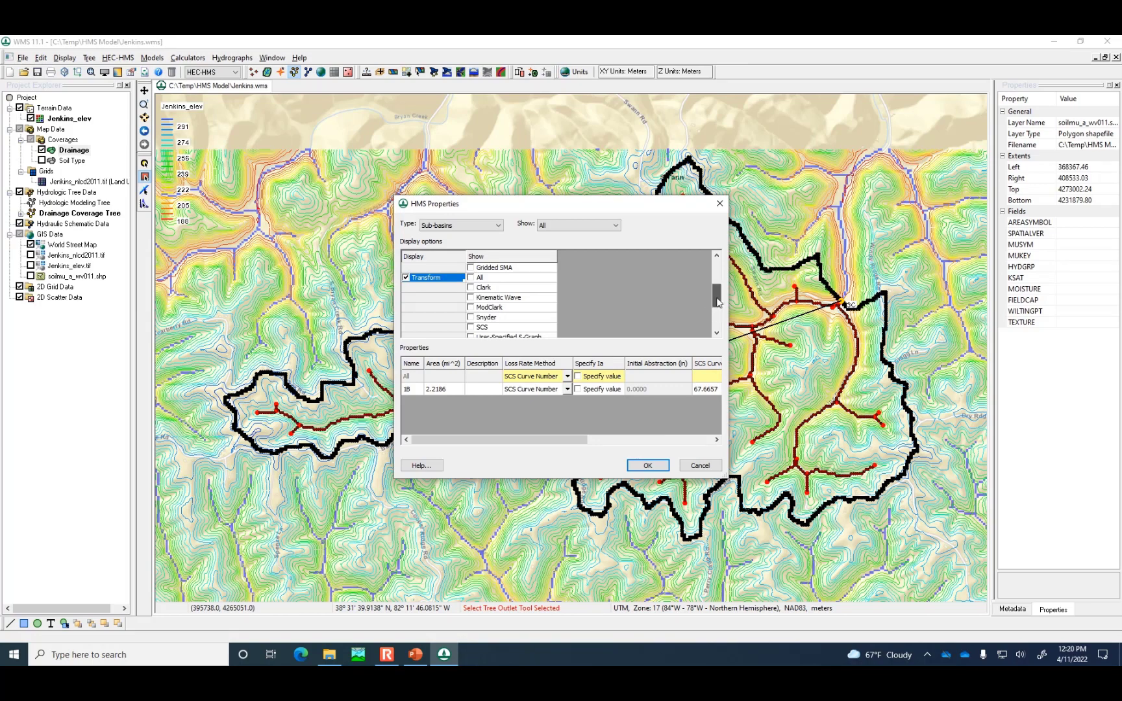
left_click_drag(717, 300, 718, 304)
left_click(472, 317)
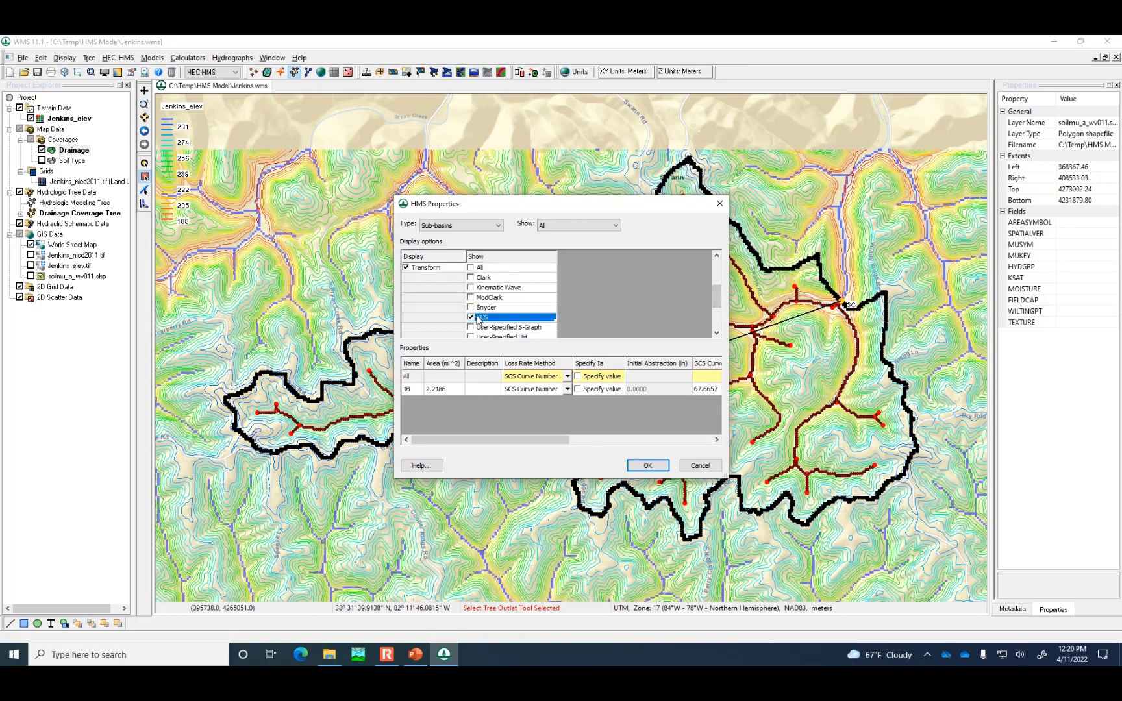
left_click_drag(531, 441, 476, 445)
left_click_drag(718, 297, 719, 325)
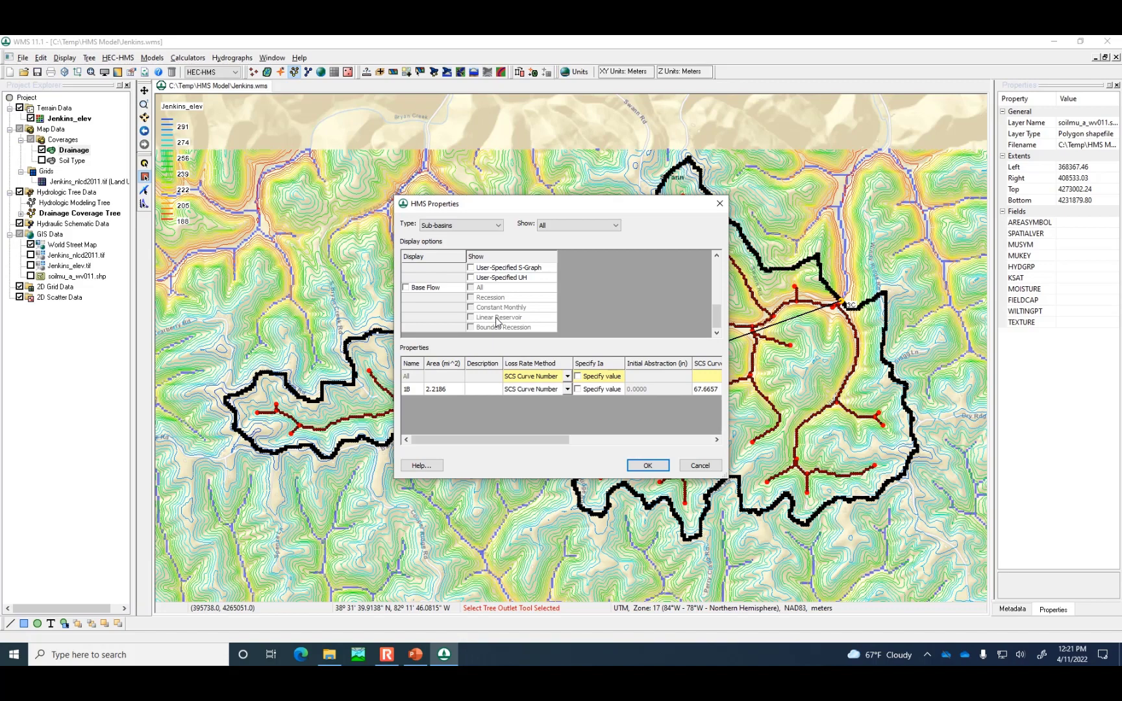
Step: Add the Baseflow Method column and set basin 1B to No Baseflow
left_click(406, 288)
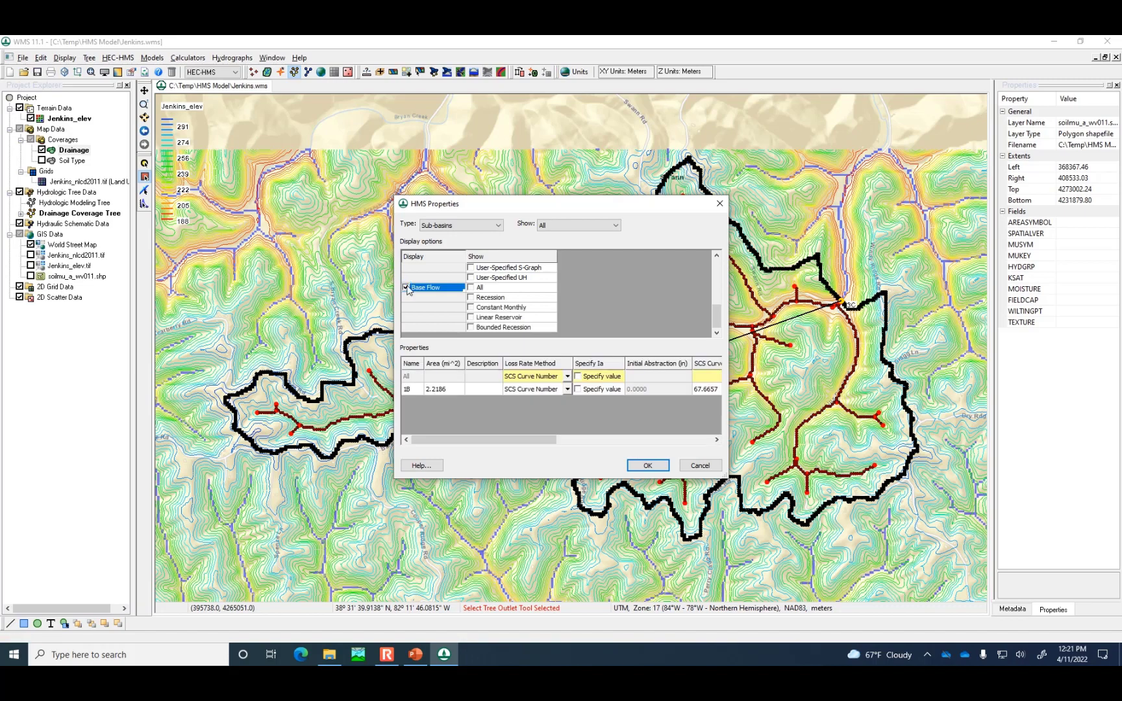
left_click_drag(552, 440, 740, 449)
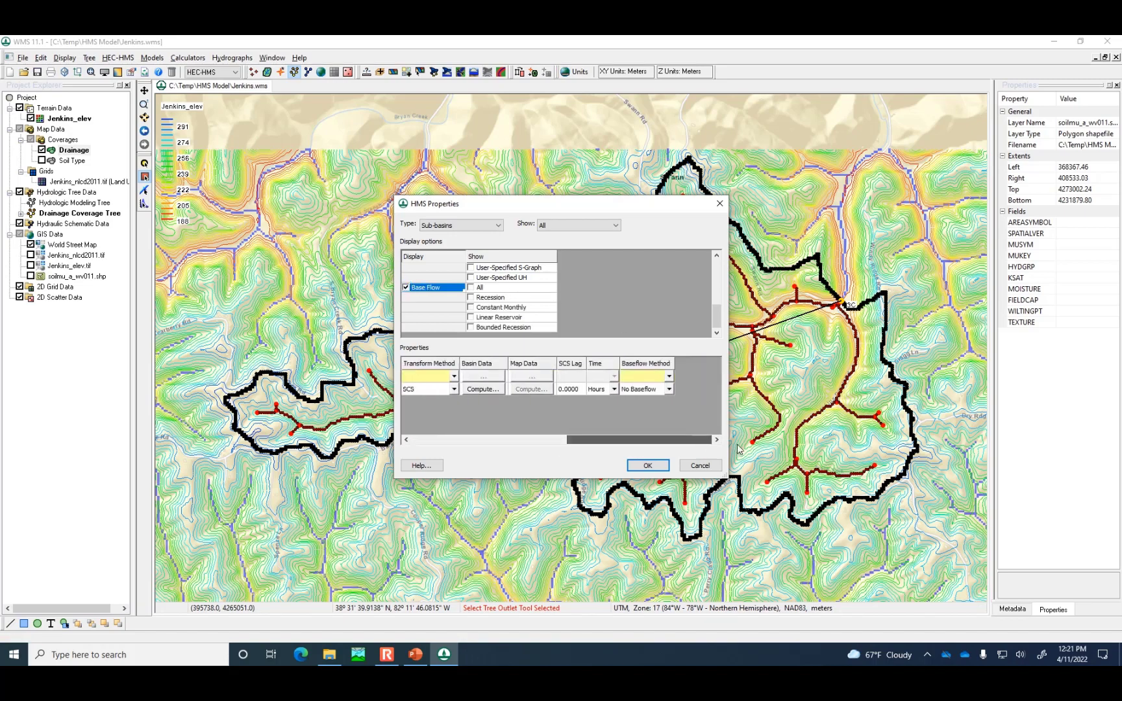
left_click(668, 389)
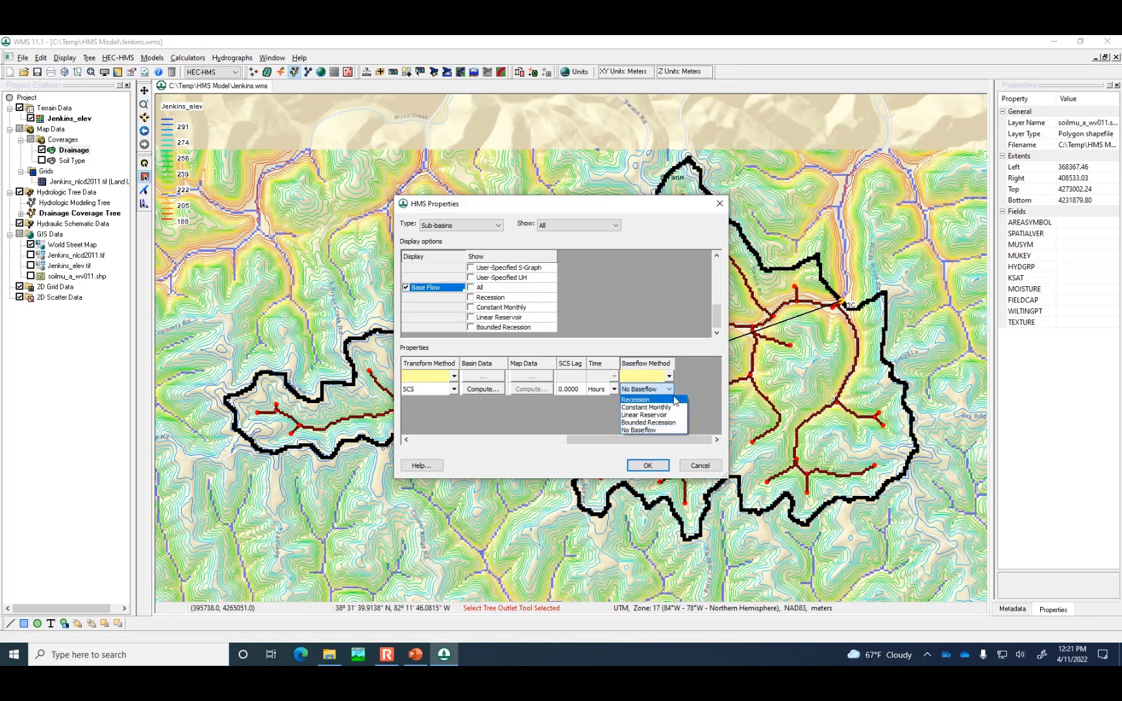
left_click(665, 429)
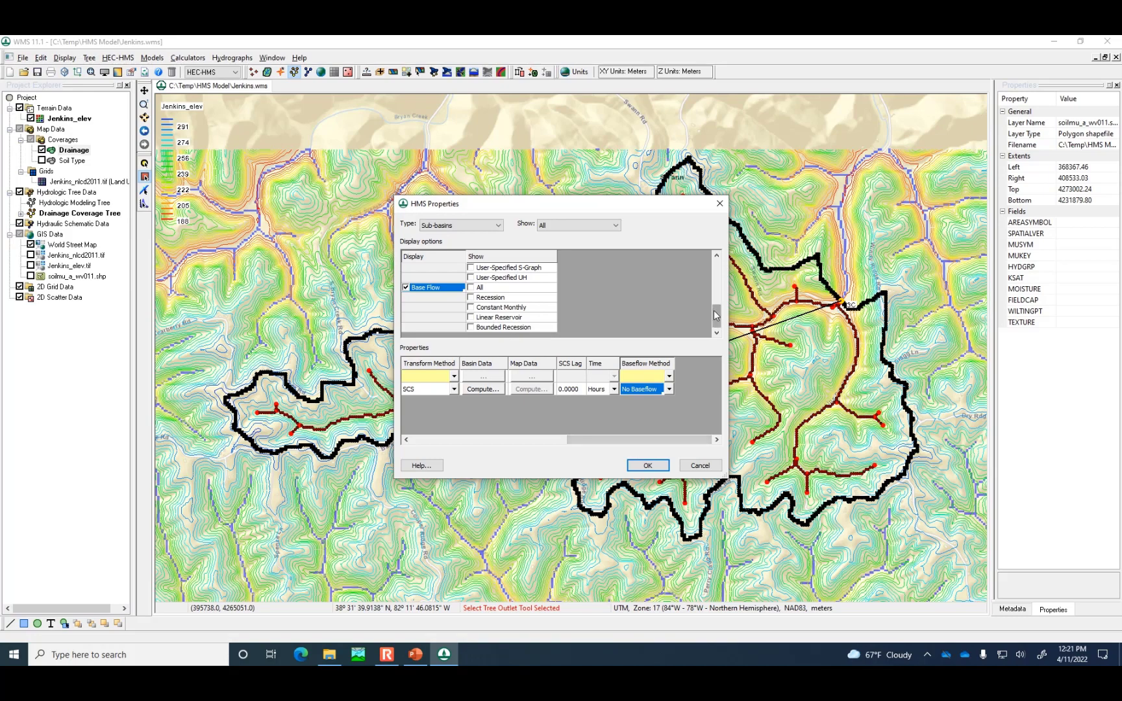
left_click_drag(717, 317, 723, 255)
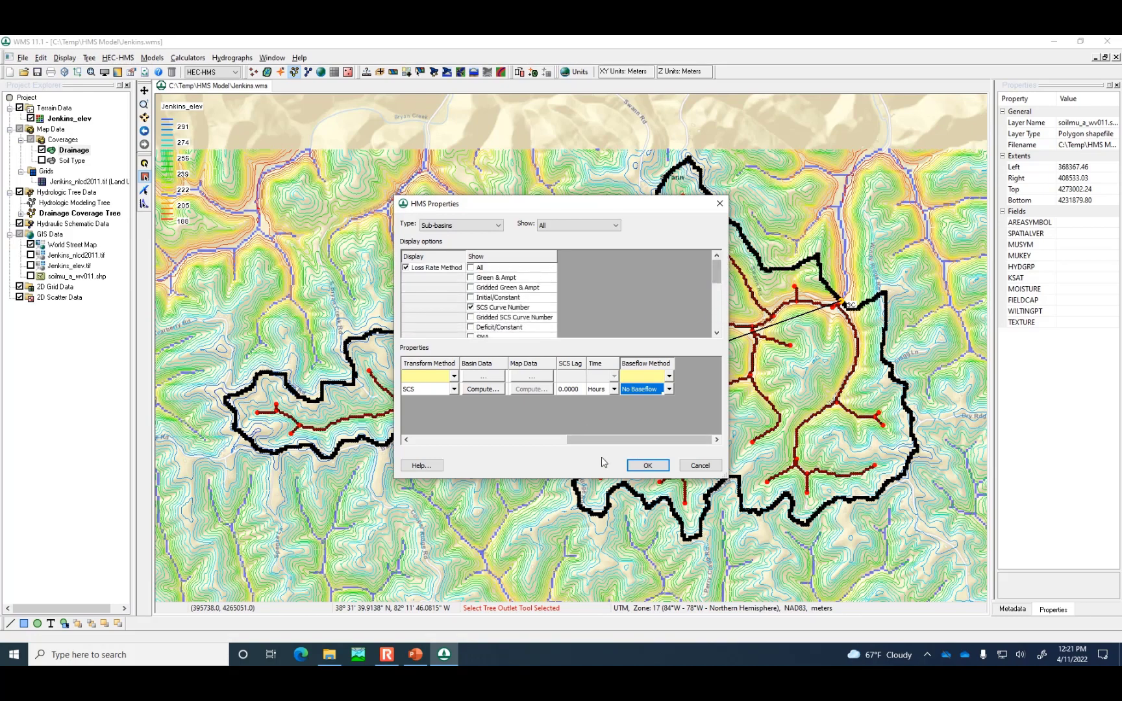
left_click_drag(613, 441, 387, 442)
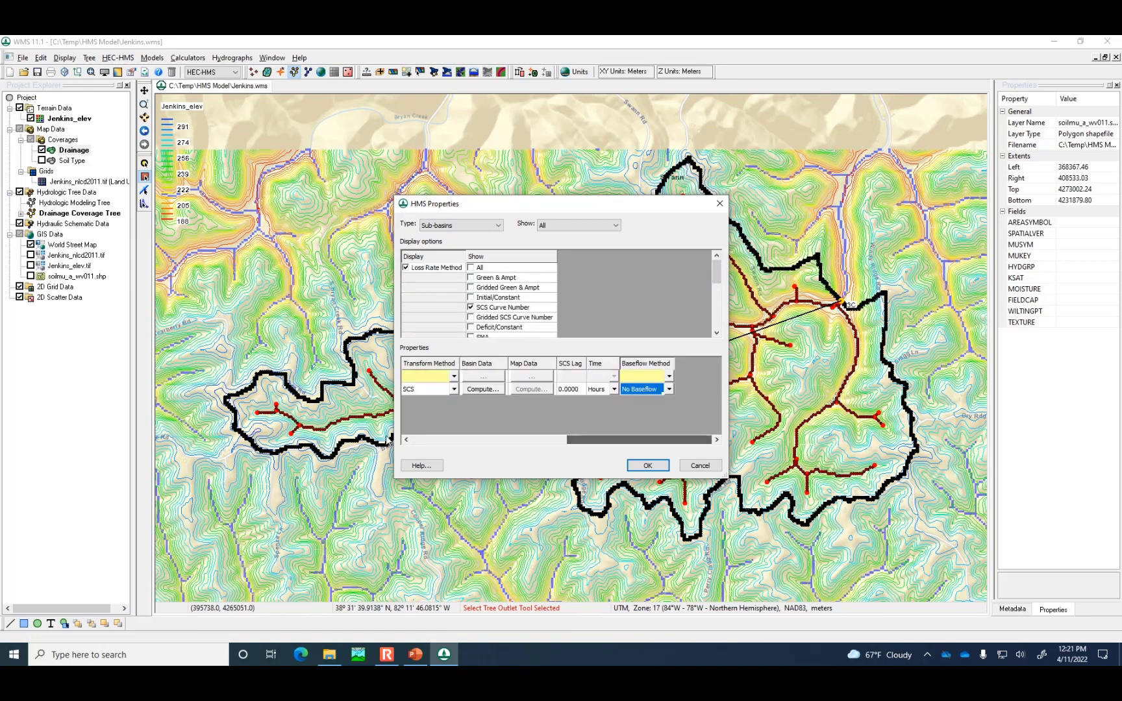
left_click(484, 441)
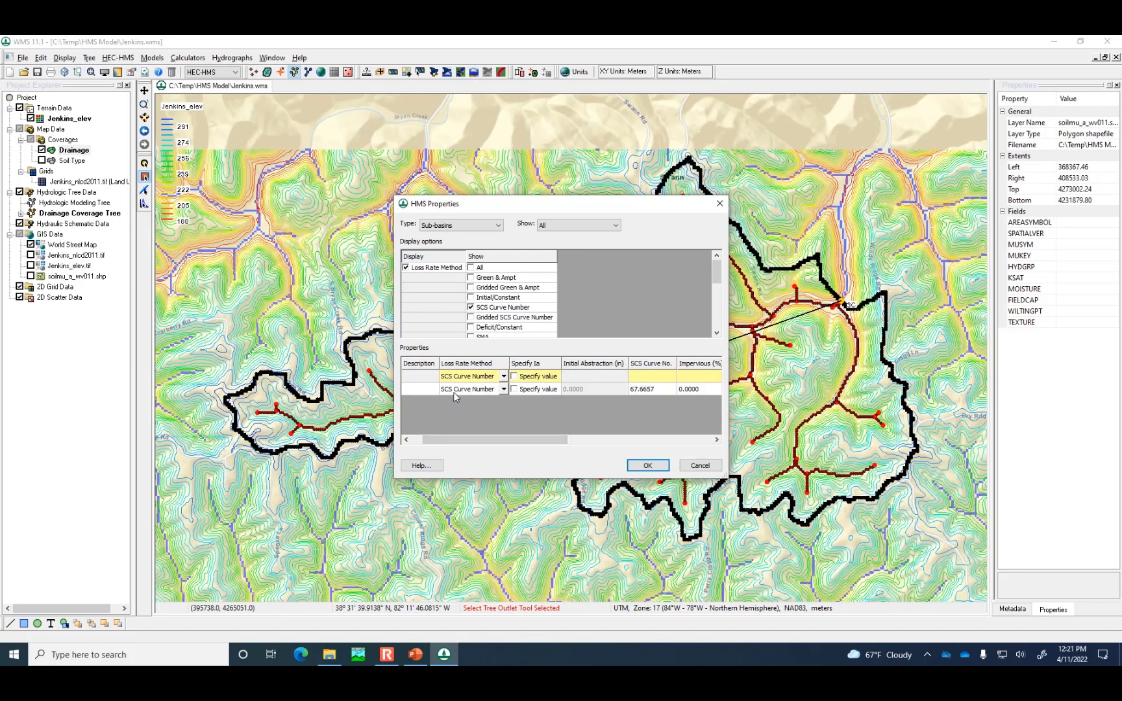
left_click(651, 388)
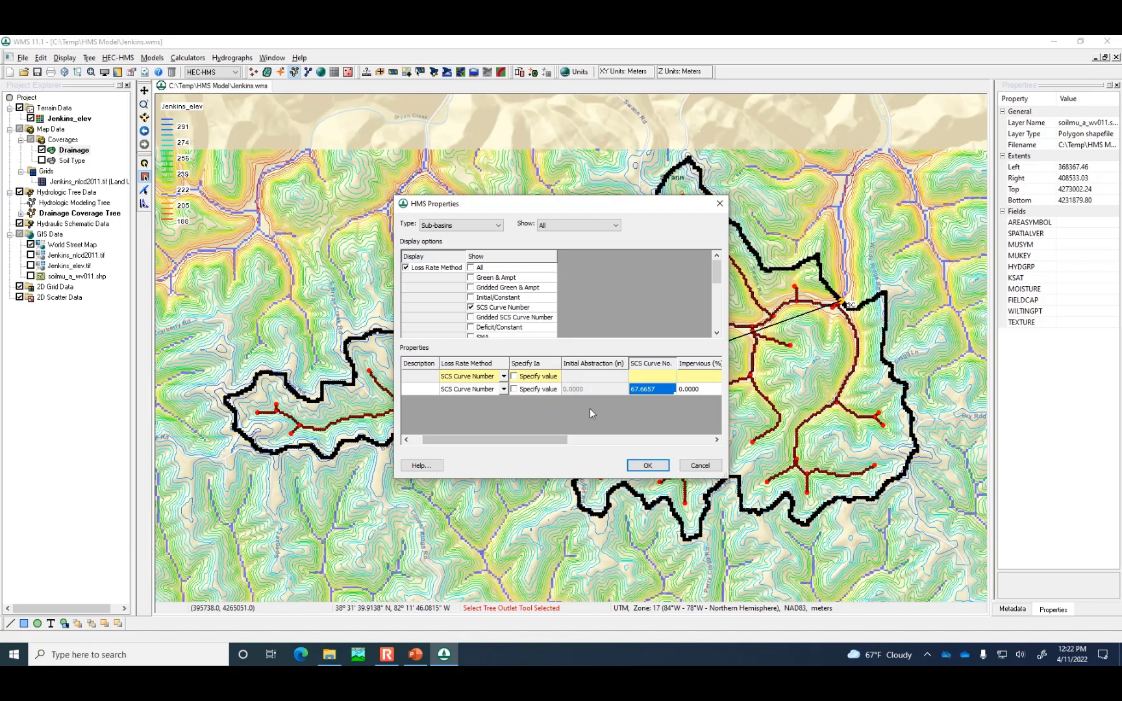
left_click_drag(493, 441, 578, 444)
left_click(543, 388)
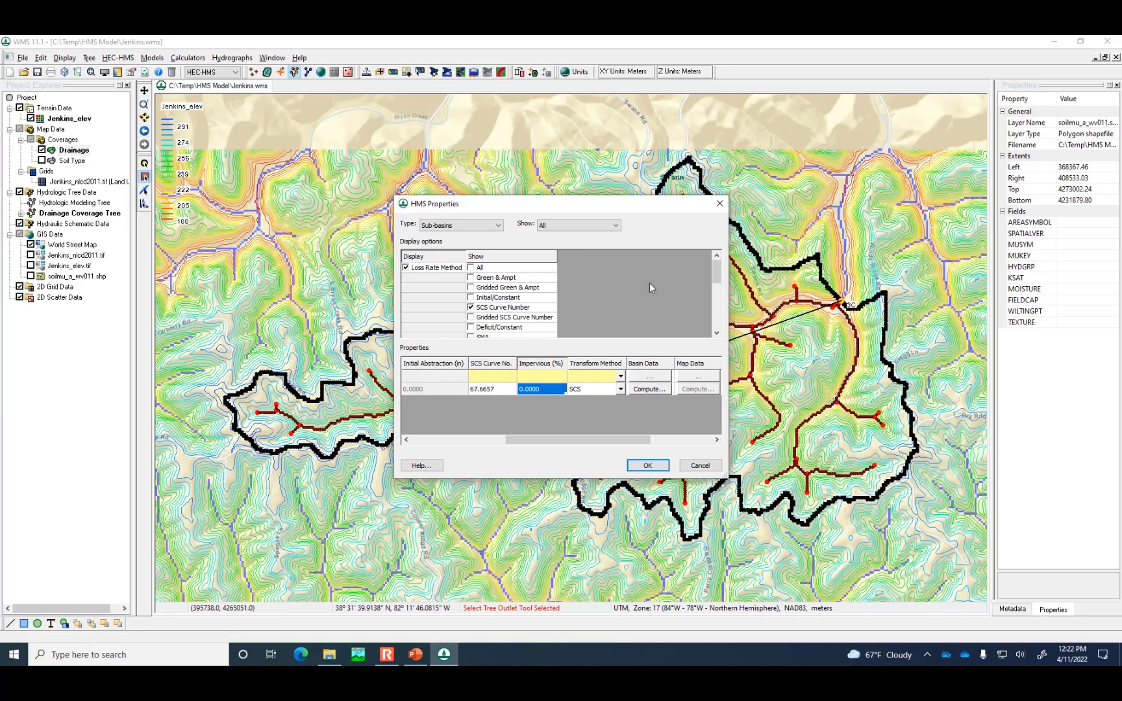
left_click_drag(558, 441, 601, 445)
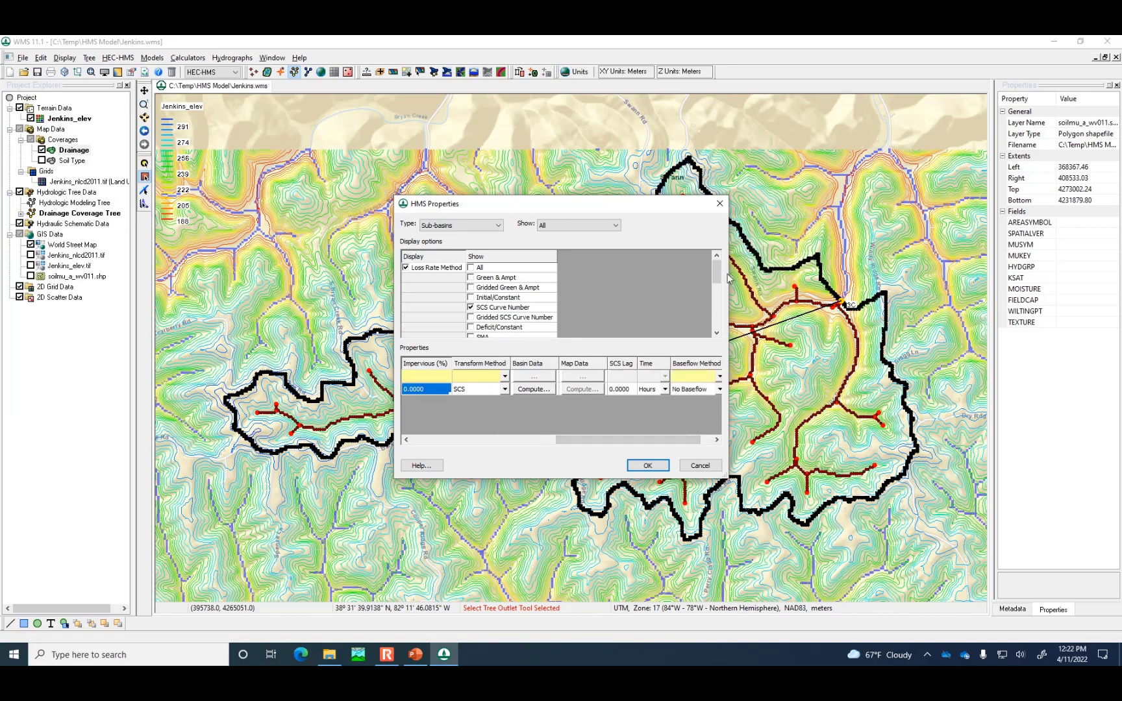
left_click_drag(717, 274, 714, 296)
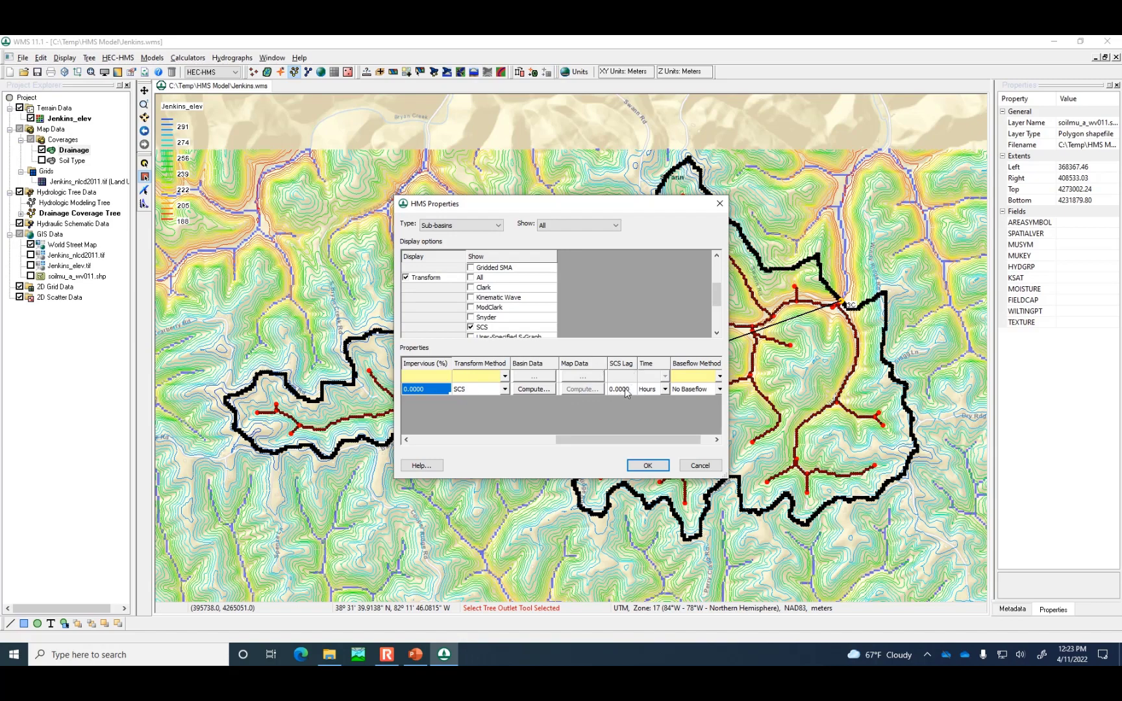
Step: Compute basin 1B's lag time with the SCS lag equation, giving 0.7418 hours
left_click(539, 391)
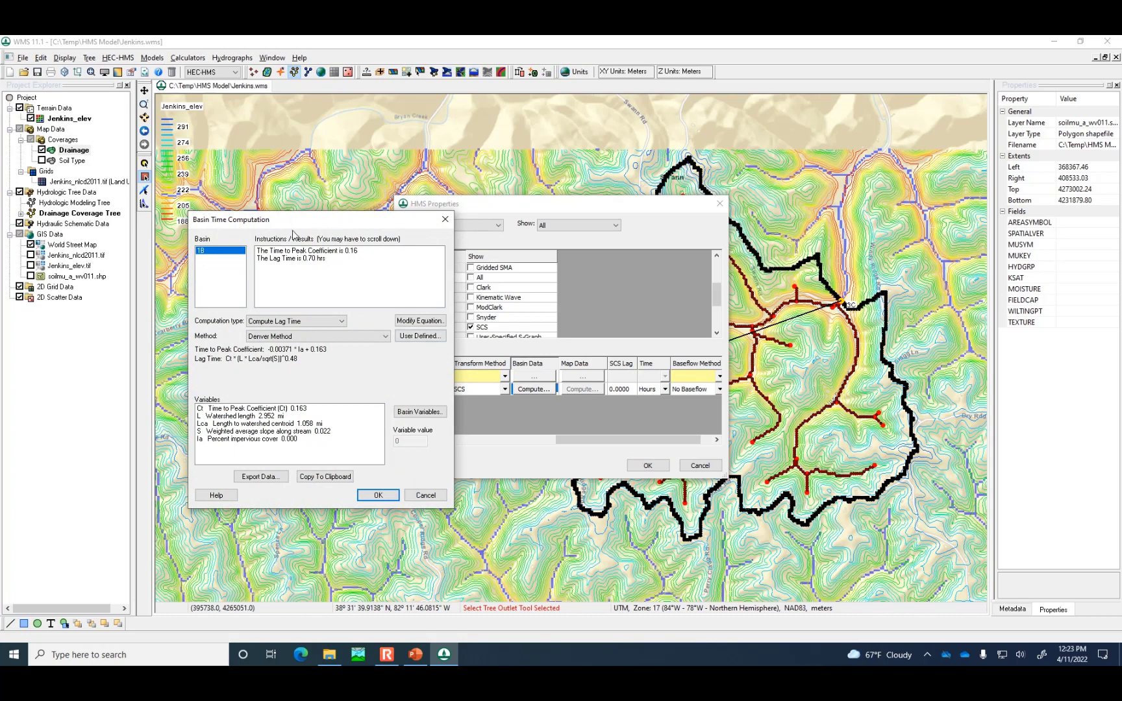
left_click(307, 337)
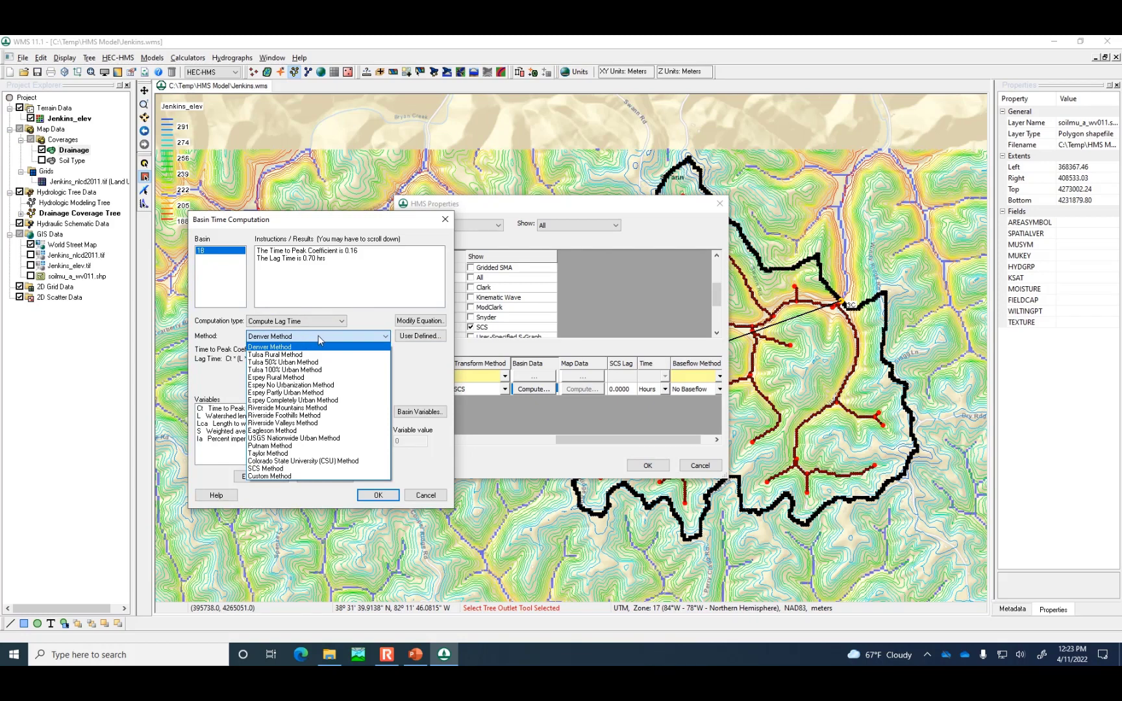
left_click(287, 468)
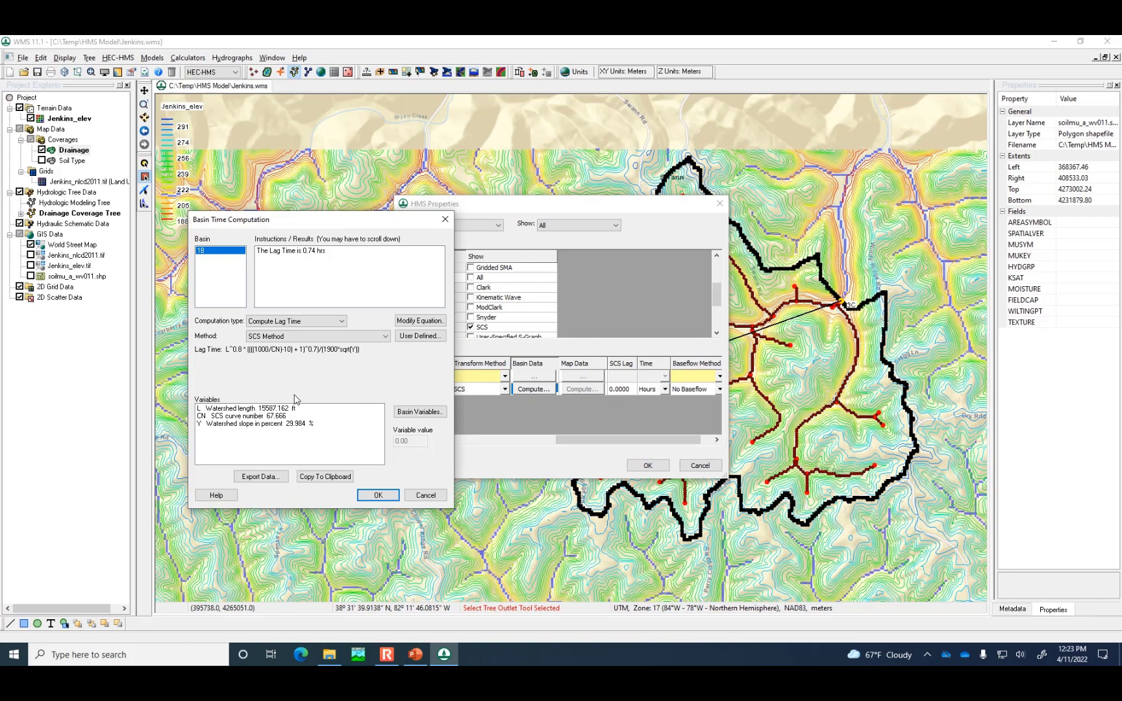
left_click(376, 495)
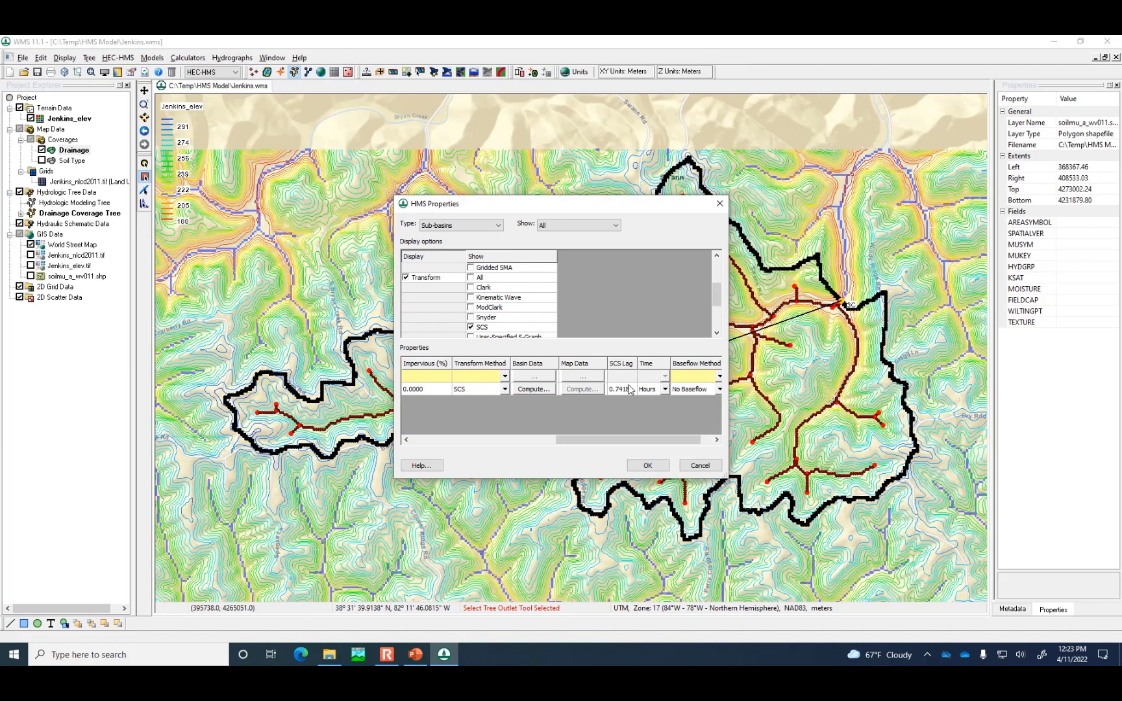
left_click(706, 439)
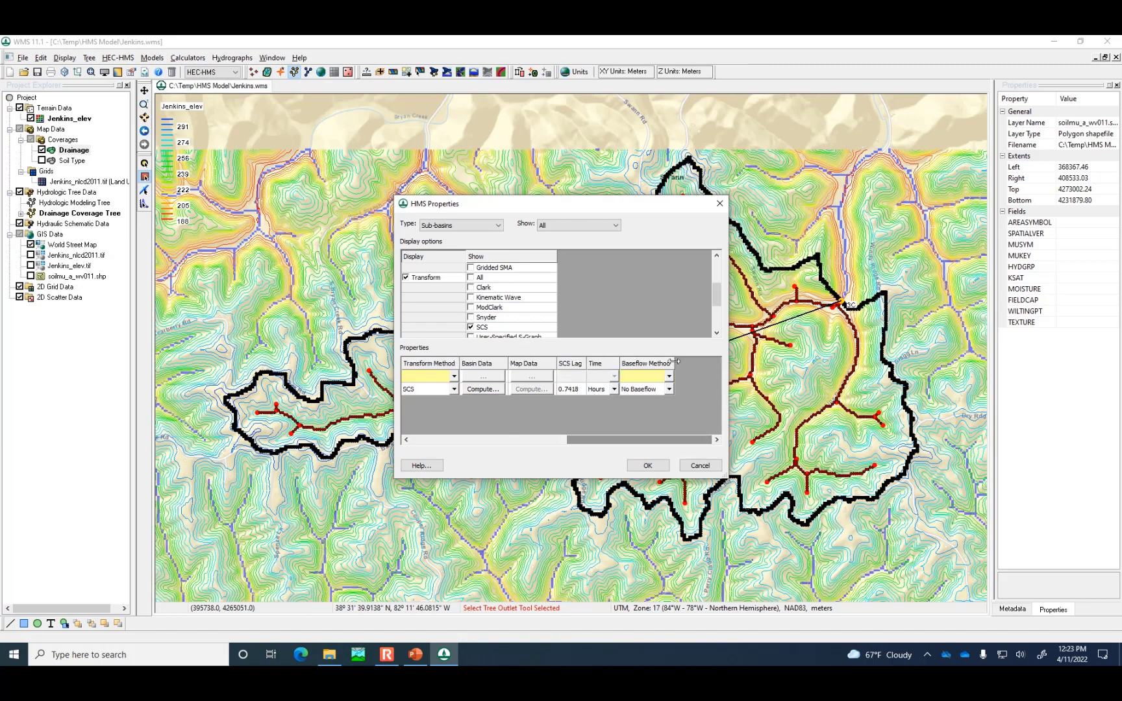
mouse_move(720, 293)
left_mouse_down()
mouse_move(722, 325)
mouse_move(723, 261)
left_mouse_up()
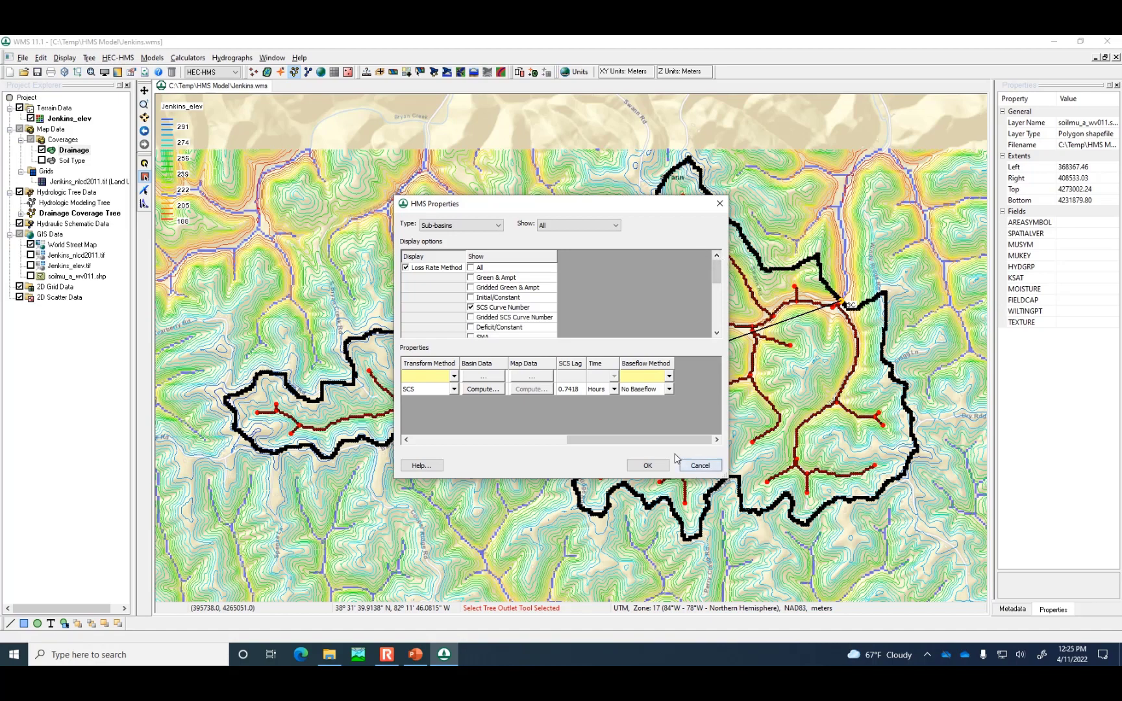
Step: Accept the sub-basin parameters and open the HMS Meteorological Model settings
left_click(649, 467)
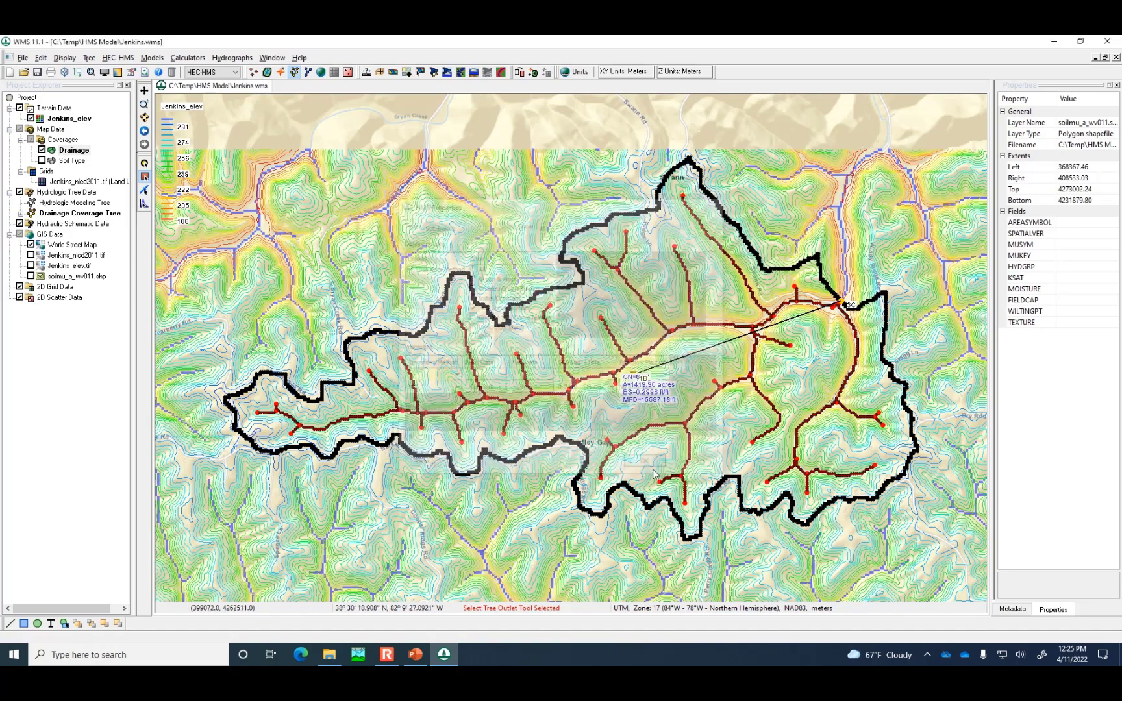
left_click(112, 59)
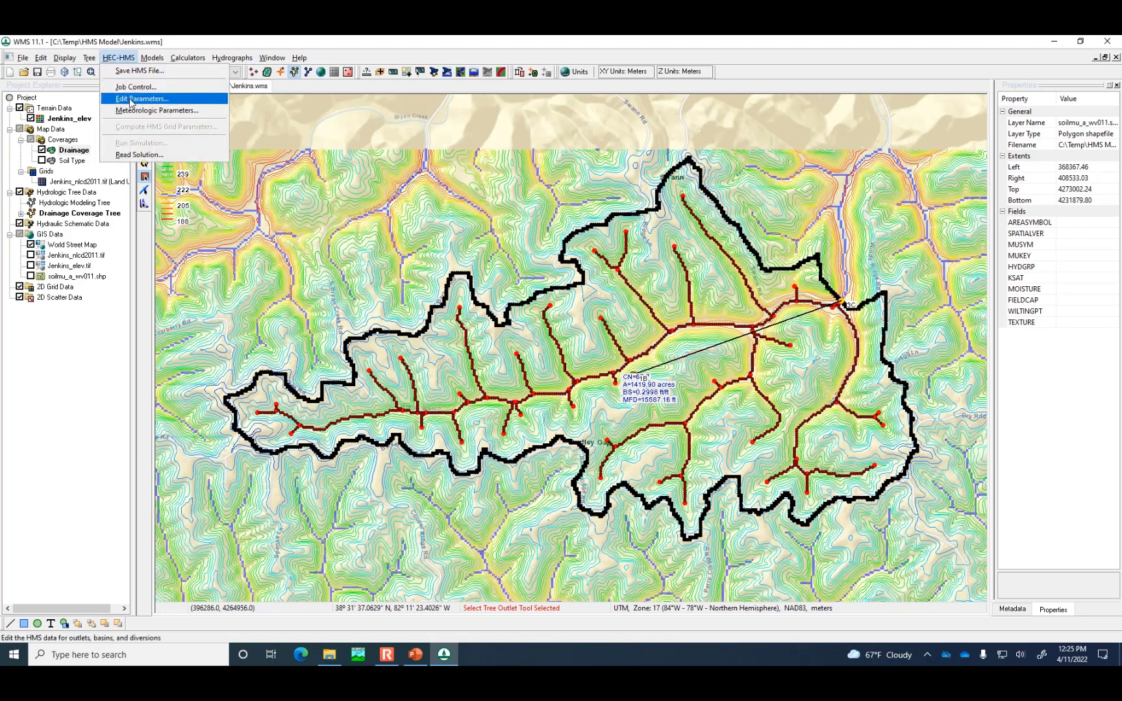
left_click(128, 112)
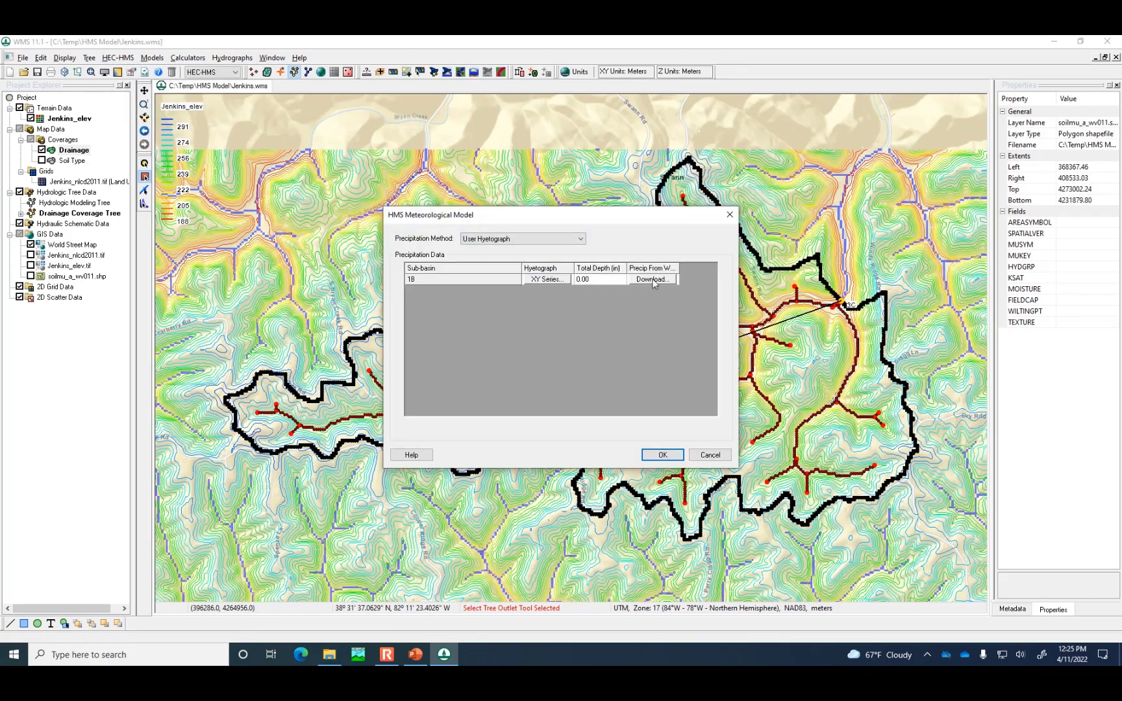
left_click_drag(678, 267, 697, 268)
Step: Fetch 10-year NOAA Atlas 14 rainfall for sub-basin 1B, giving a 3.60-inch total depth
left_click(669, 281)
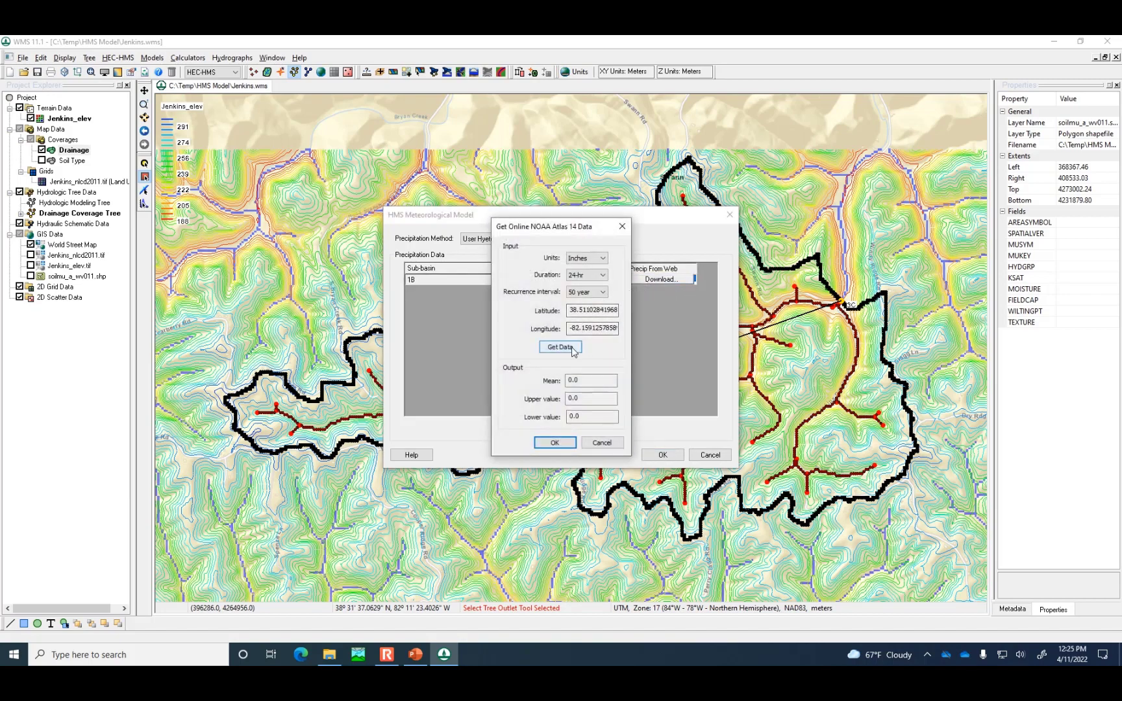
left_click(574, 292)
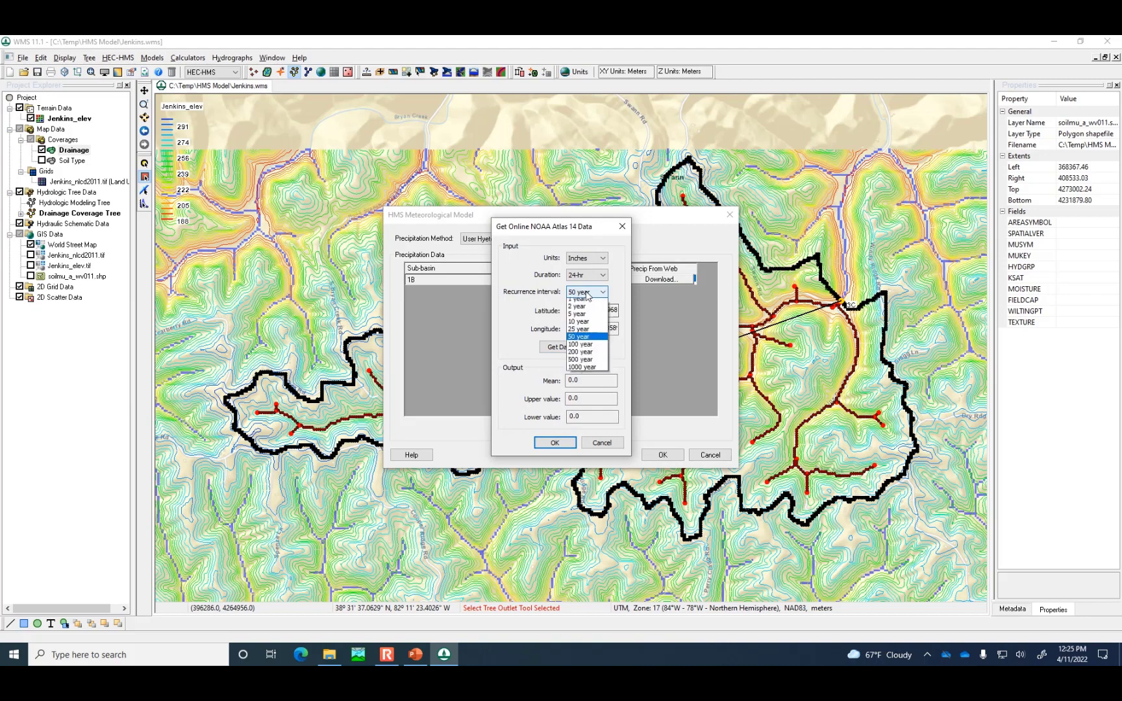
left_click(580, 325)
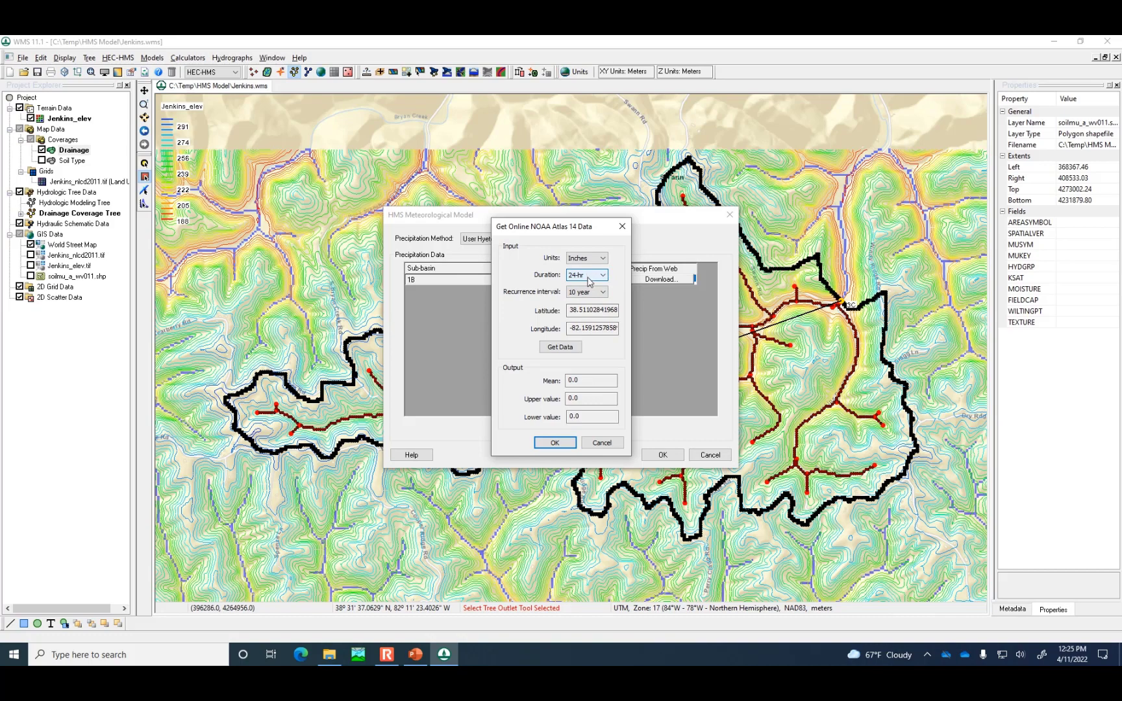
left_click(560, 349)
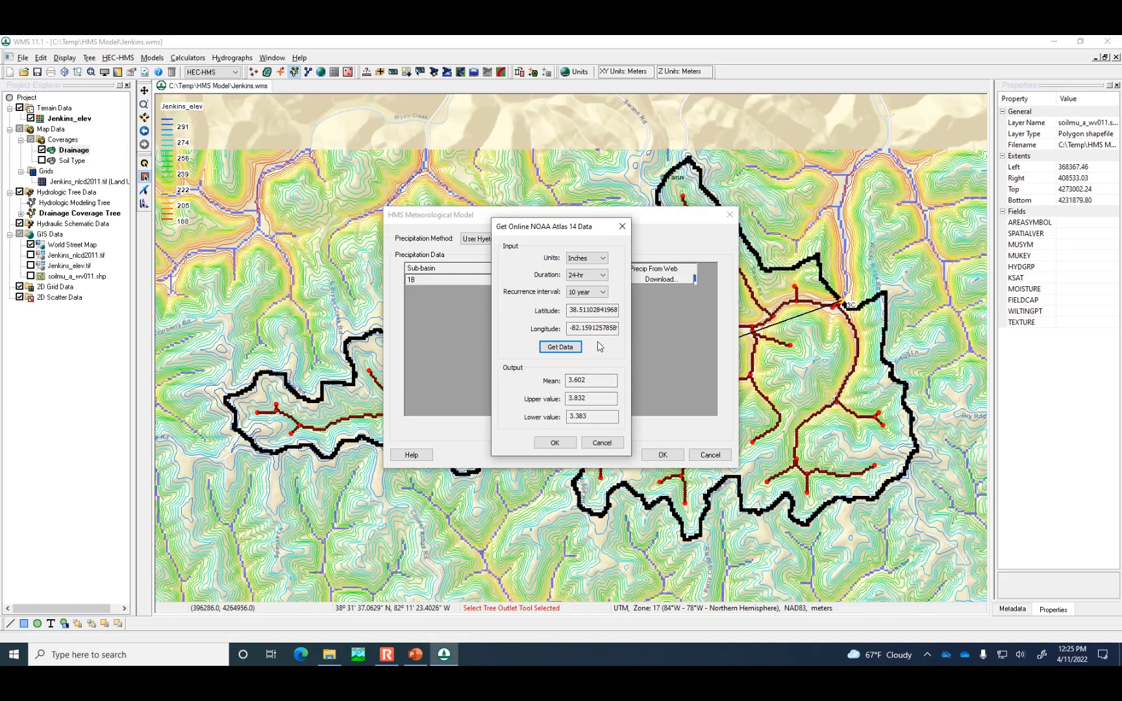
left_click(565, 443)
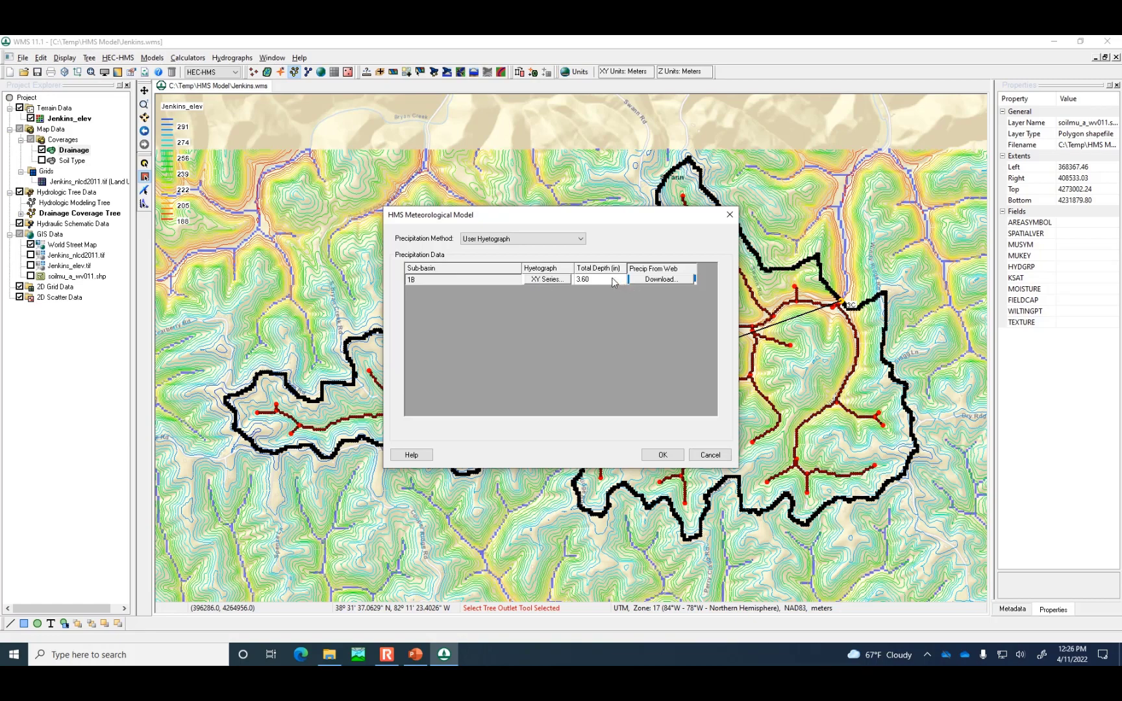
Step: Load the stored typeII-24hour curve as sub-basin 1B's hyetograph and accept the meteorological model
left_click(557, 280)
left_click(629, 418)
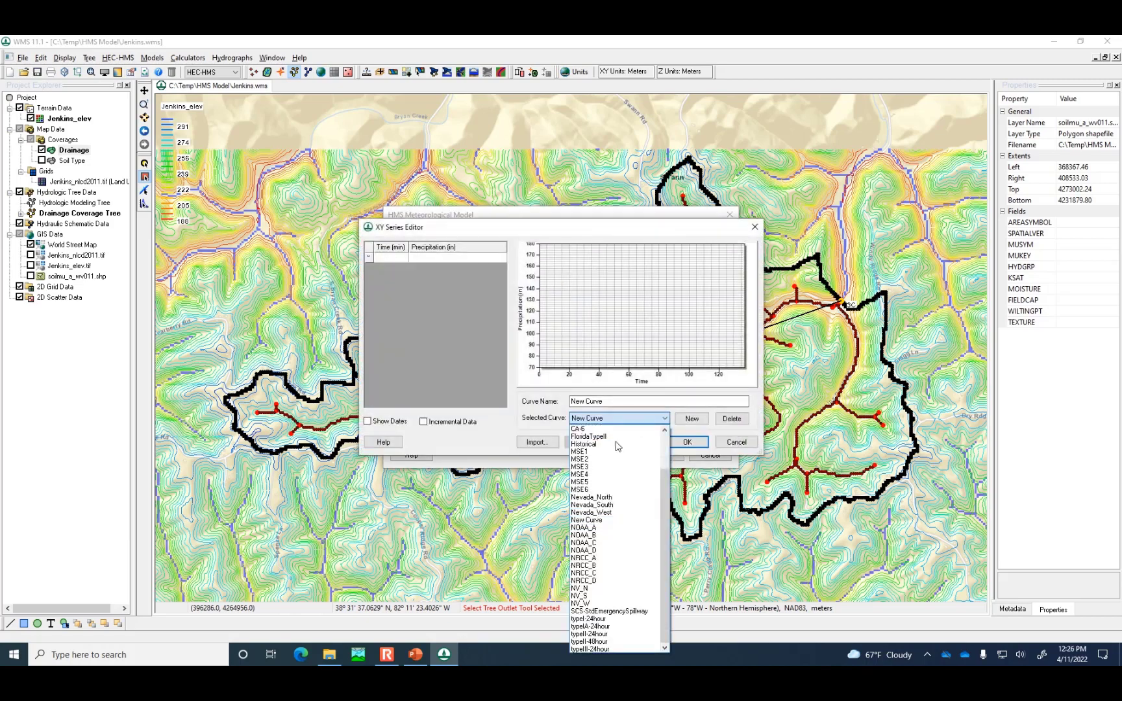
left_click(601, 635)
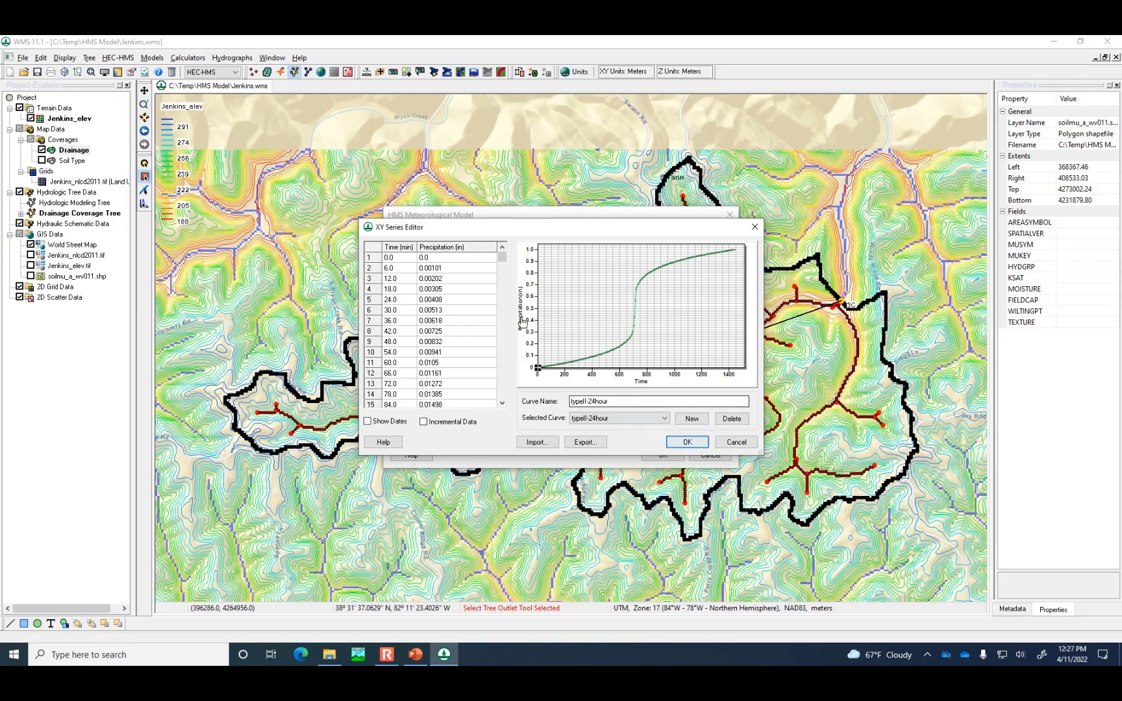
left_click_drag(500, 262, 486, 410)
left_click(687, 442)
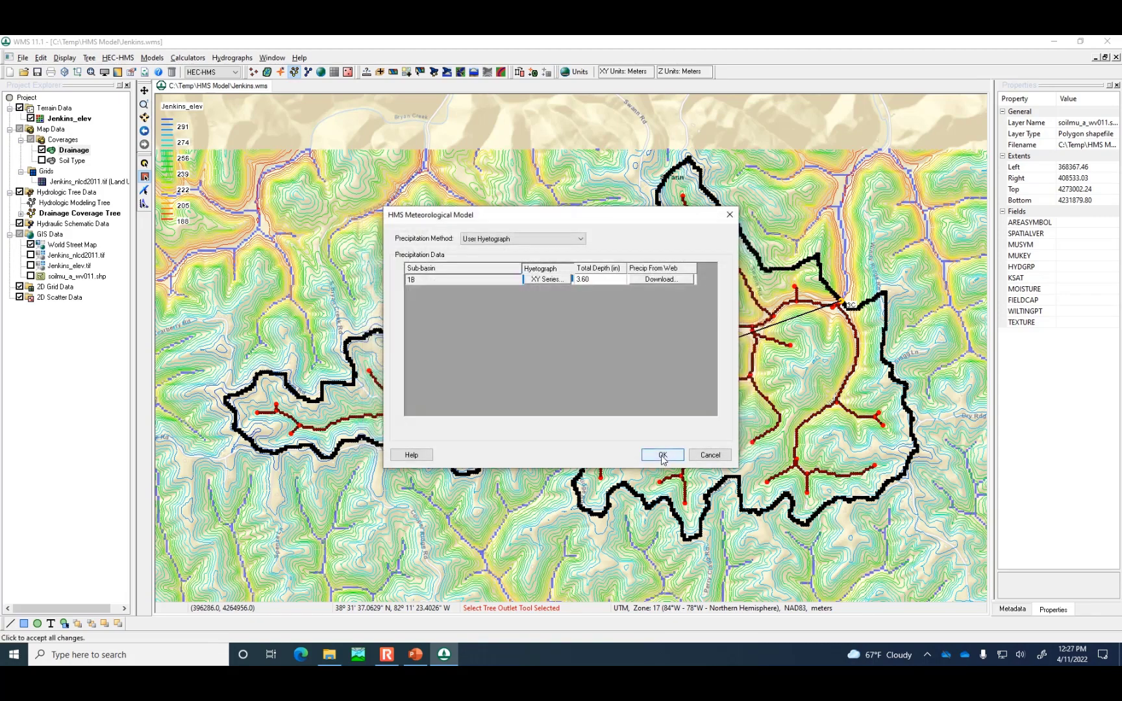
left_click(661, 455)
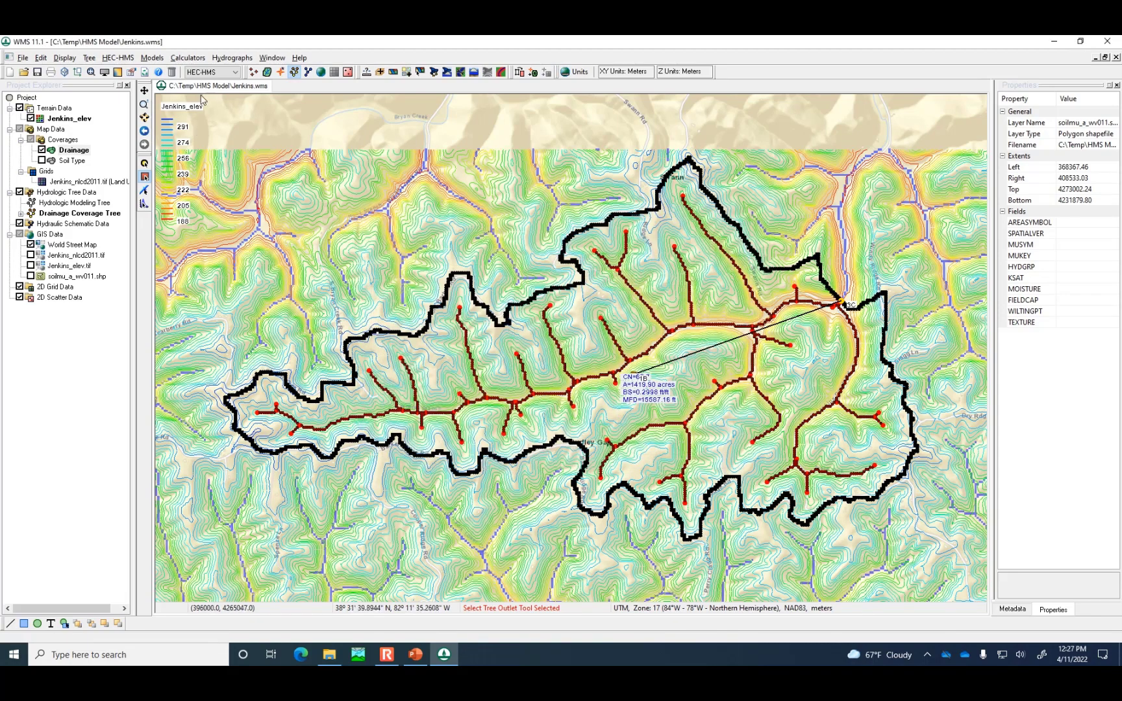
Step: Reopen the HEC-HMS menu after briefly dismissing it, to reach Save HMS File
left_click(128, 58)
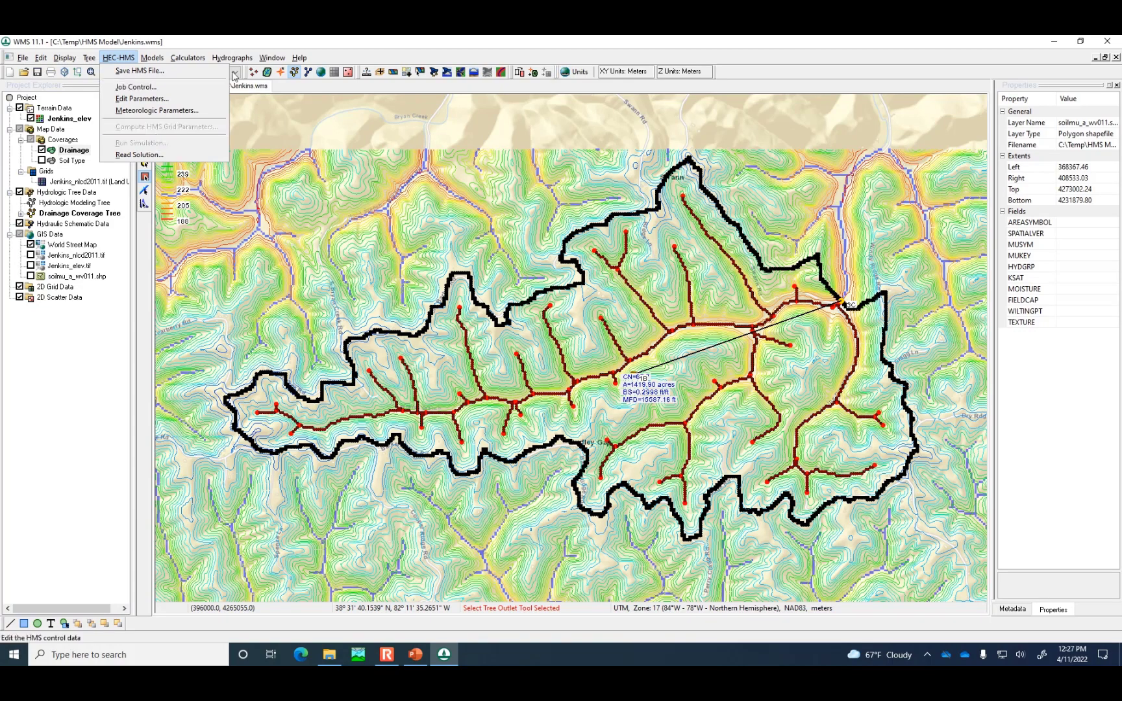
left_click(258, 47)
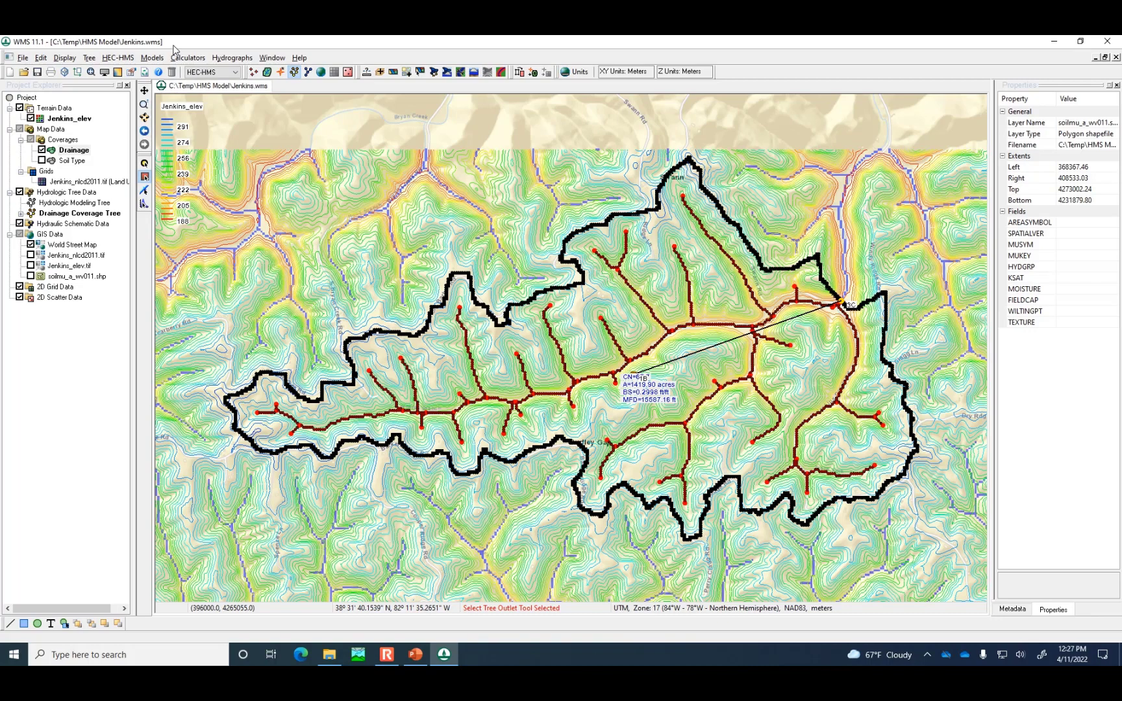
left_click(116, 58)
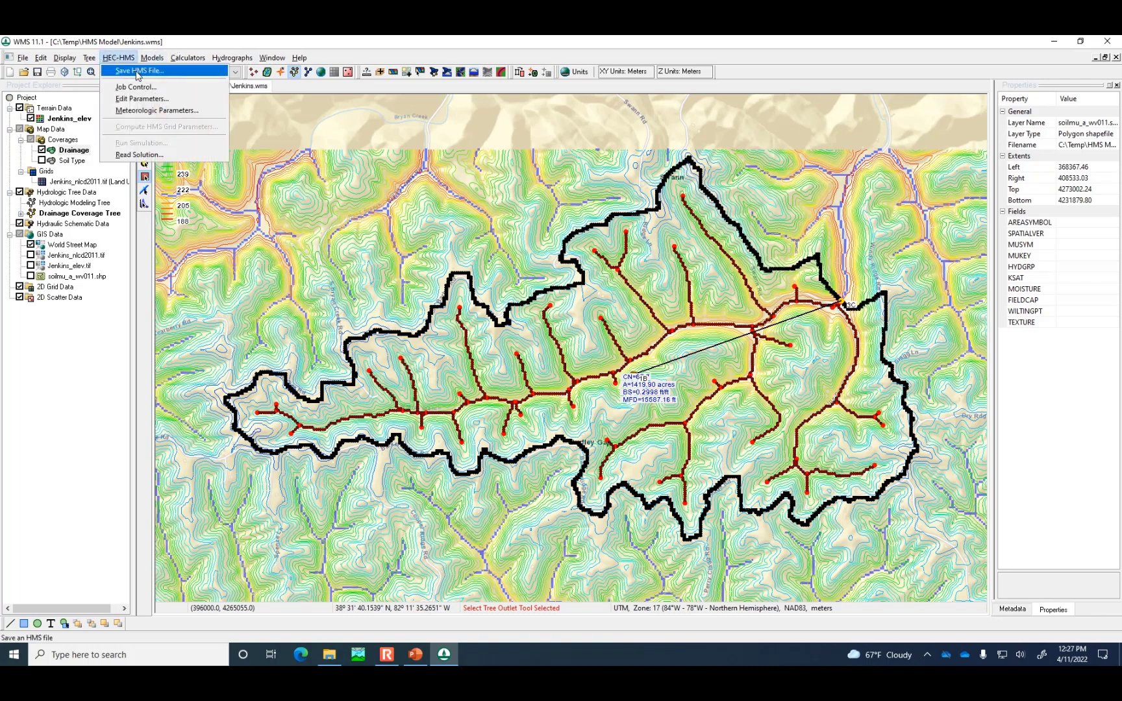
Step: Save the HMS file as 'Jenkins' in a new 'HMS export' folder under Temp
left_click(137, 74)
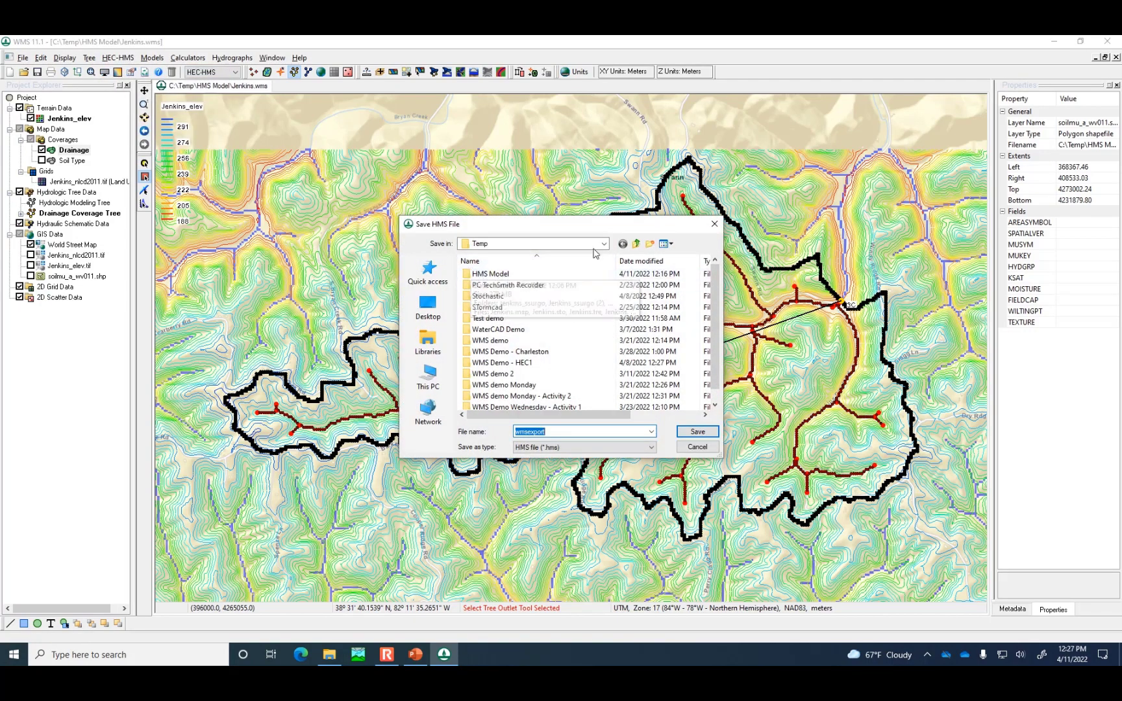
left_click(649, 245)
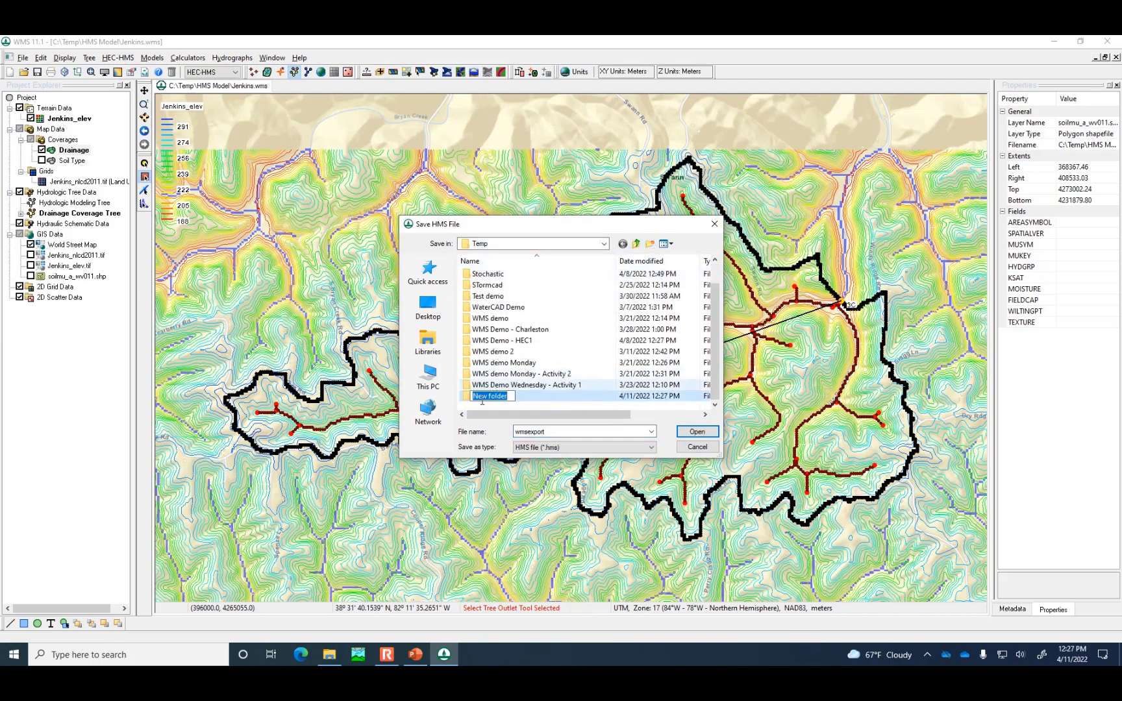
type("HMS export")
key("Return")
double_click(483, 401)
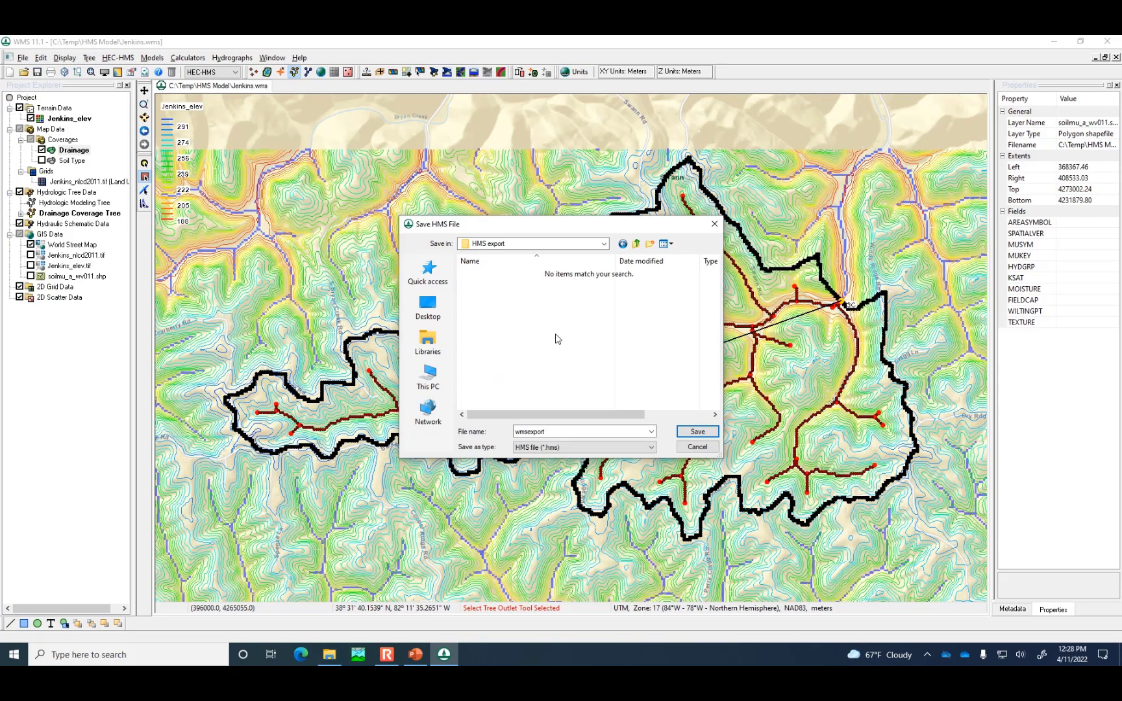
double_click(561, 431)
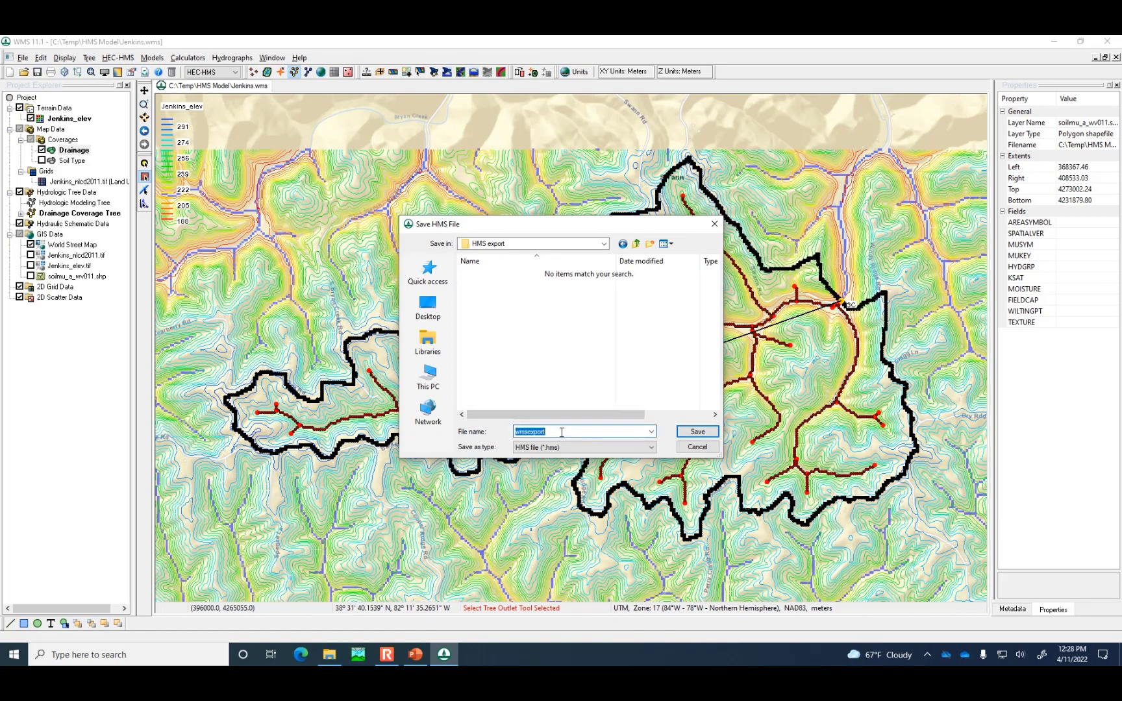
type("Jenkins")
left_click(697, 433)
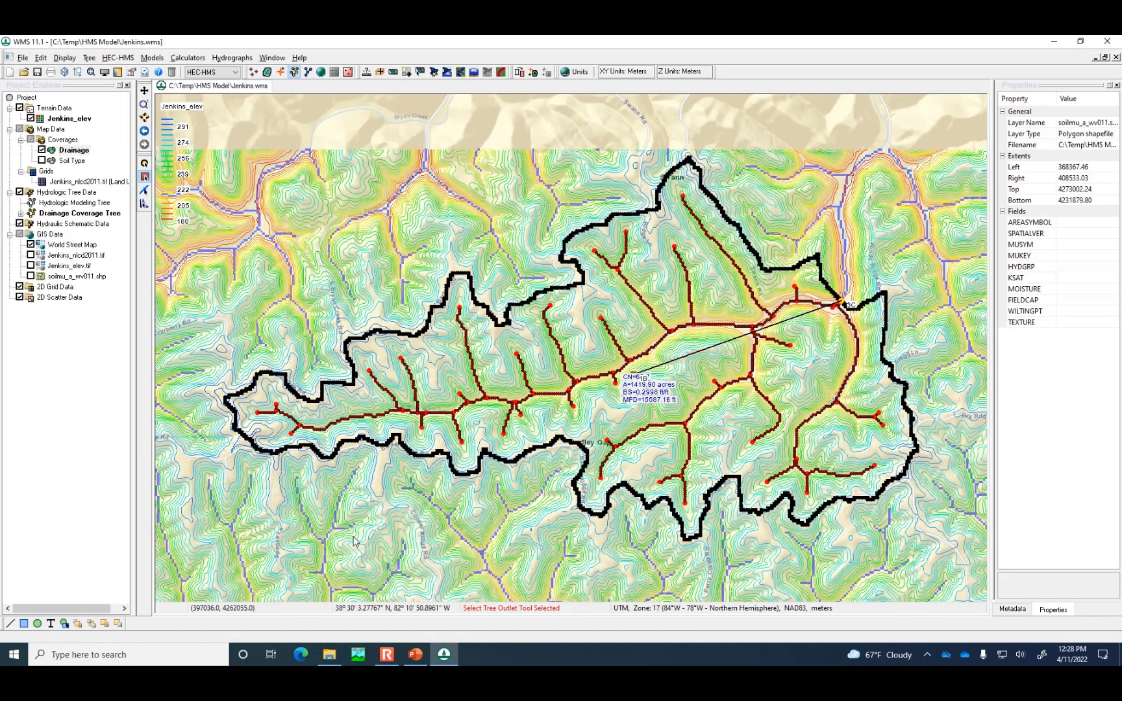
Step: In File Explorer, go up to Temp and open the HMS export folder
left_click(329, 651)
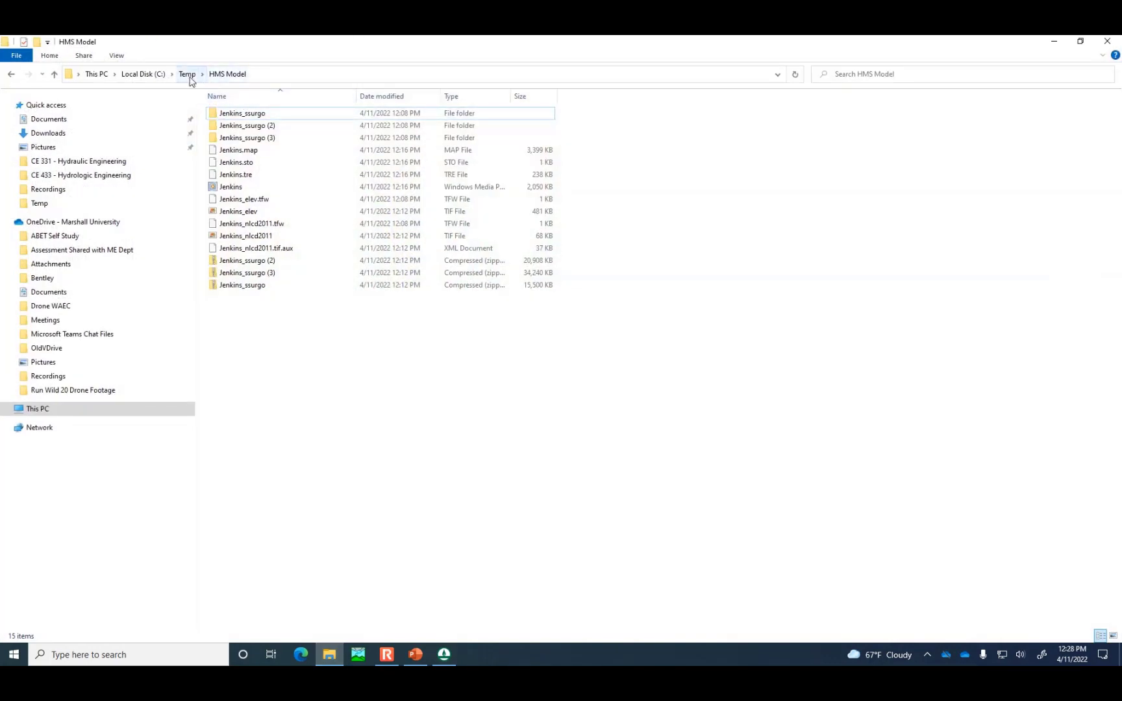
left_click(186, 74)
left_click(239, 114)
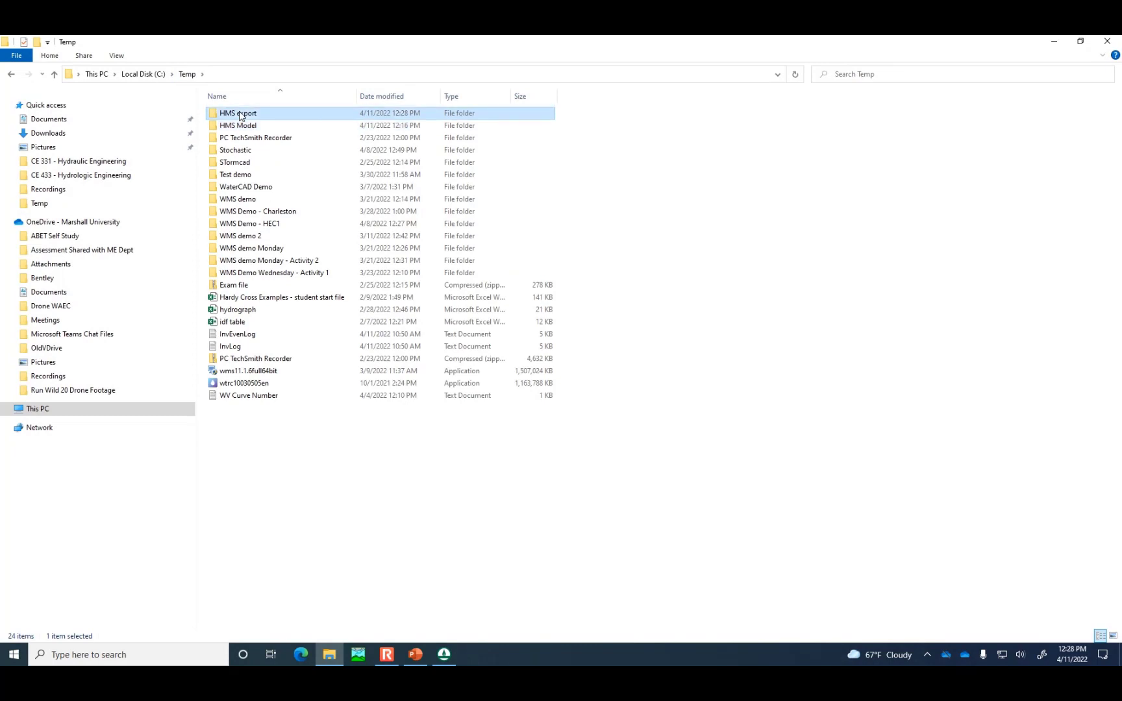
double_click(239, 115)
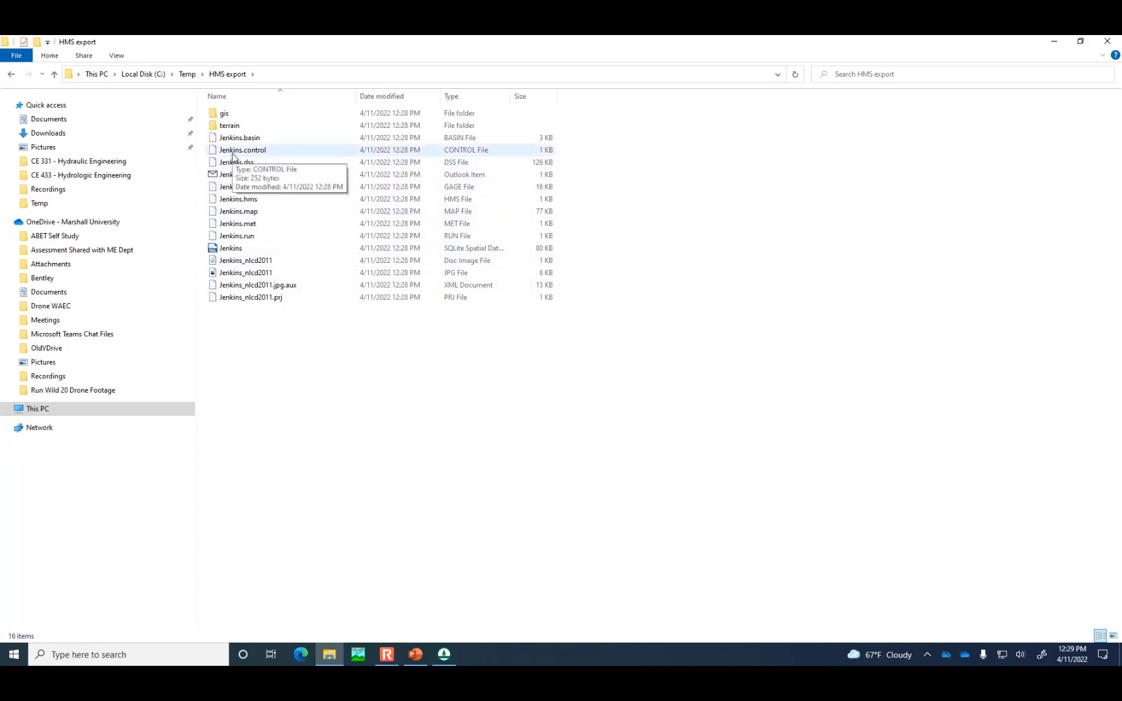
Step: Switch to the empty HEC-HMS 4.9 window and widen its right-hand panes
left_click(359, 657)
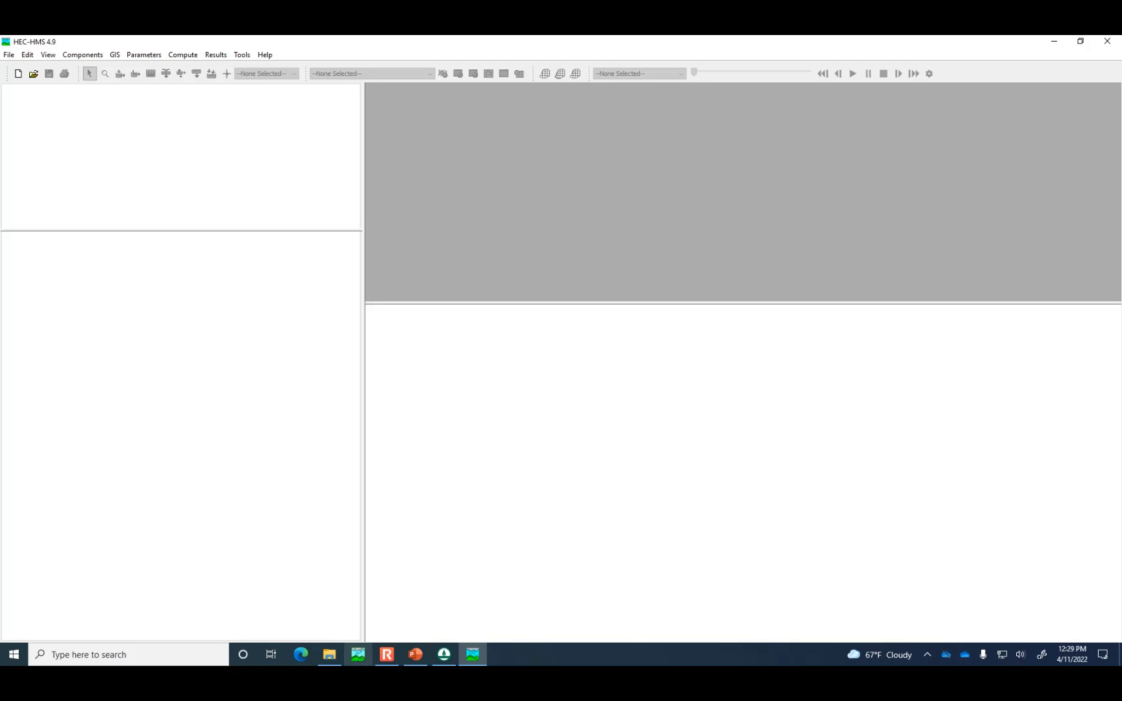
left_click(331, 655)
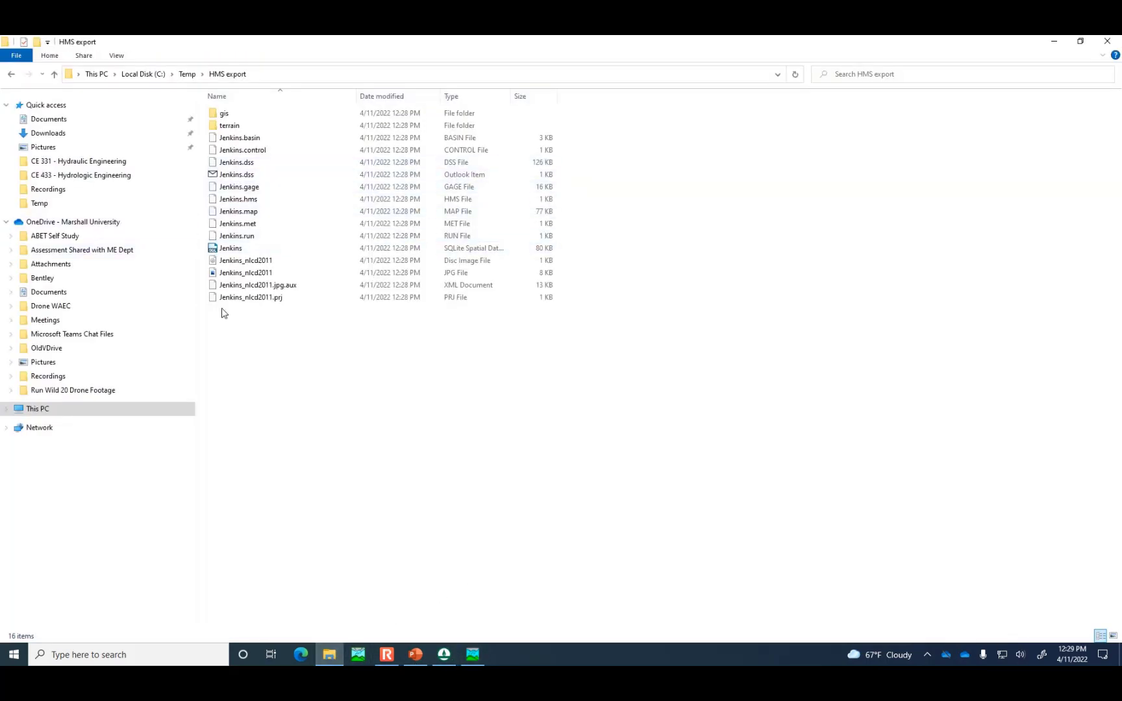
left_click(472, 657)
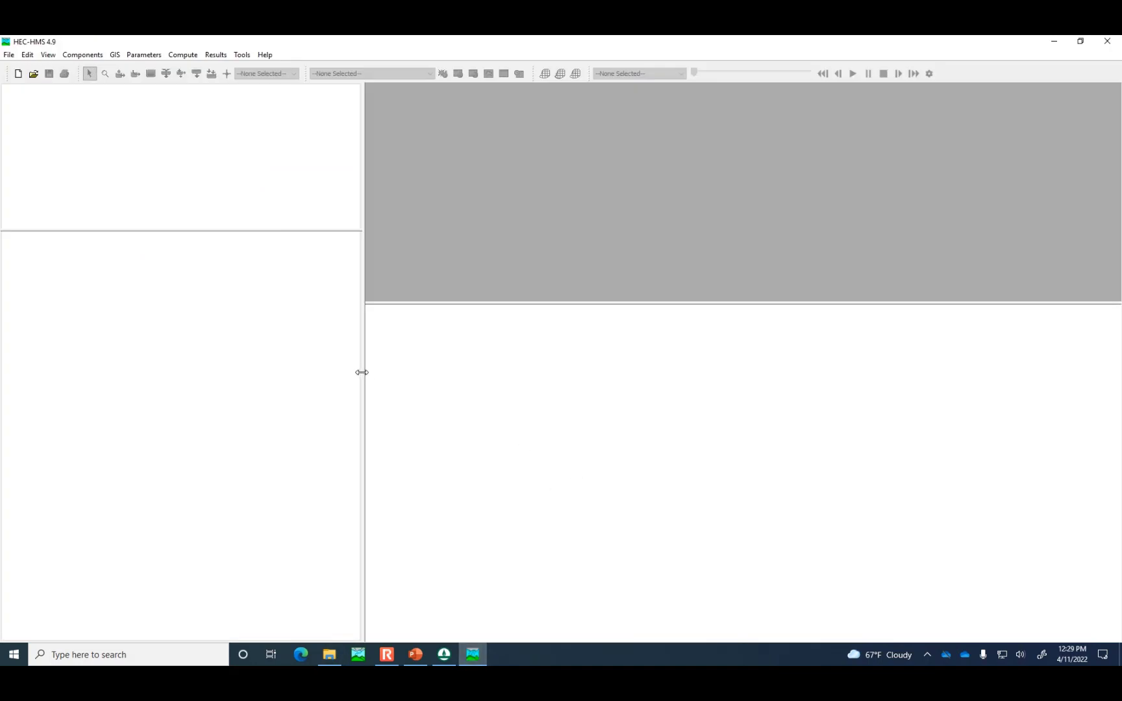
left_click_drag(361, 372, 181, 383)
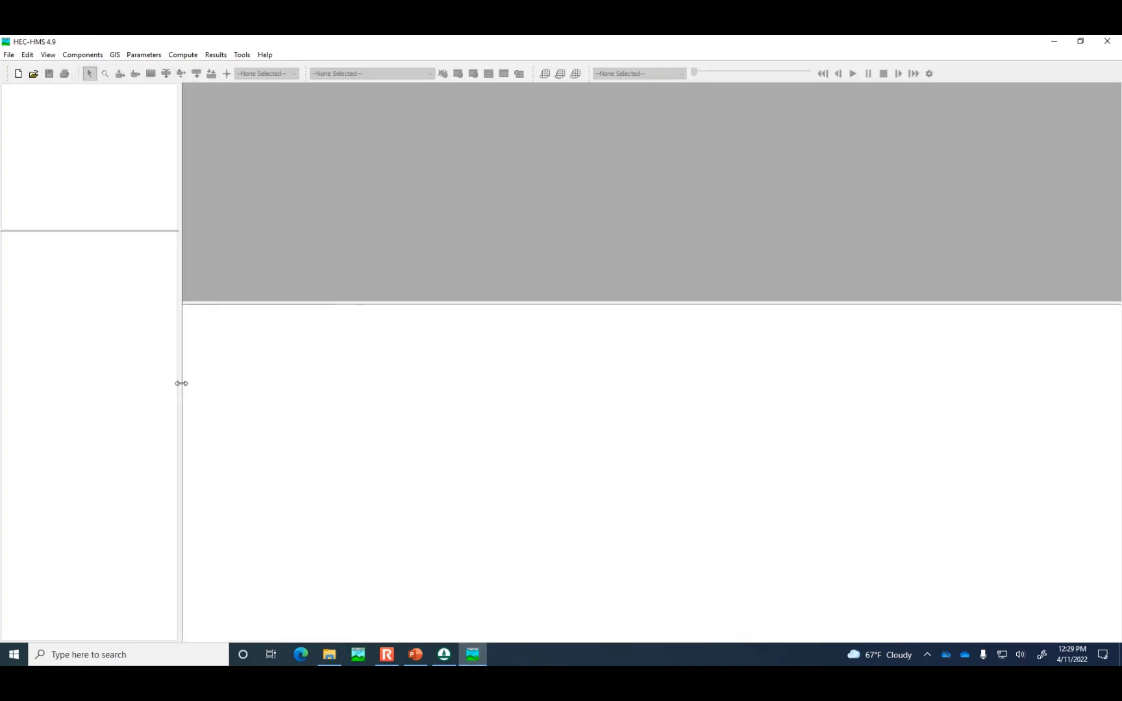
Step: In the browser, search Google for 'hec-hms downloan' to find the downloads page
left_click(302, 656)
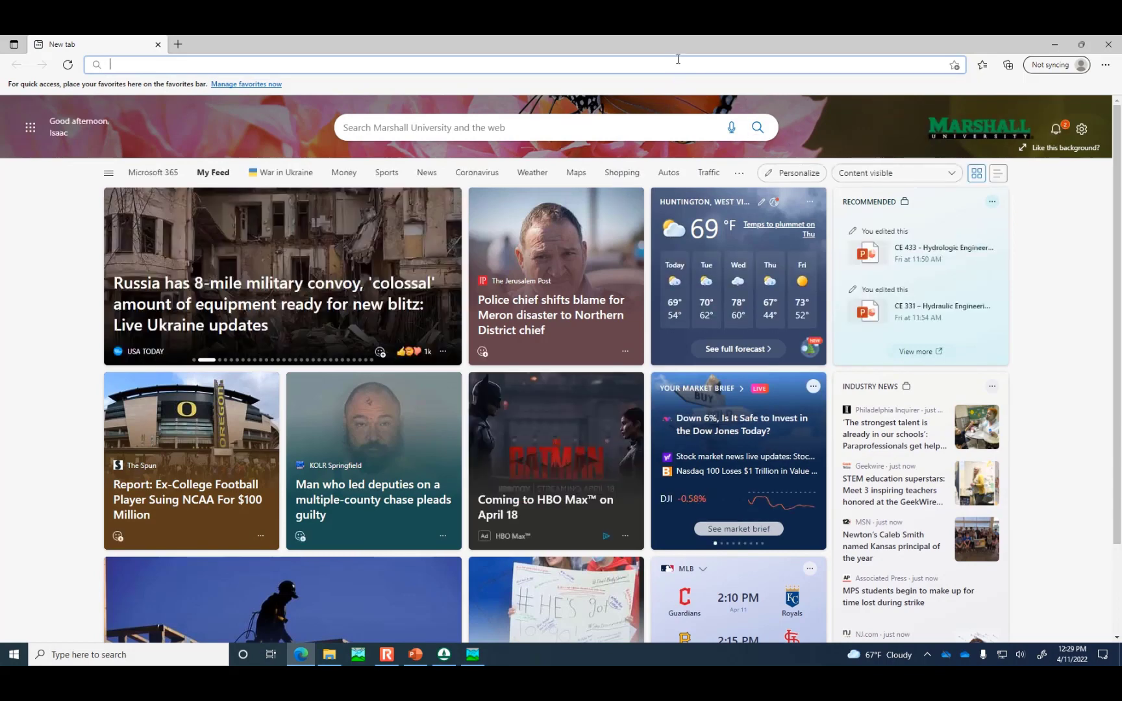
type("www.google.com")
key("Return")
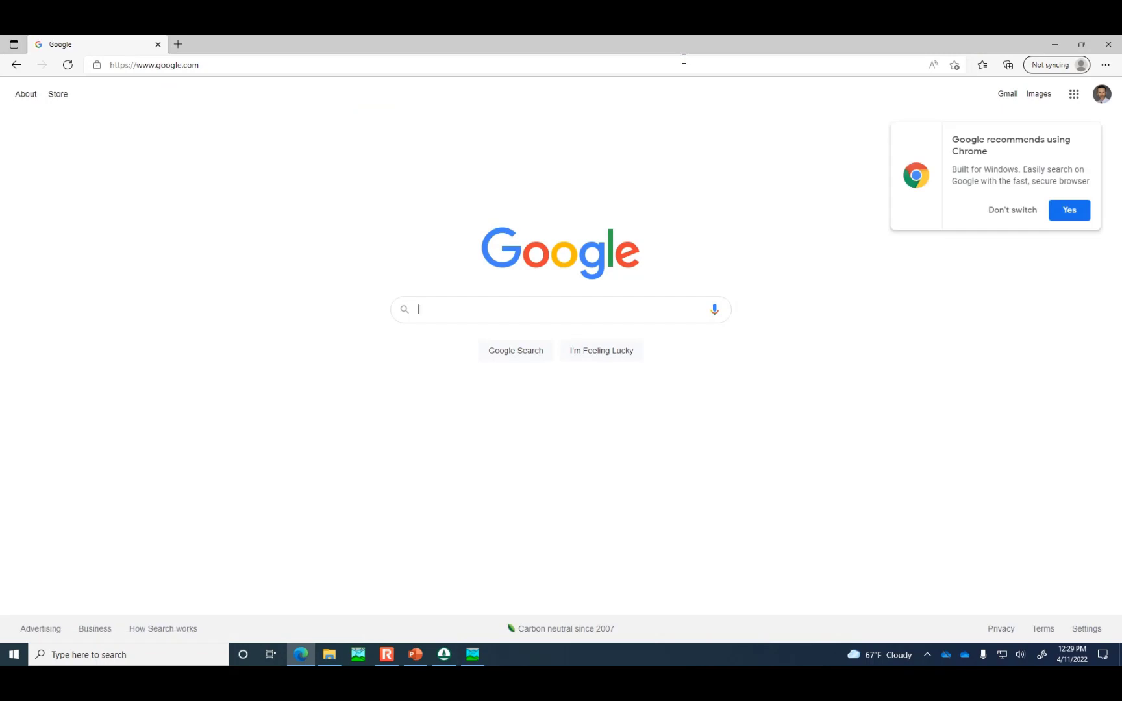
type("hec-h")
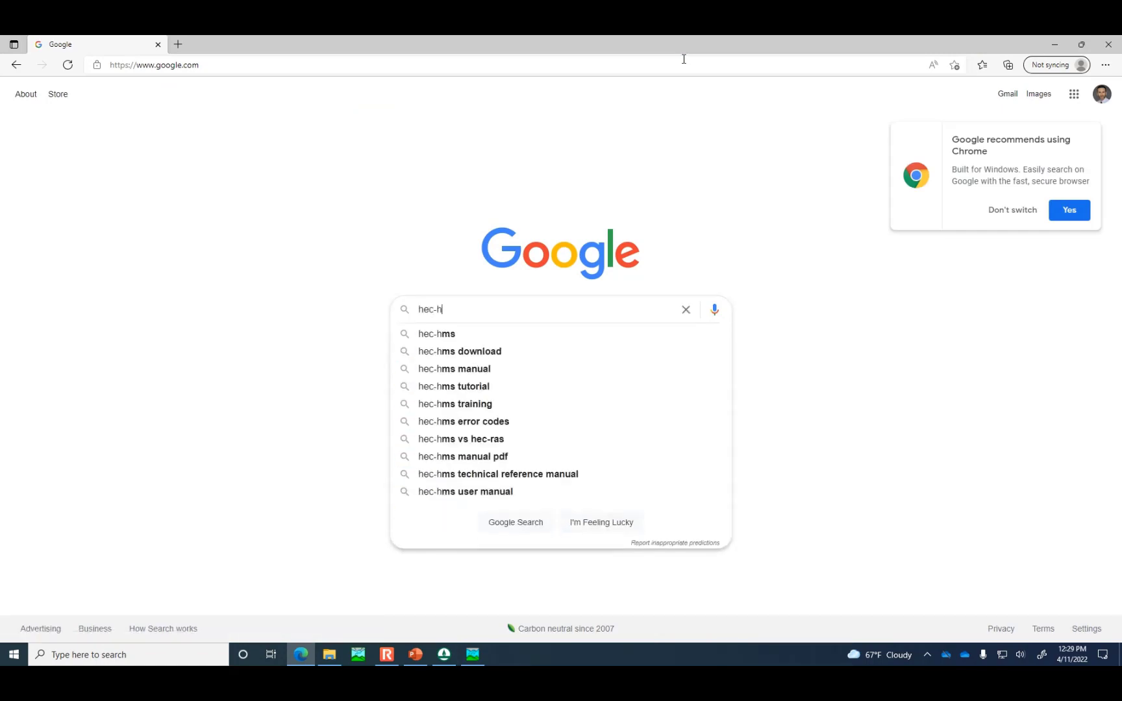
type("ms downloan")
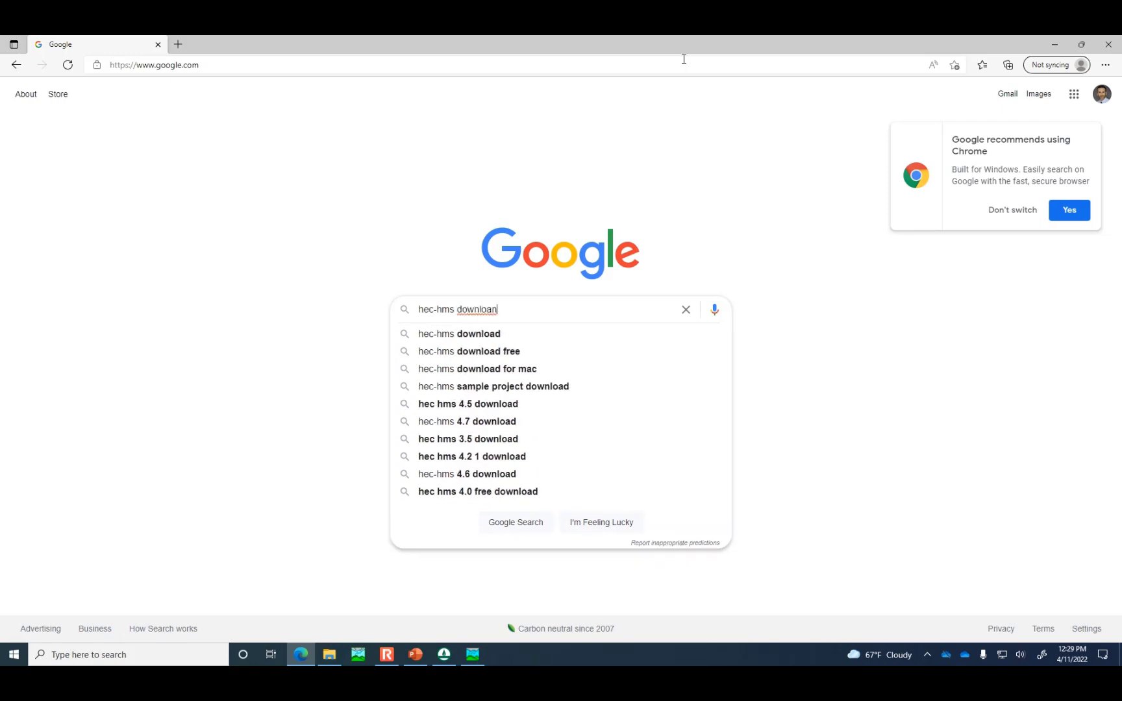
key("Return")
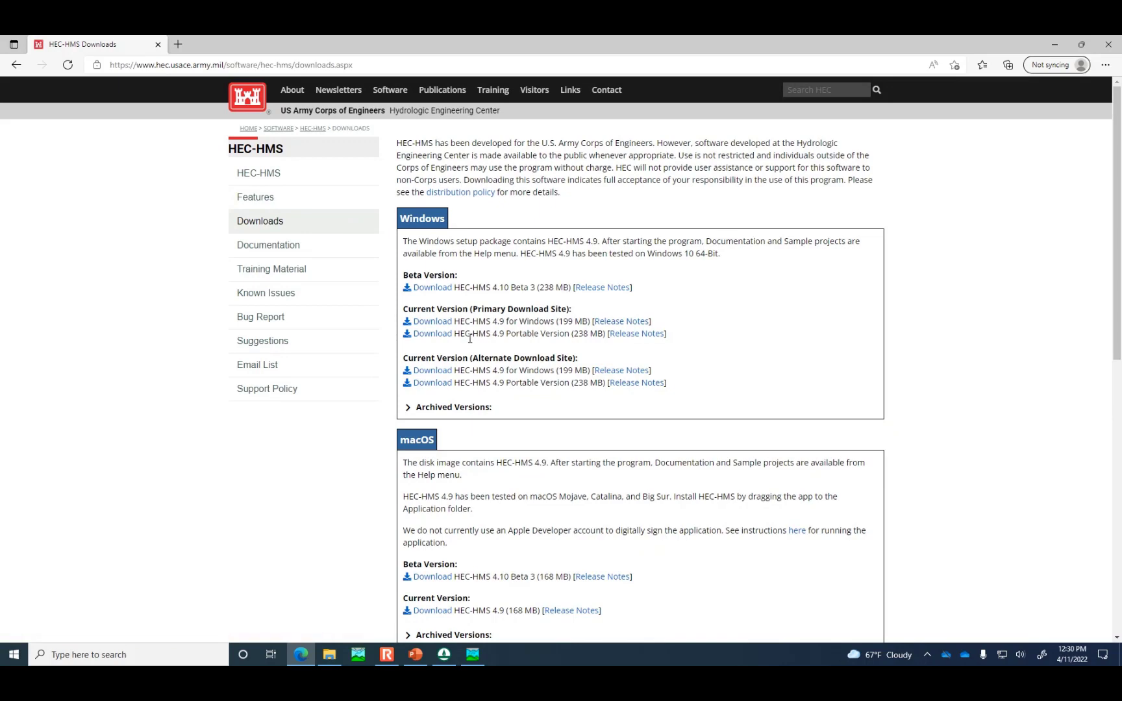
Step: Zoom the downloads page and highlight the Windows and Portable Version download links
key("ctrl+plus")
key("ctrl+plus")
key("ctrl+plus")
key("ctrl+plus")
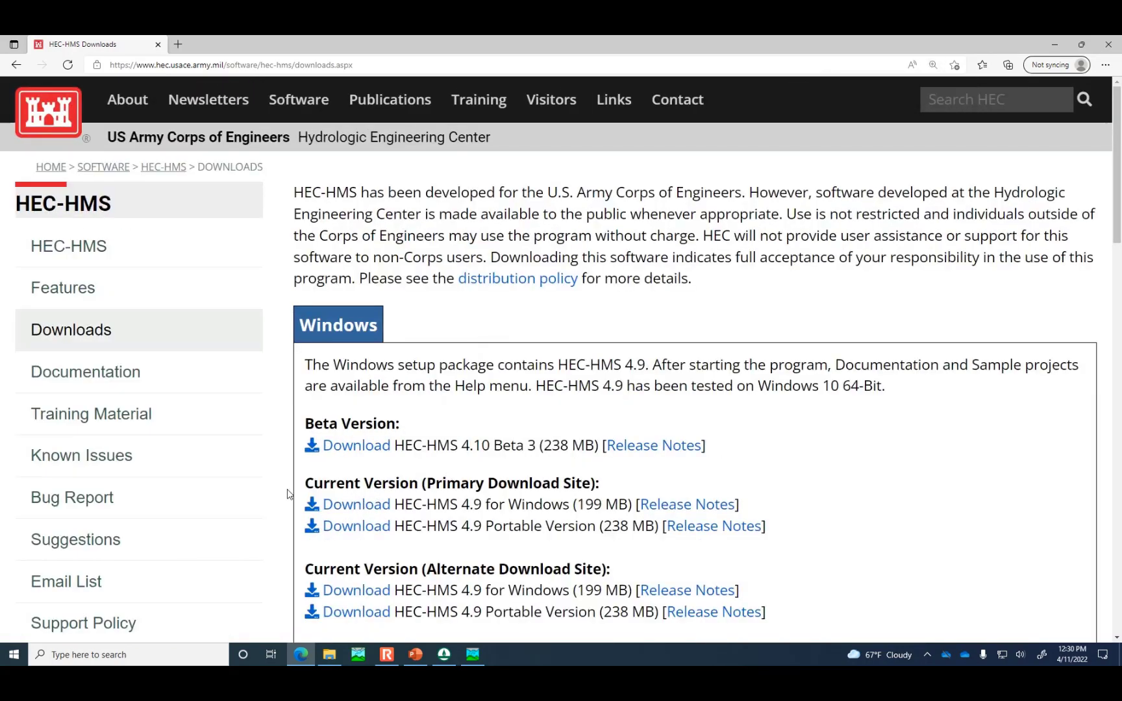
scroll(338, 423, "down", 1)
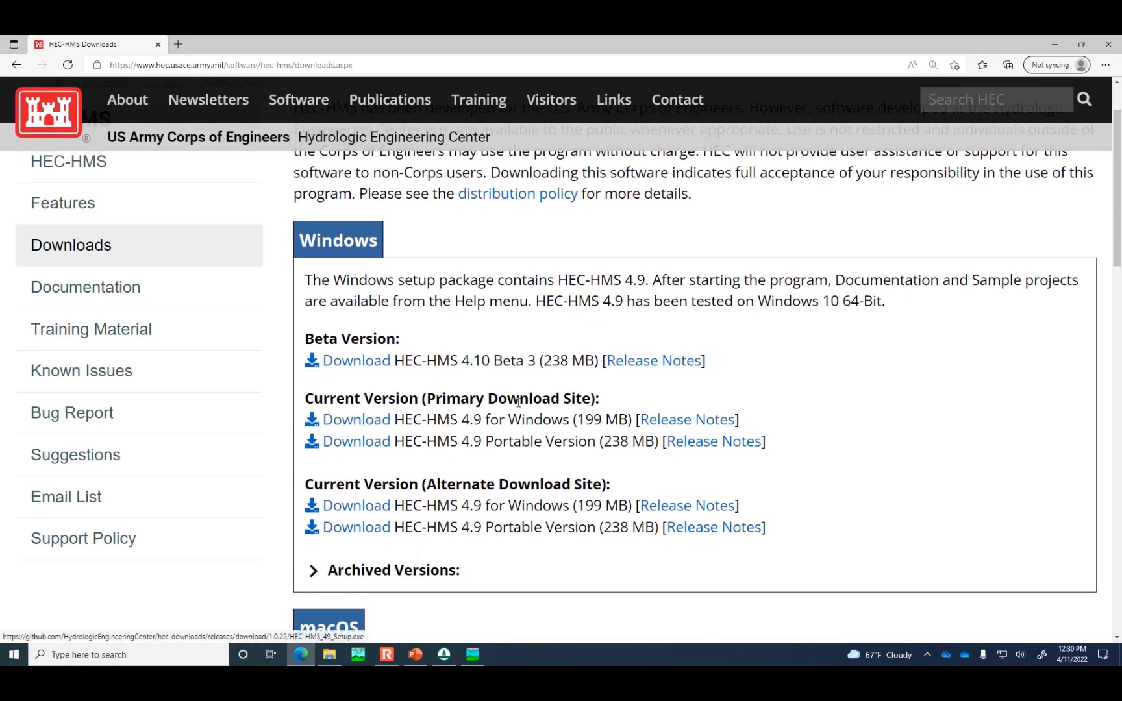
left_click_drag(568, 422, 513, 432)
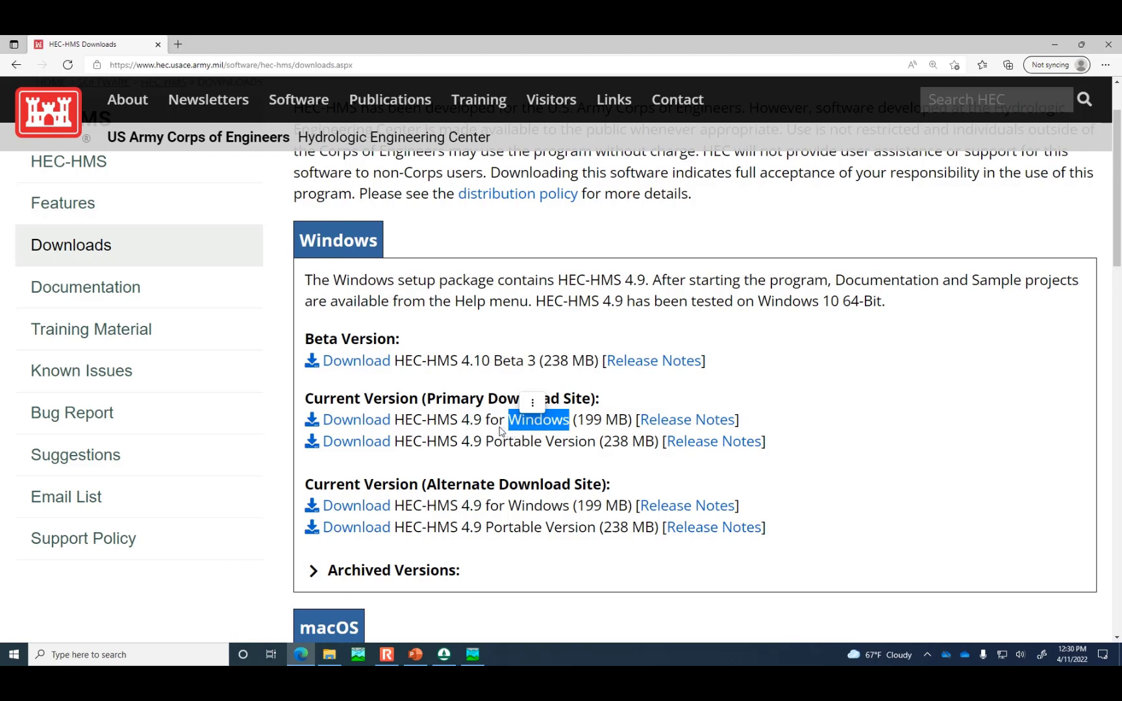
left_click_drag(487, 440, 590, 442)
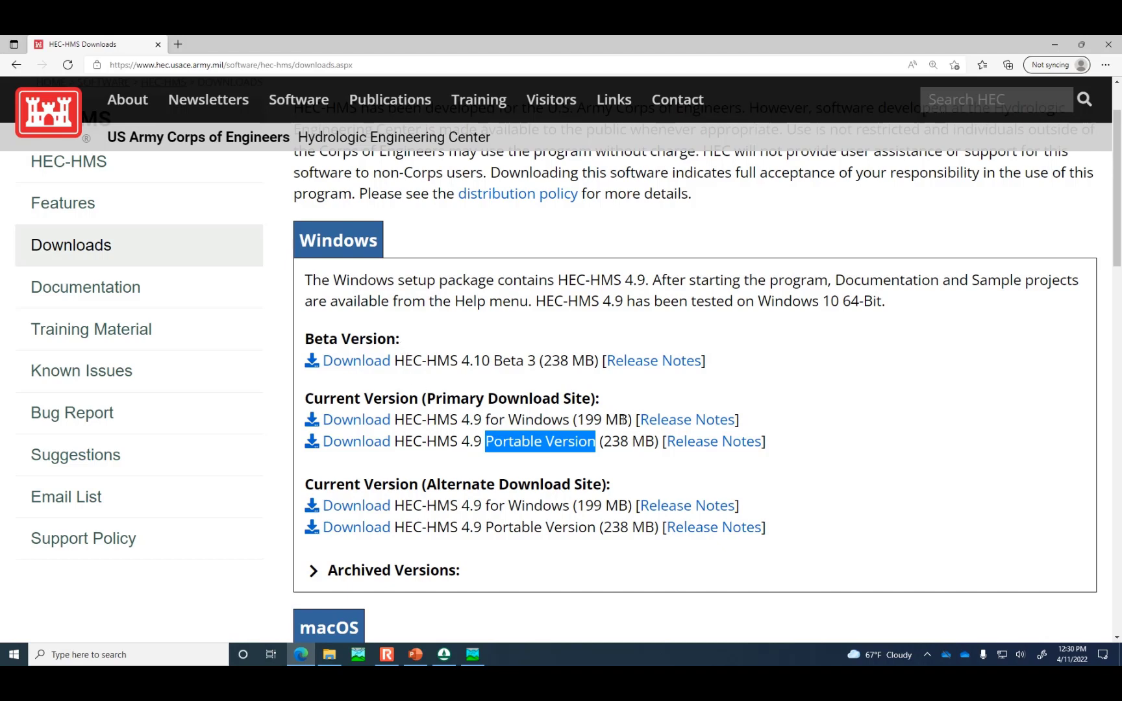
Step: Start opening an existing project in HEC-HMS after glancing at the exported files
left_click(473, 655)
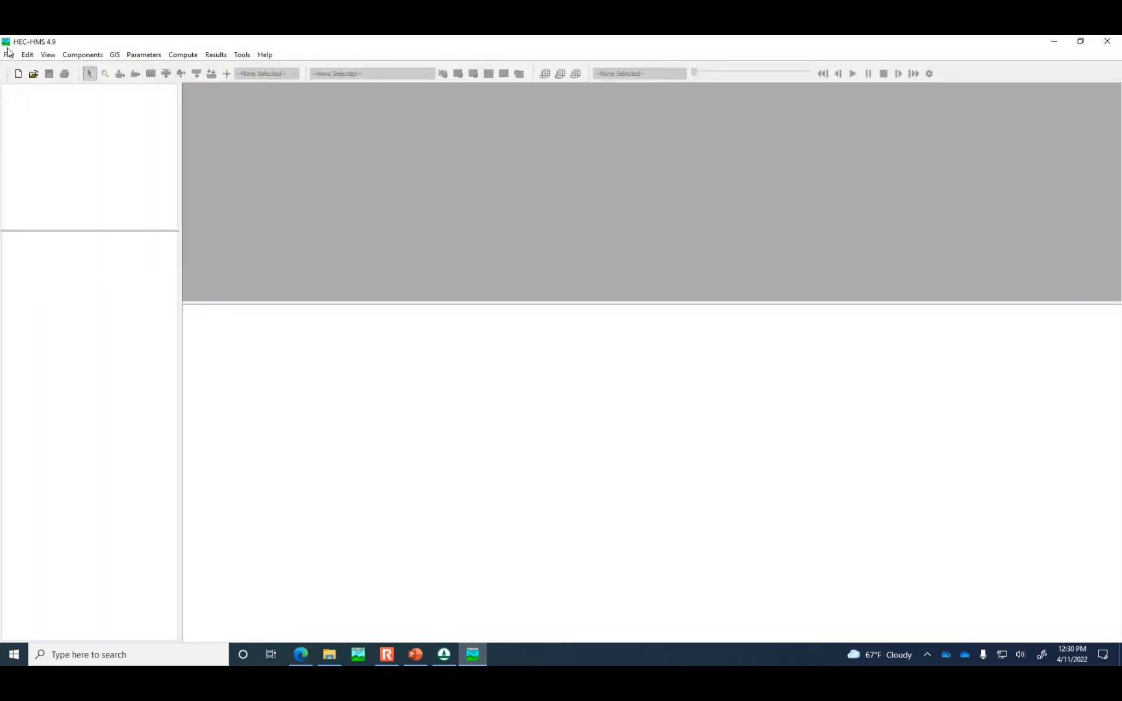
left_click(34, 74)
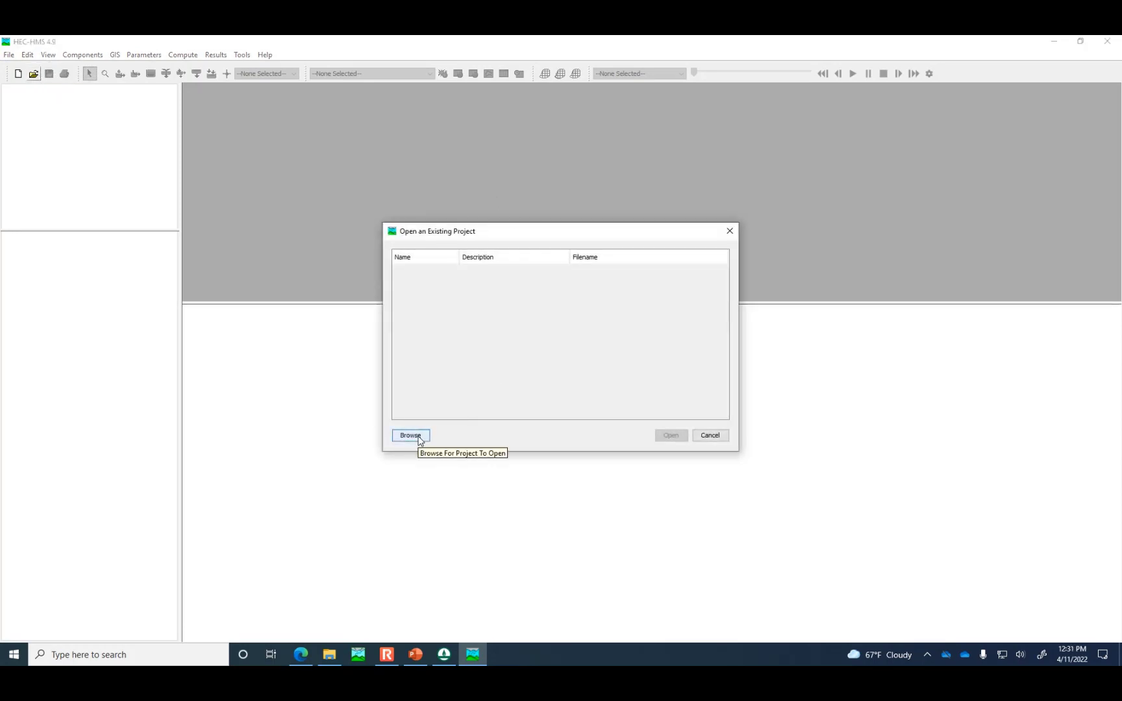
left_click(329, 654)
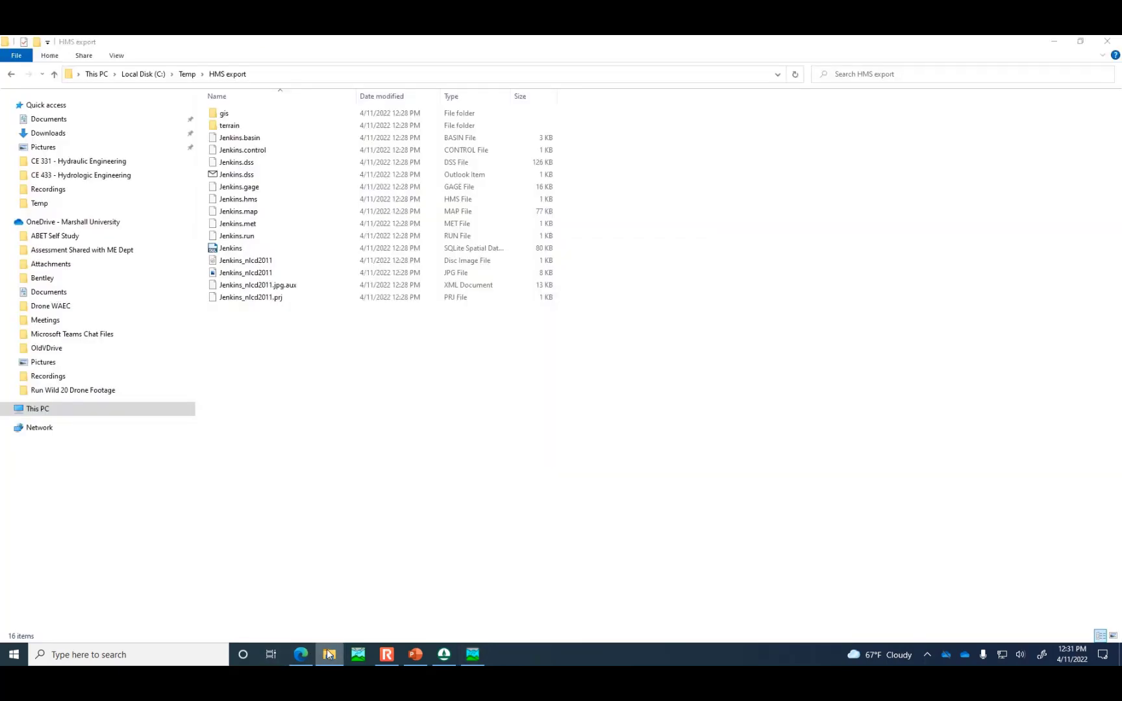
left_click(329, 654)
Step: Open Jenkins.hms from C:\Temp\HMS export, converting it from 4.4.1 to version 4.9
left_click(411, 435)
left_click(421, 393)
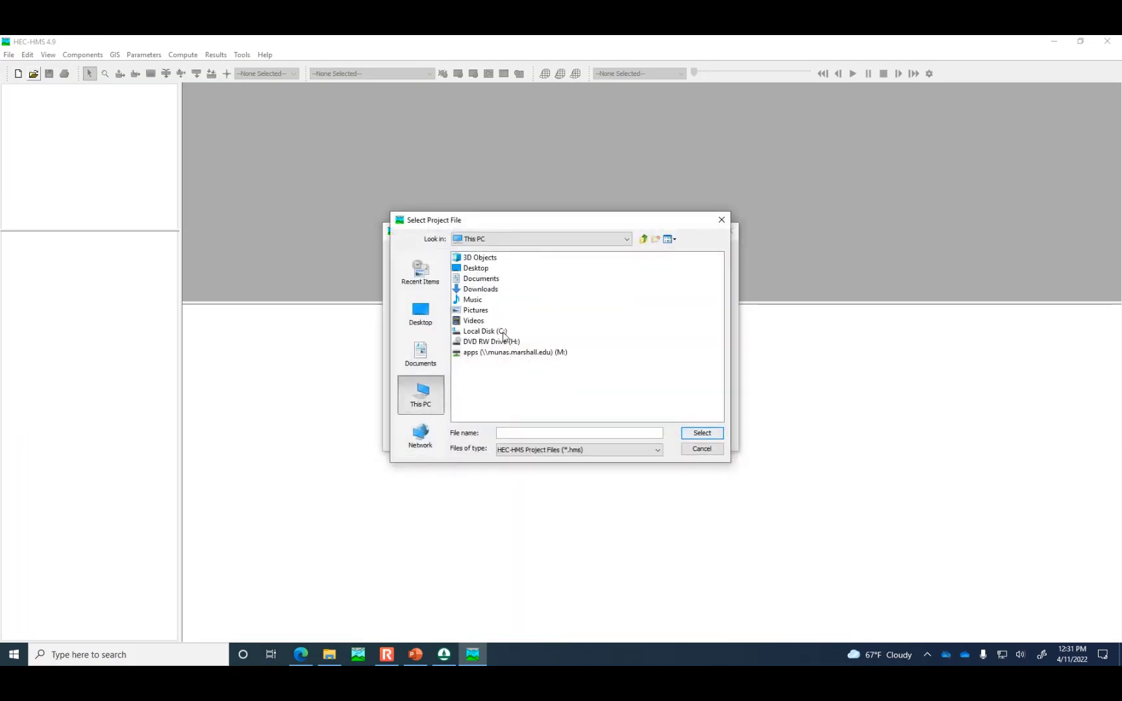
double_click(503, 332)
left_click(480, 342)
double_click(481, 343)
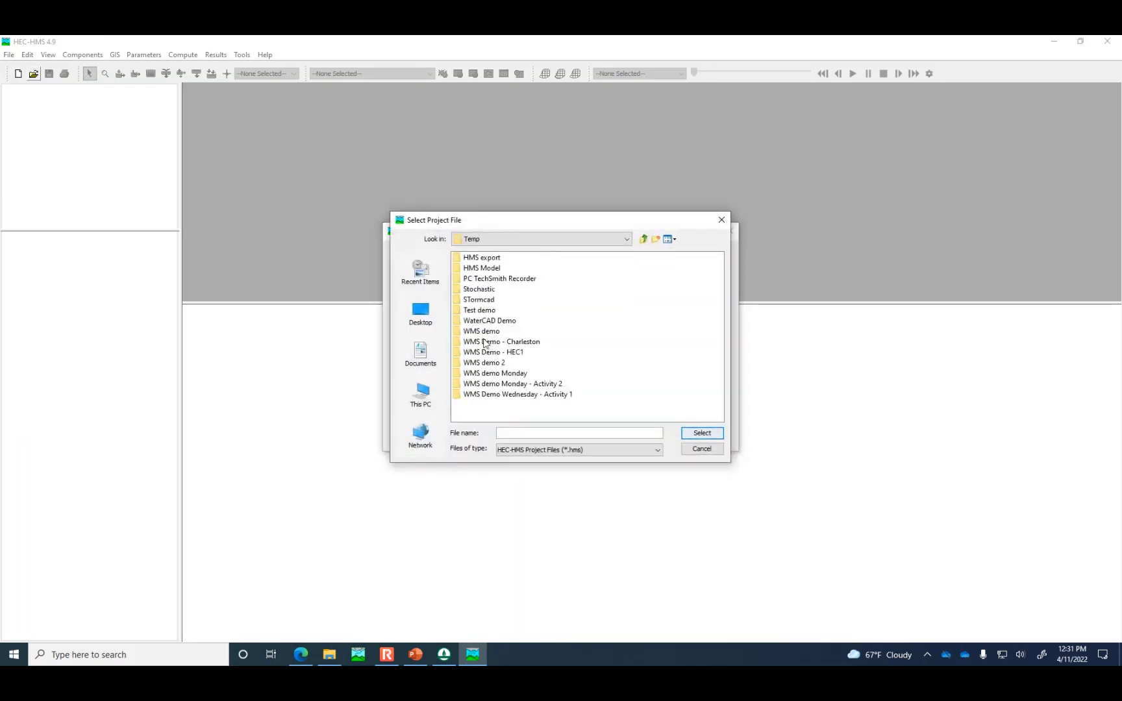
double_click(475, 259)
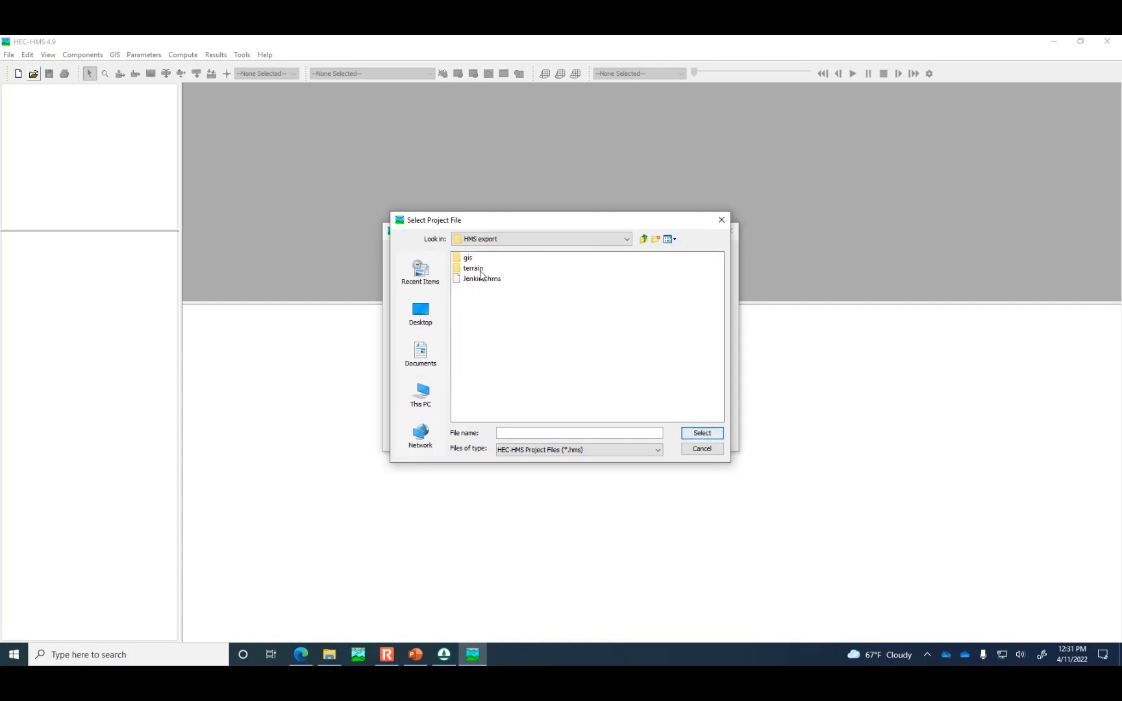
left_click(481, 280)
left_click(703, 434)
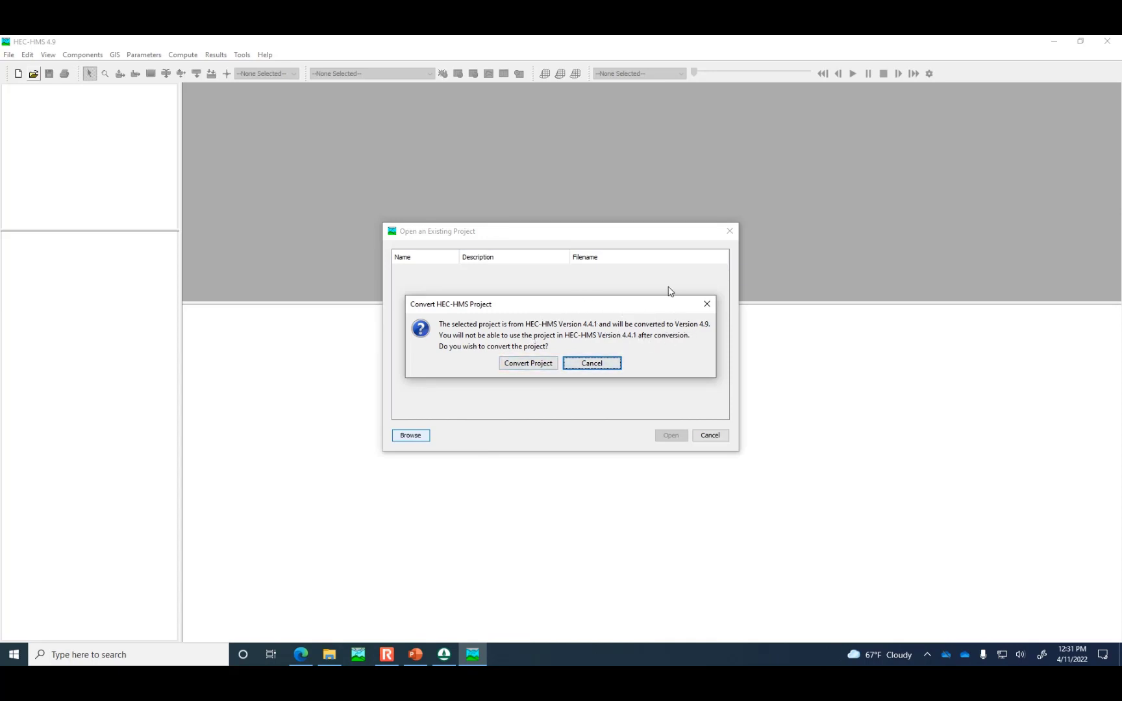
left_click(526, 365)
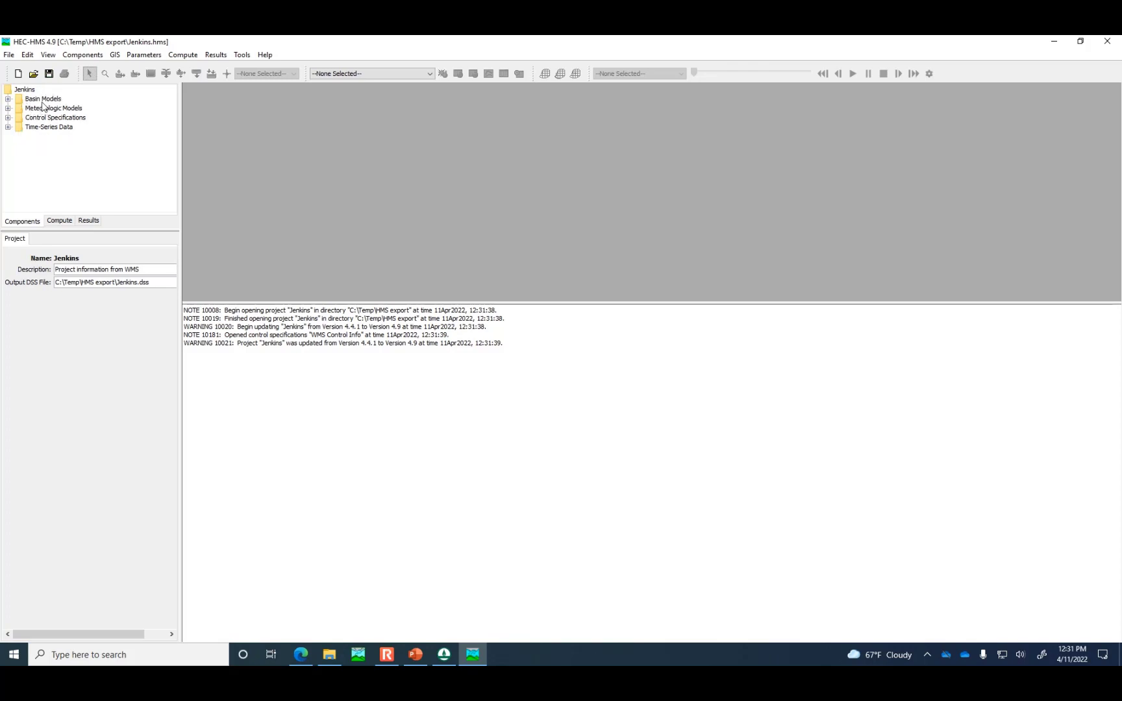
left_click(39, 101)
Step: Open the WMS Watershed basin map and resize window and message log to enlarge it
left_click(7, 98)
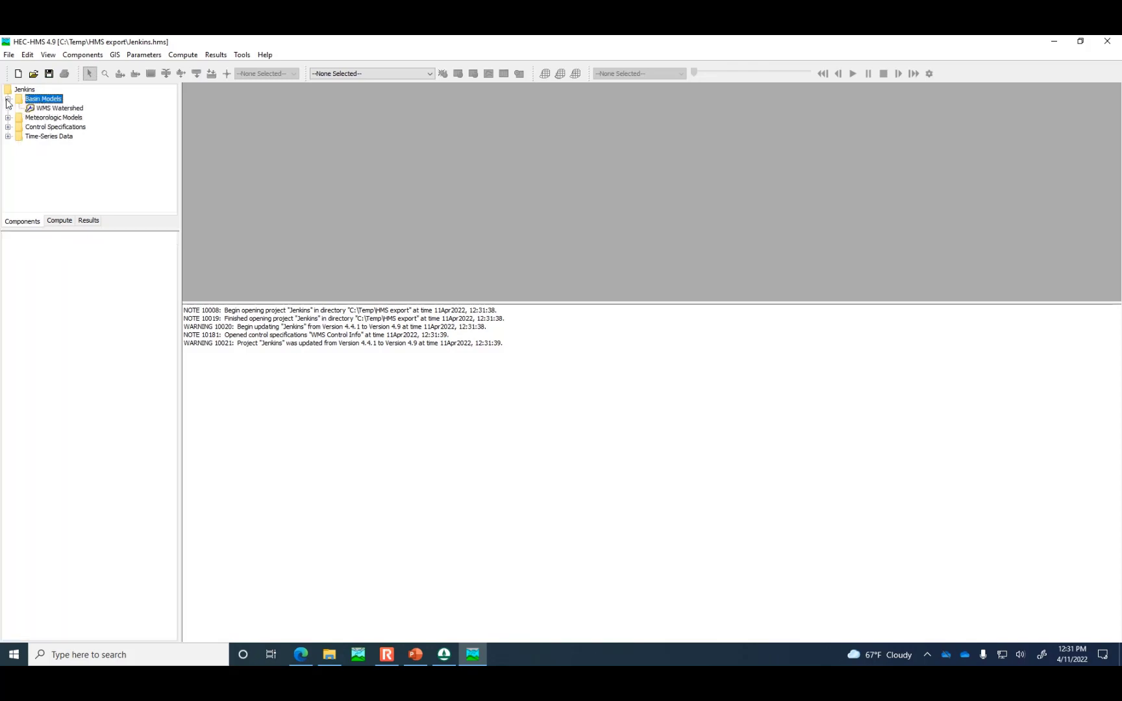
double_click(53, 109)
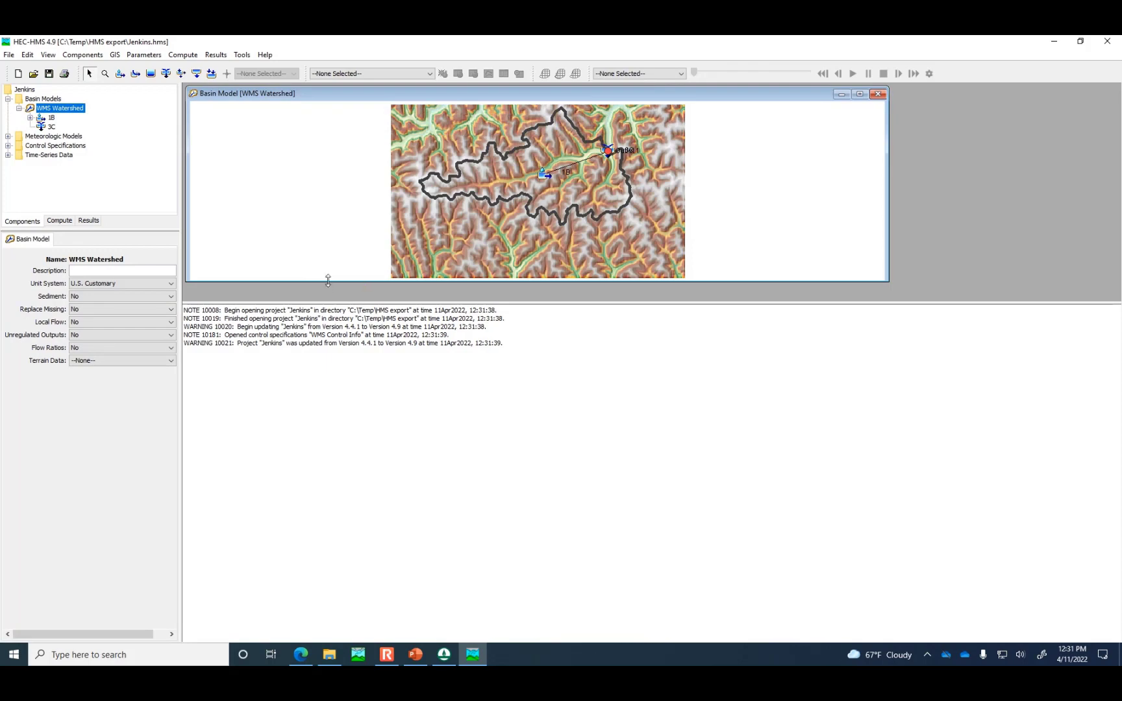
left_click_drag(328, 280, 328, 291)
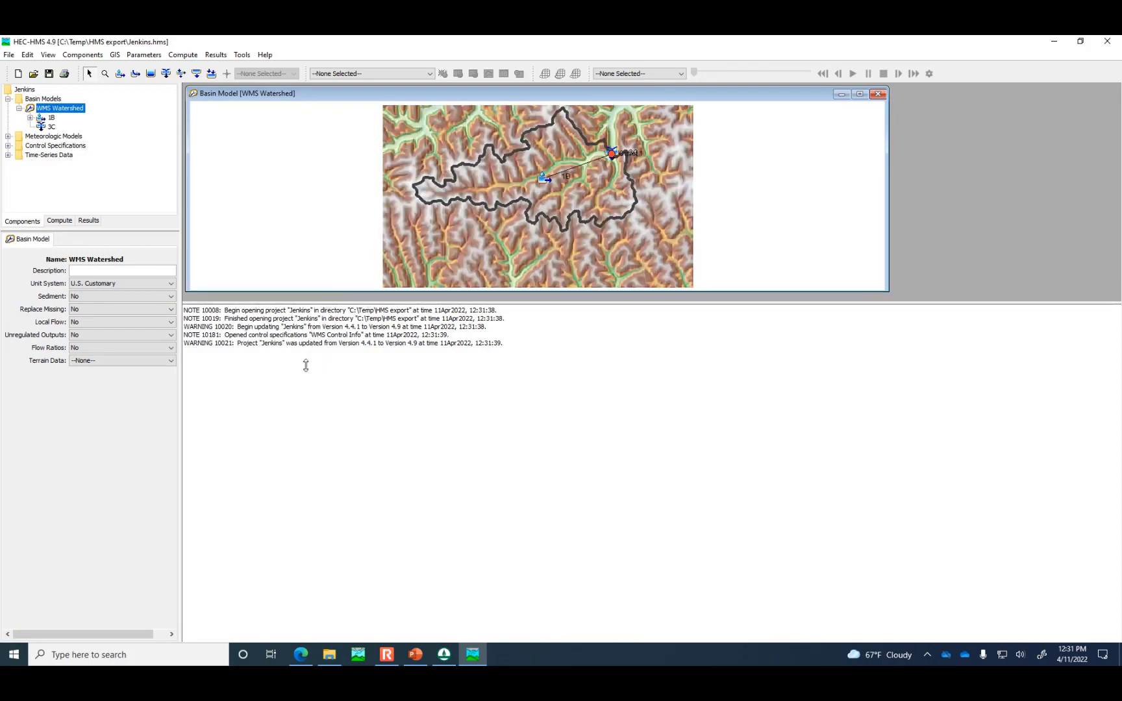
left_click_drag(305, 365, 305, 414)
left_click_drag(329, 293, 318, 407)
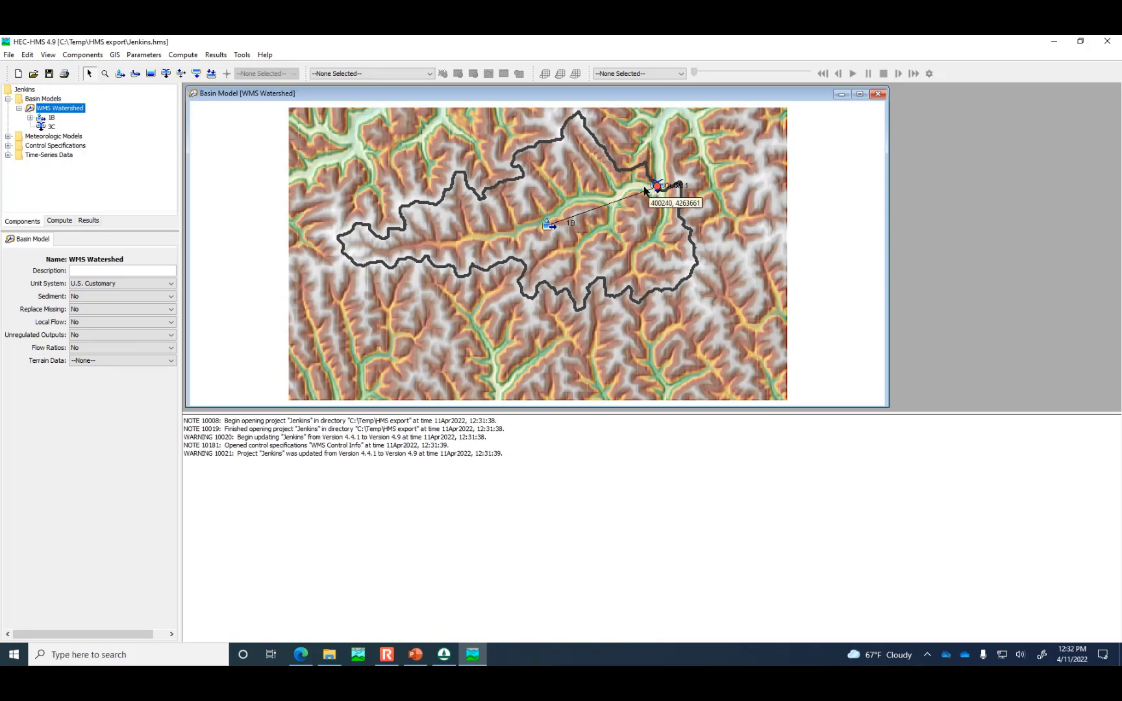
left_click(444, 655)
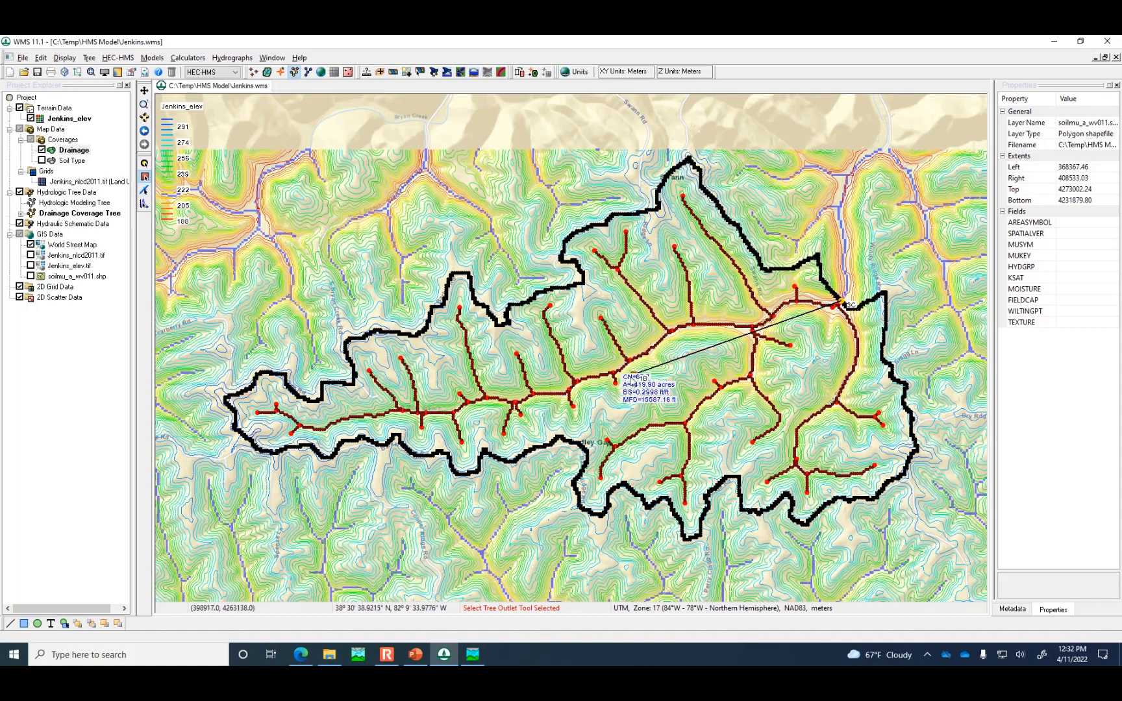
left_click_drag(633, 375, 666, 364)
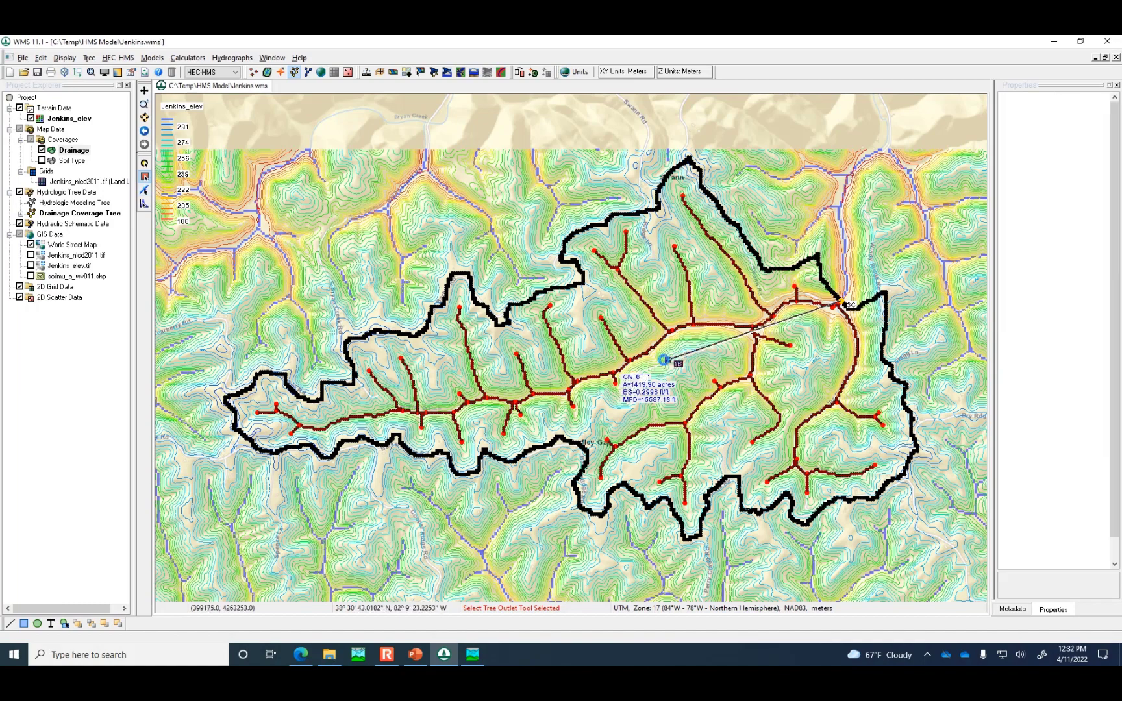
left_click(663, 359)
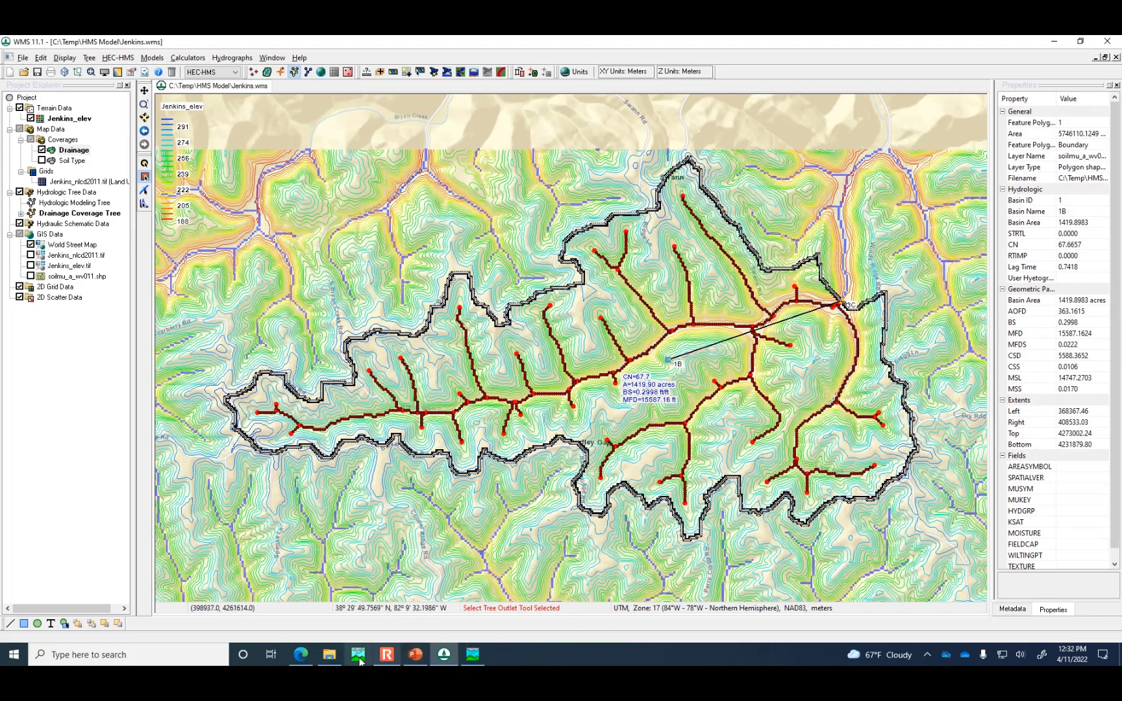
left_click(472, 654)
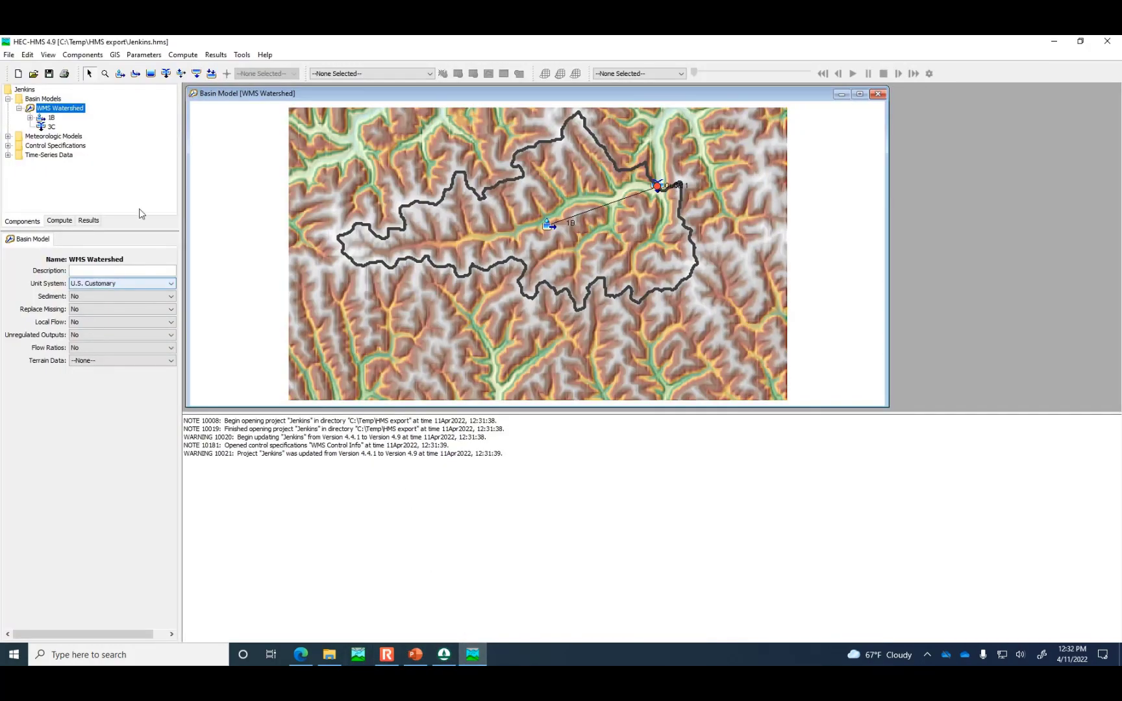
Step: Check the WMS Meteorologic Data 3.60-inch TYPEII-24HOUR hyetograph, then select subbasin 1B
left_click(8, 136)
double_click(53, 147)
left_click(57, 156)
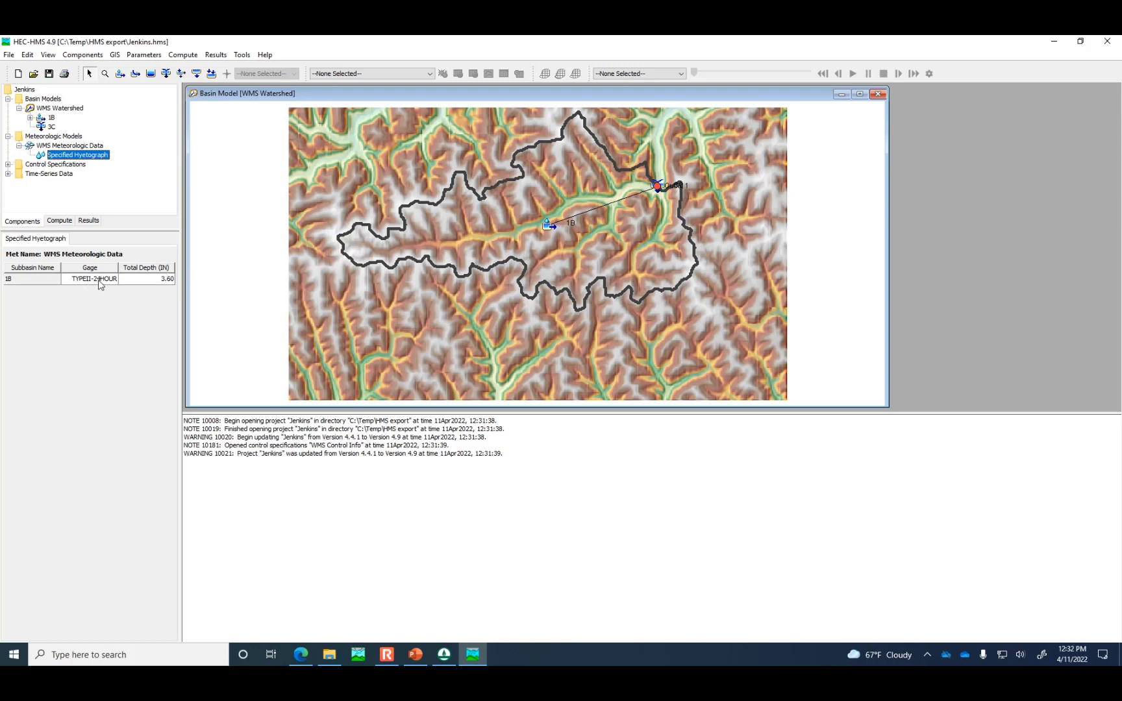
left_click(51, 117)
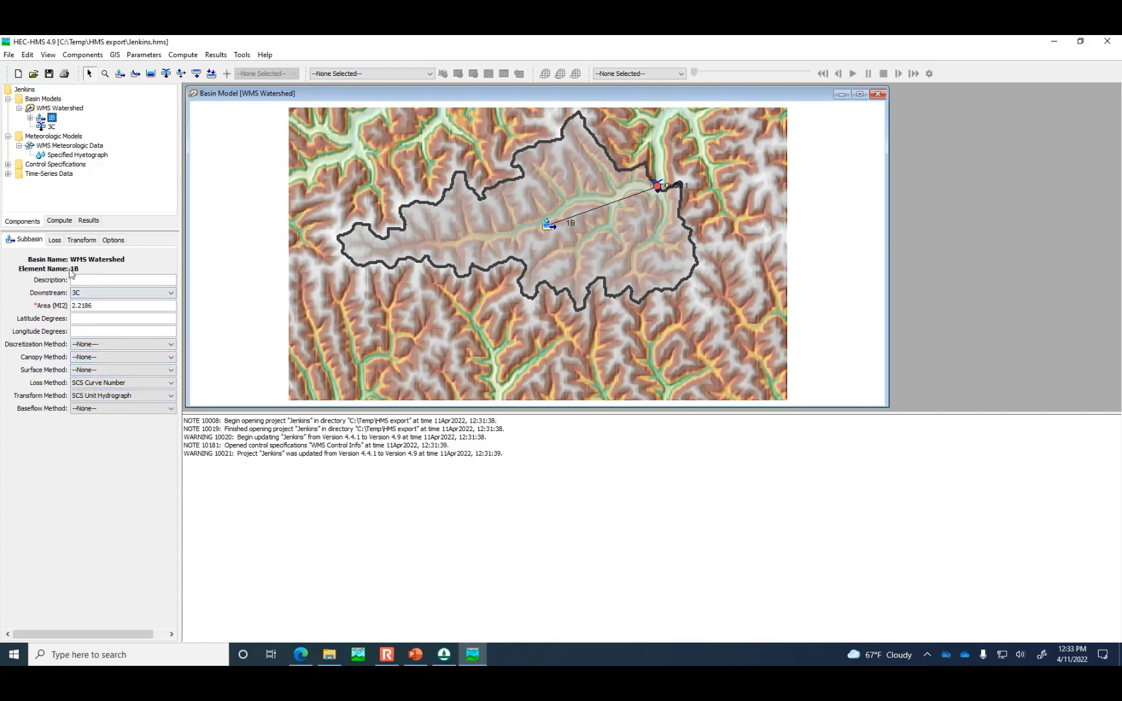
Step: Inspect subbasin 1B's loss (CN 67.67, 0% impervious) and transform (44.5080-minute lag) settings
left_click(54, 240)
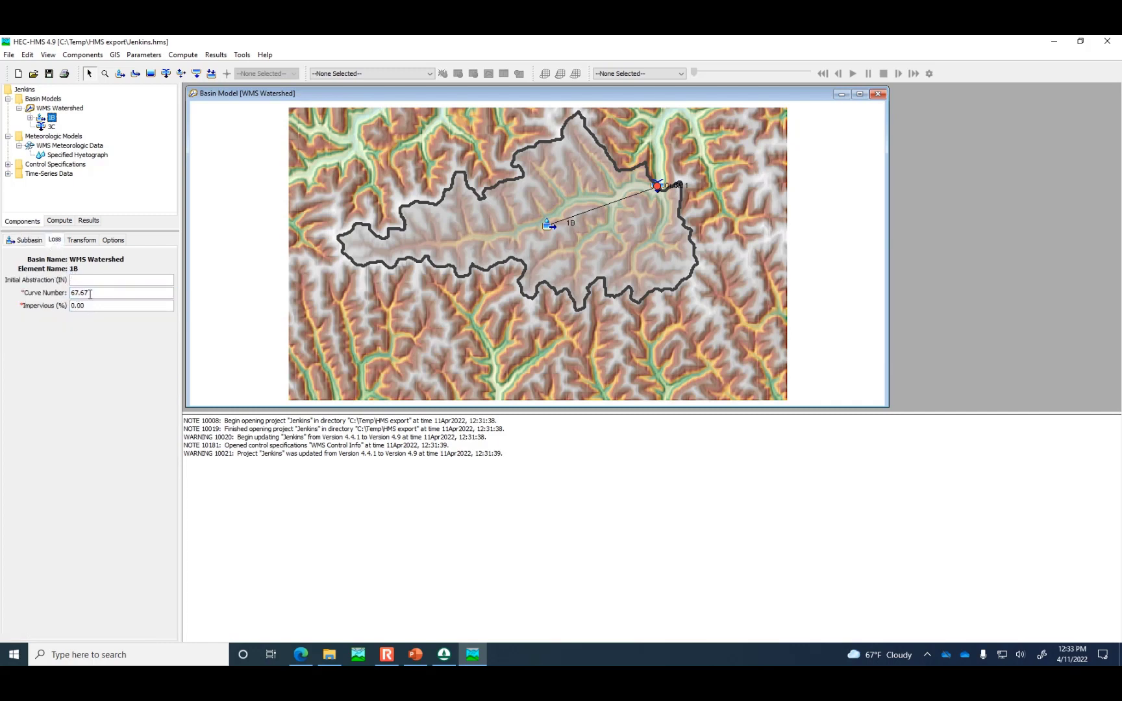
left_click(80, 242)
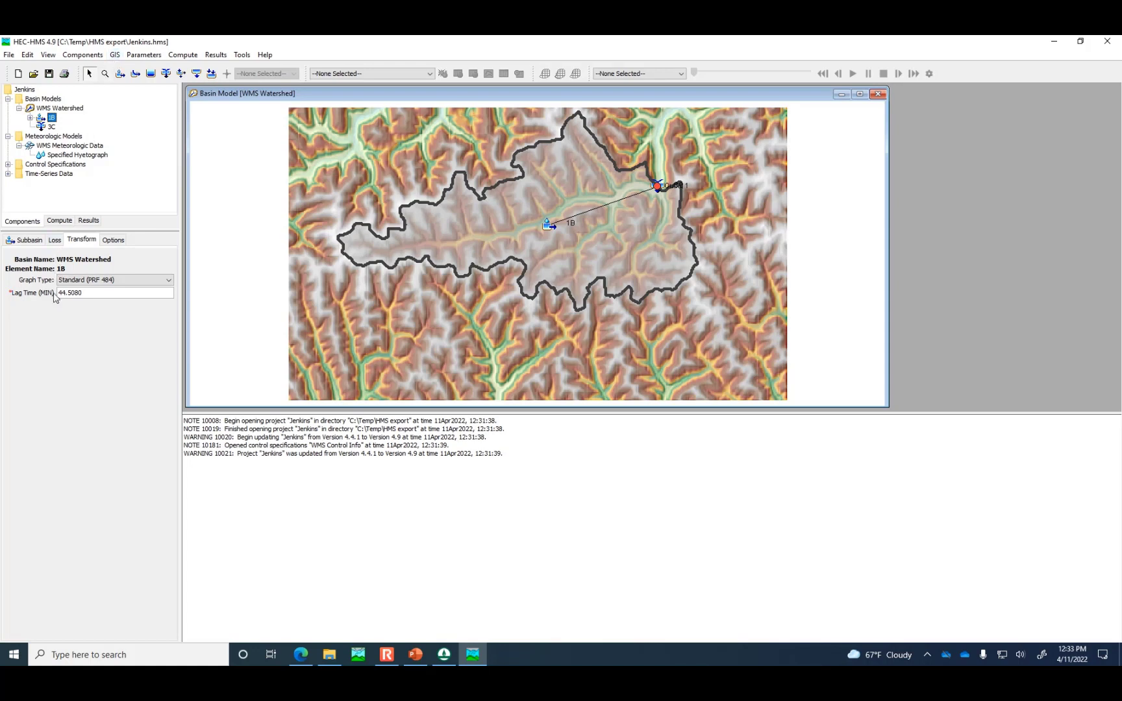
left_click(55, 241)
left_click(37, 241)
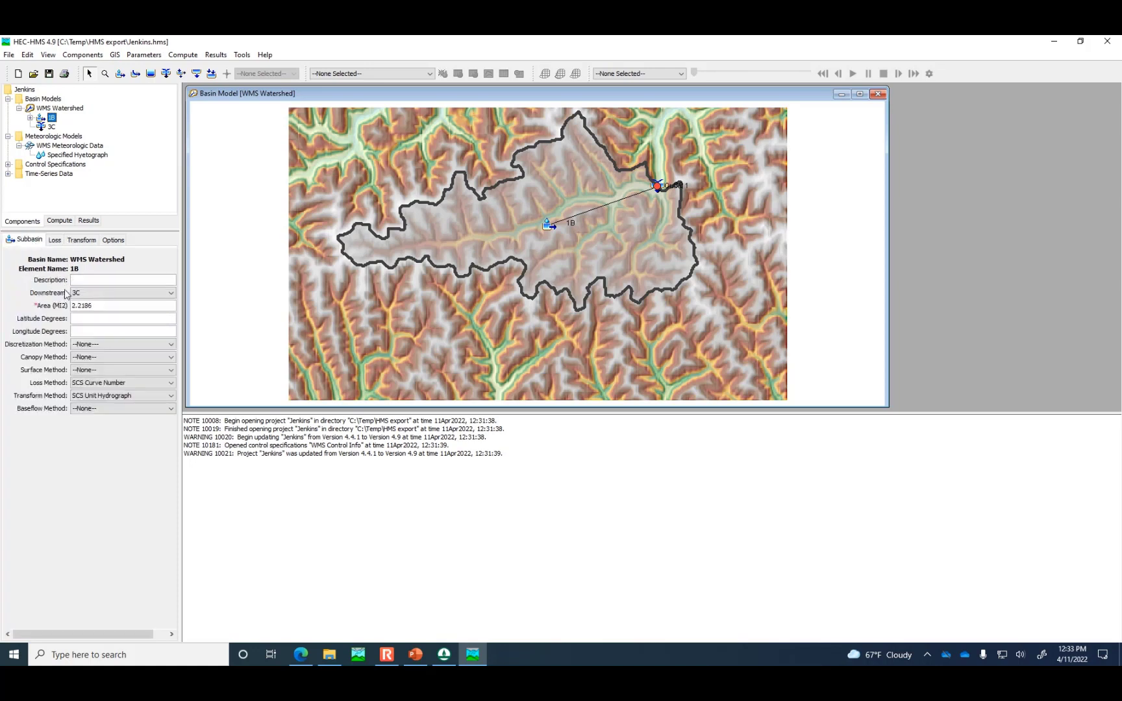
left_click(56, 242)
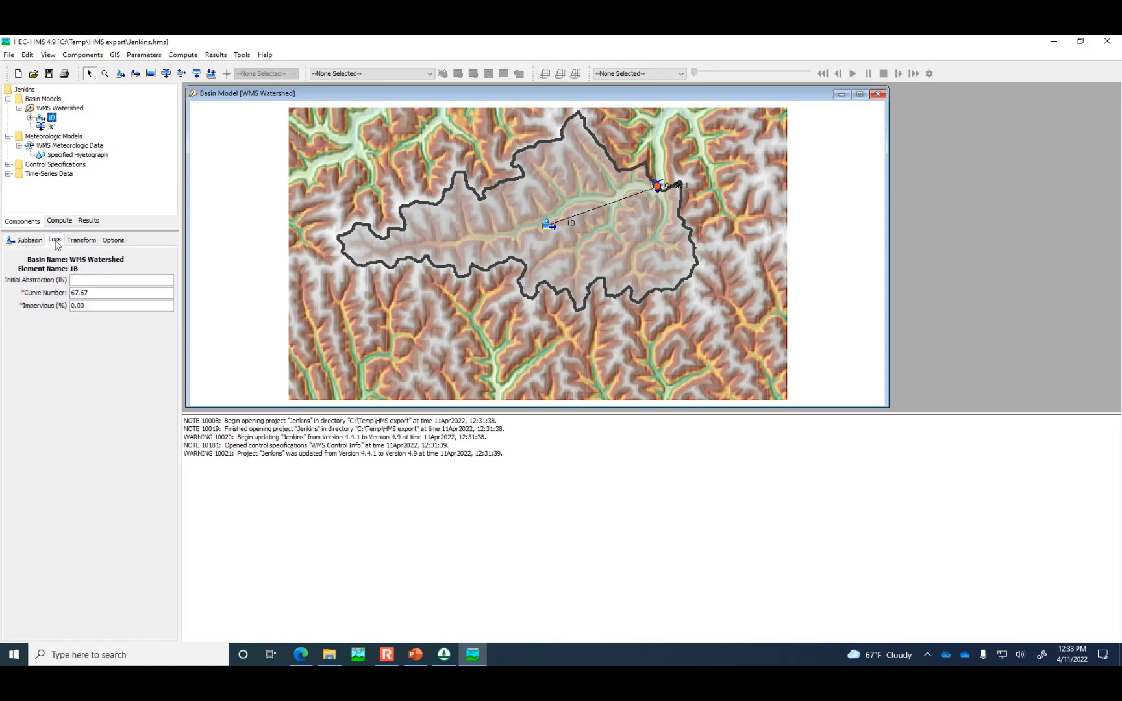
Step: Confirm WMS Control Info runs 11Apr2022 12:15 to 12Apr2022 12:15 at 15-minute steps, then browse Precipitation Gages
left_click(8, 164)
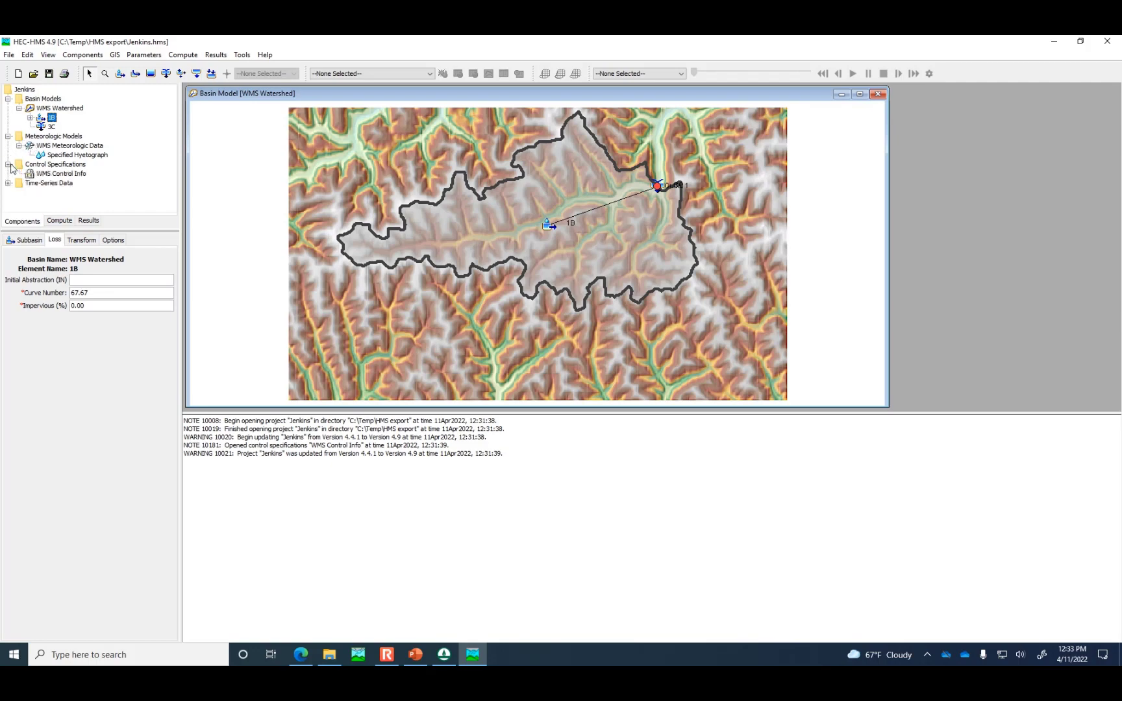
left_click(55, 176)
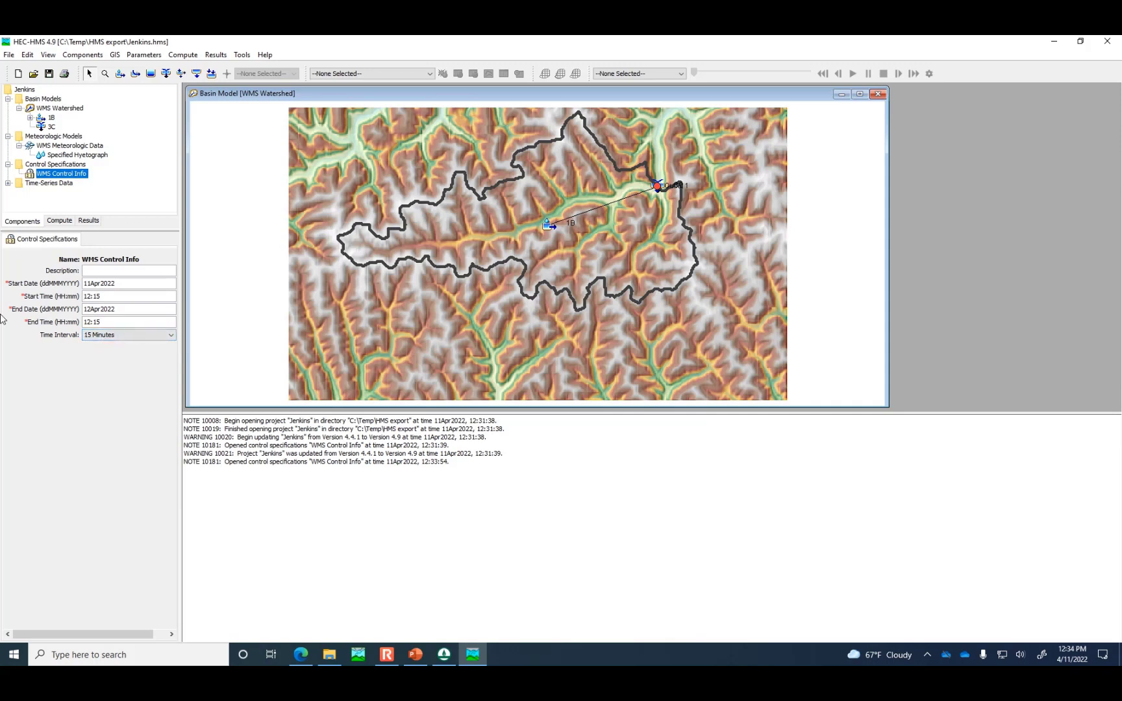
left_click(8, 183)
left_click(20, 192)
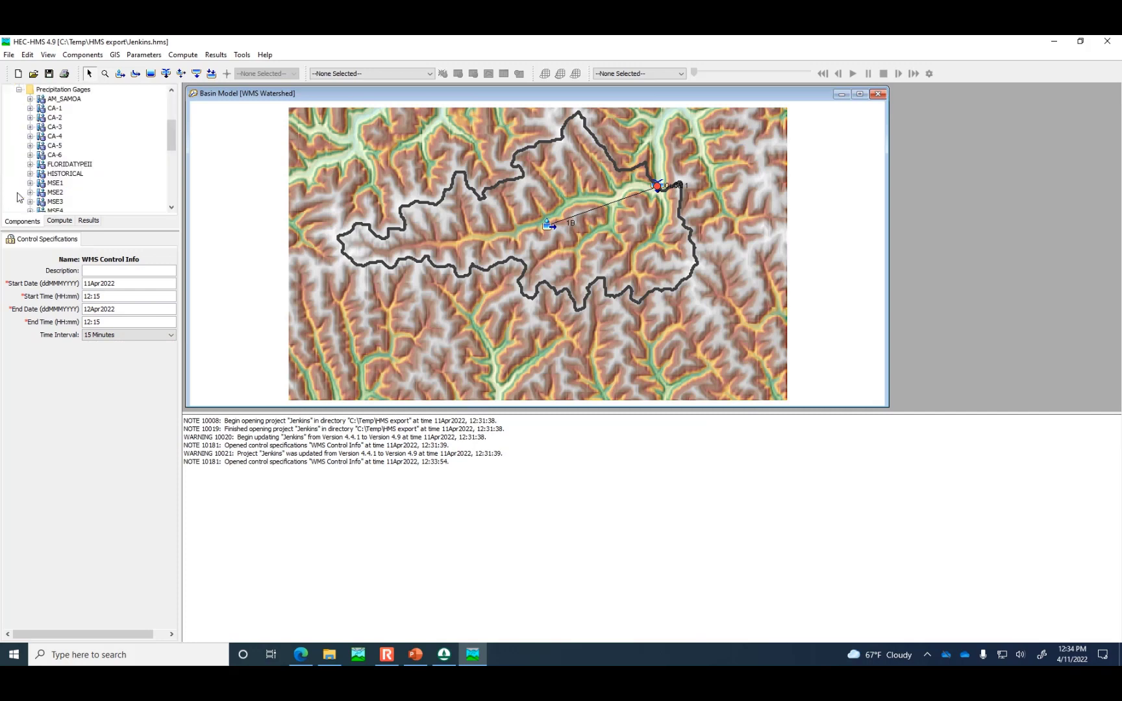
left_click(19, 89)
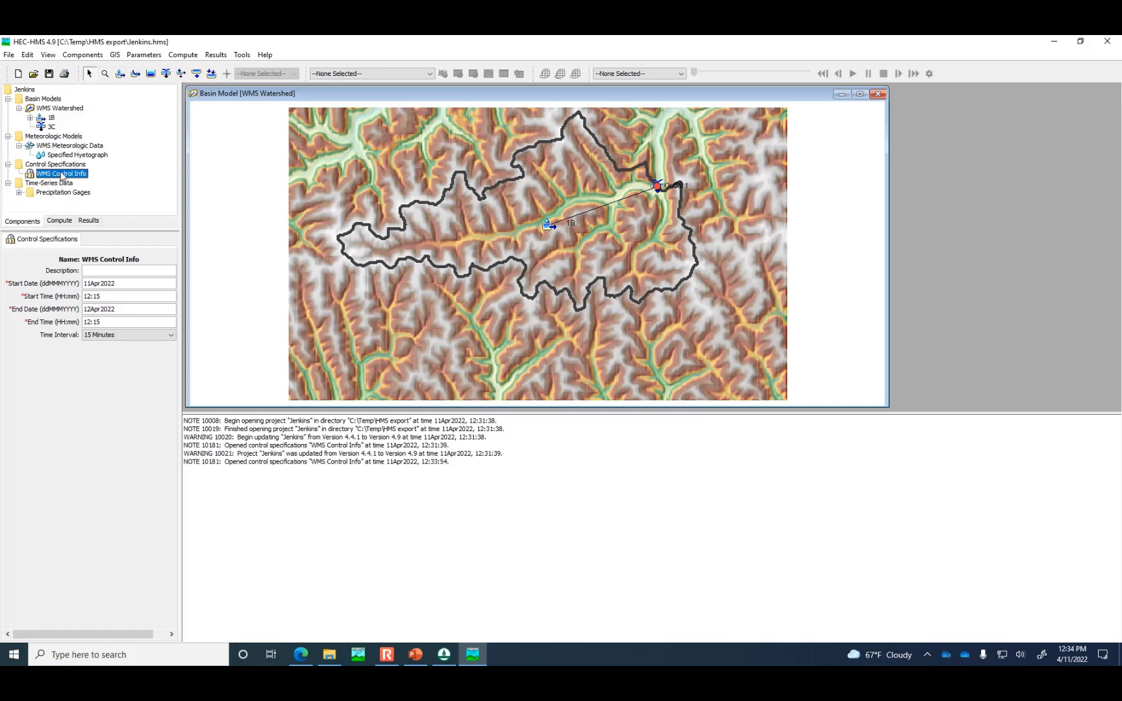
Step: Compute Jenkins simulation Run 1 and dismiss the Finished notice with its 1B time-interval warning
left_click(60, 221)
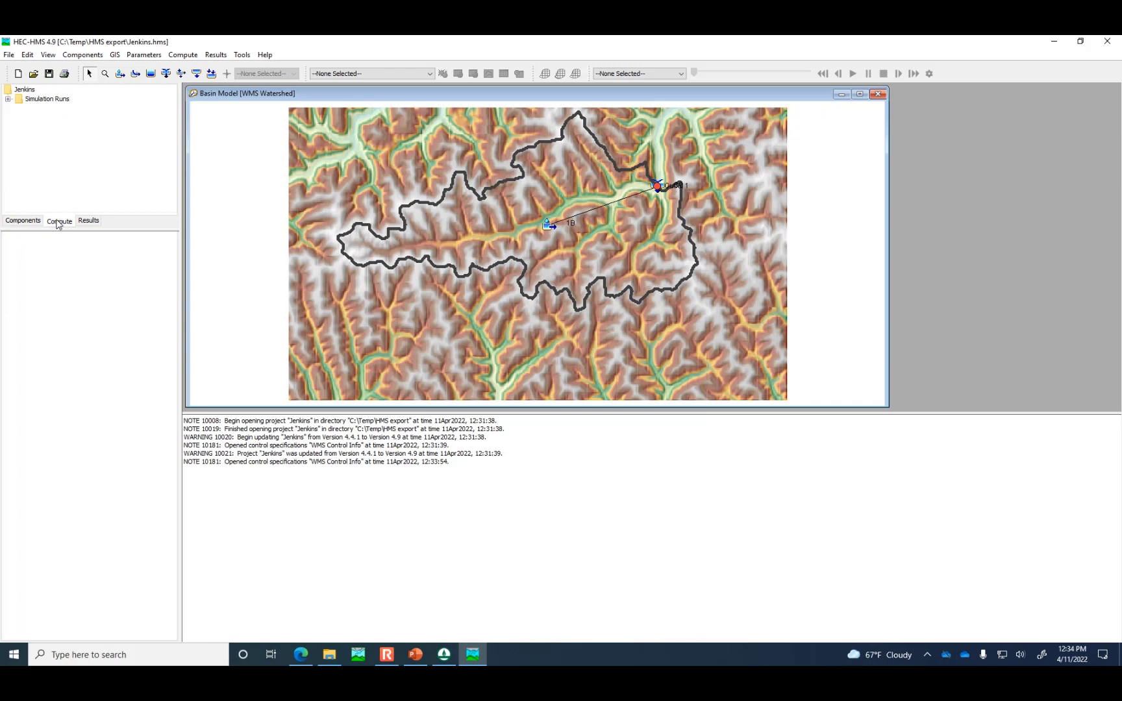
left_click(8, 99)
left_click(44, 108)
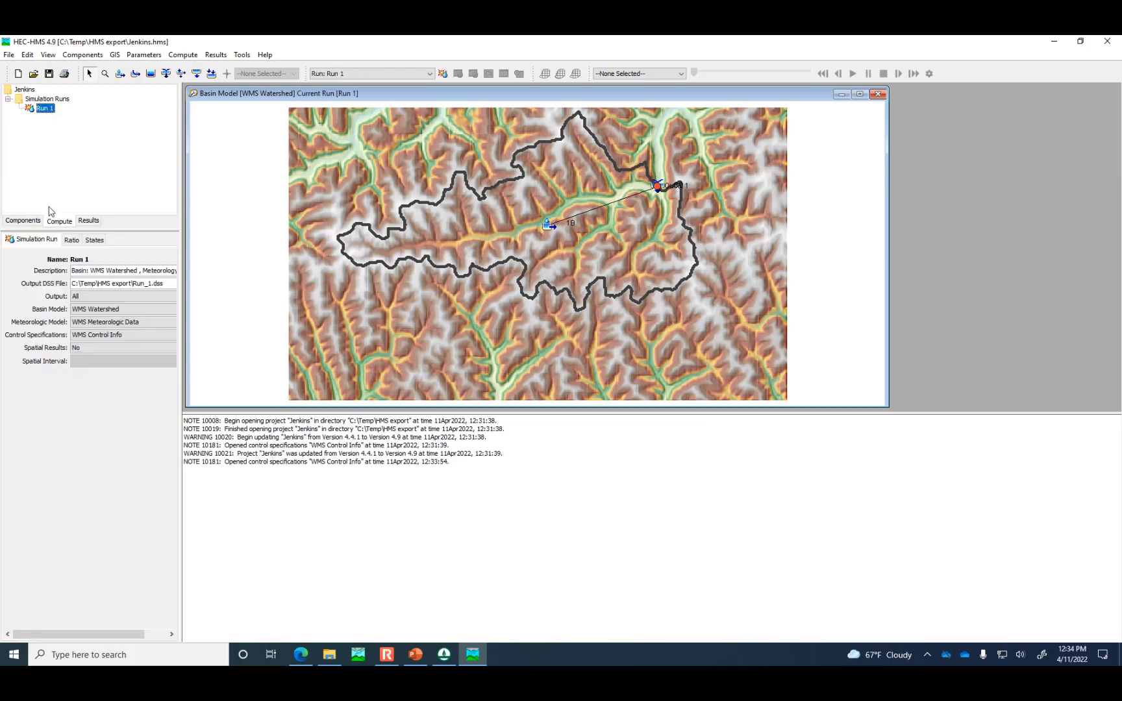
right_click(43, 111)
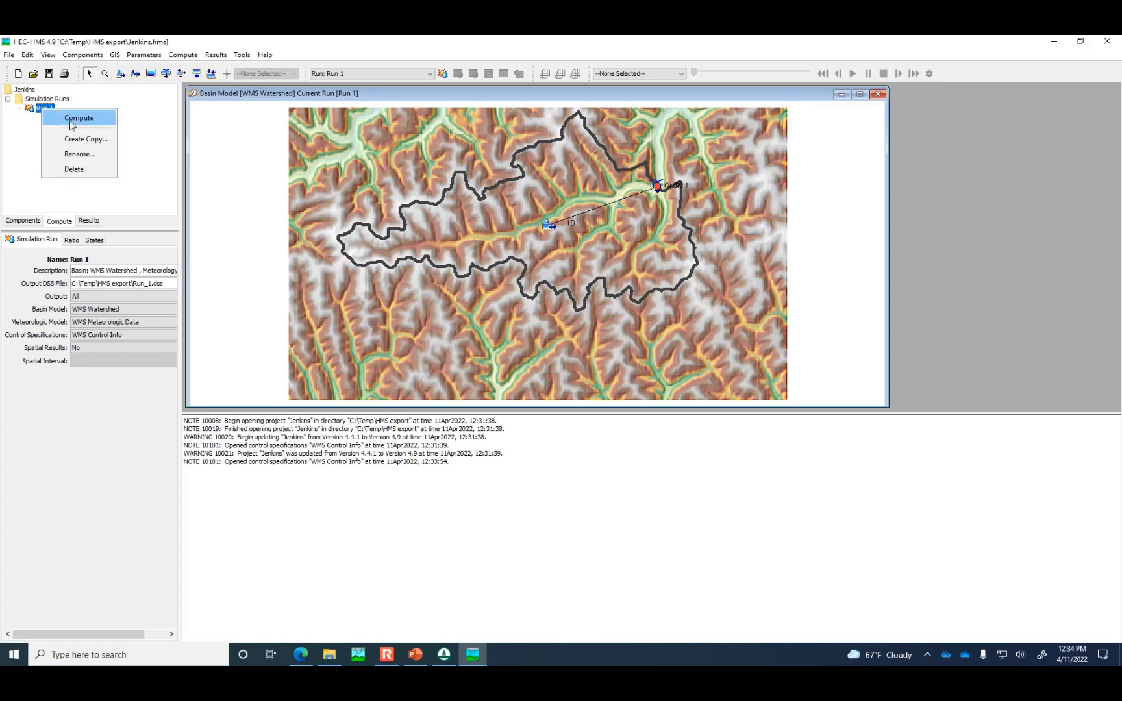
left_click(80, 118)
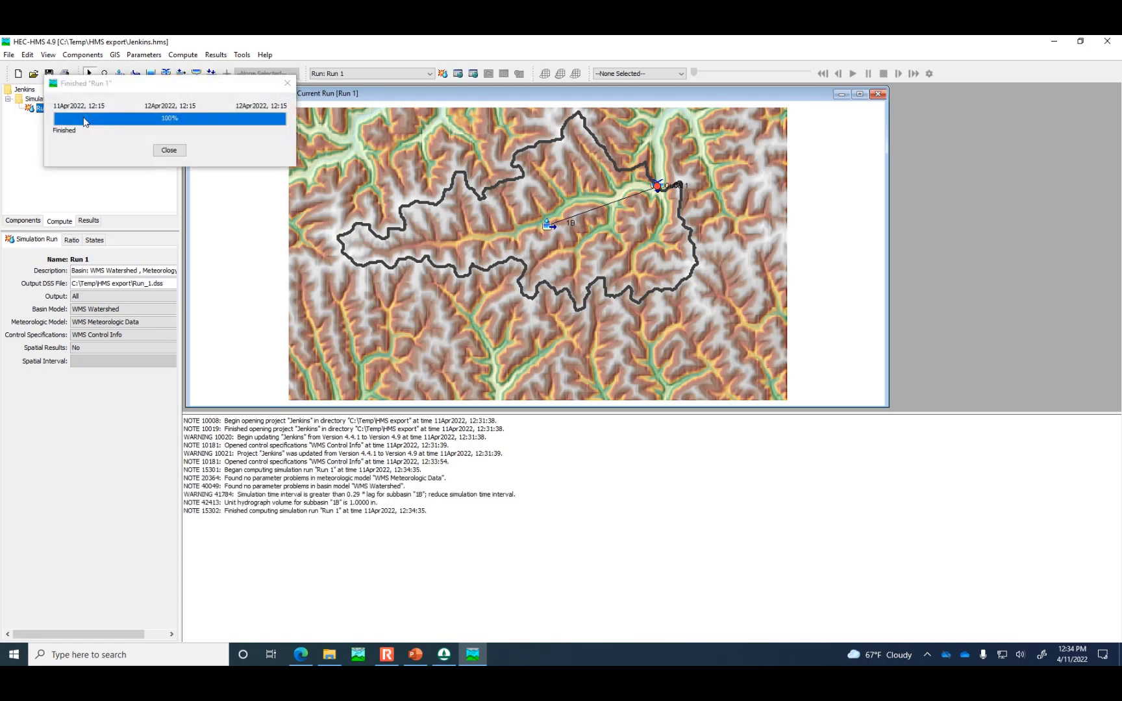
left_click(163, 150)
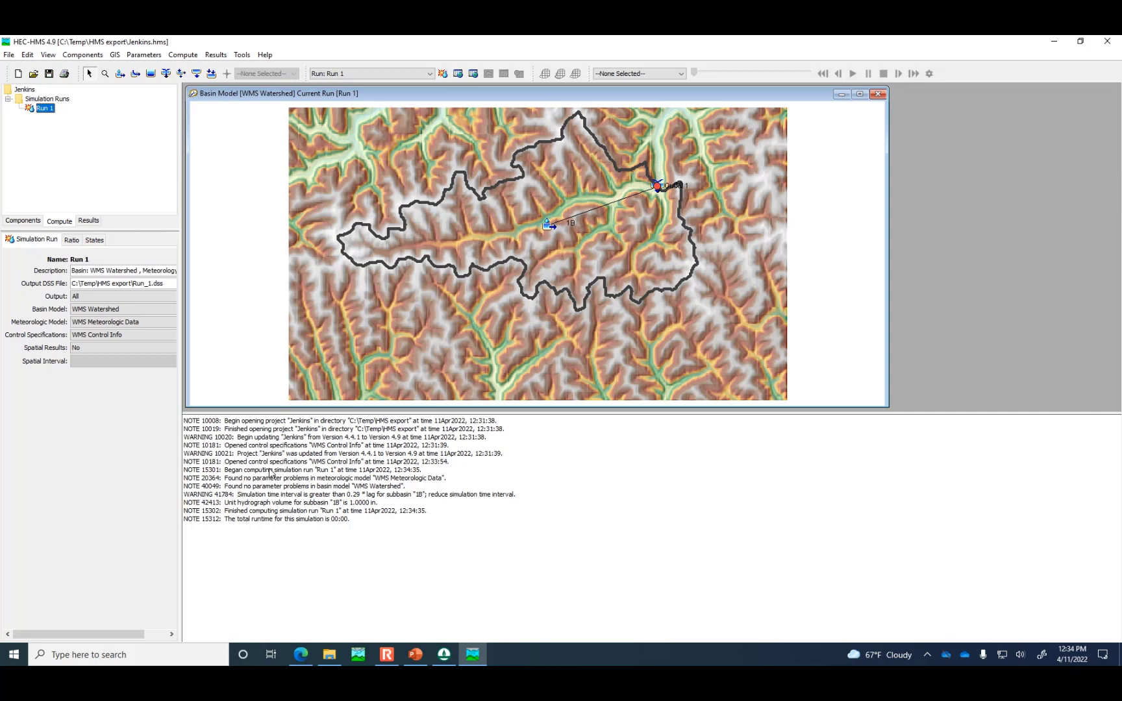
Step: Review Run 1's Global Summary, showing a 502.4 cfs peak at 1B and 3C
left_click(87, 222)
left_click(8, 99)
double_click(44, 109)
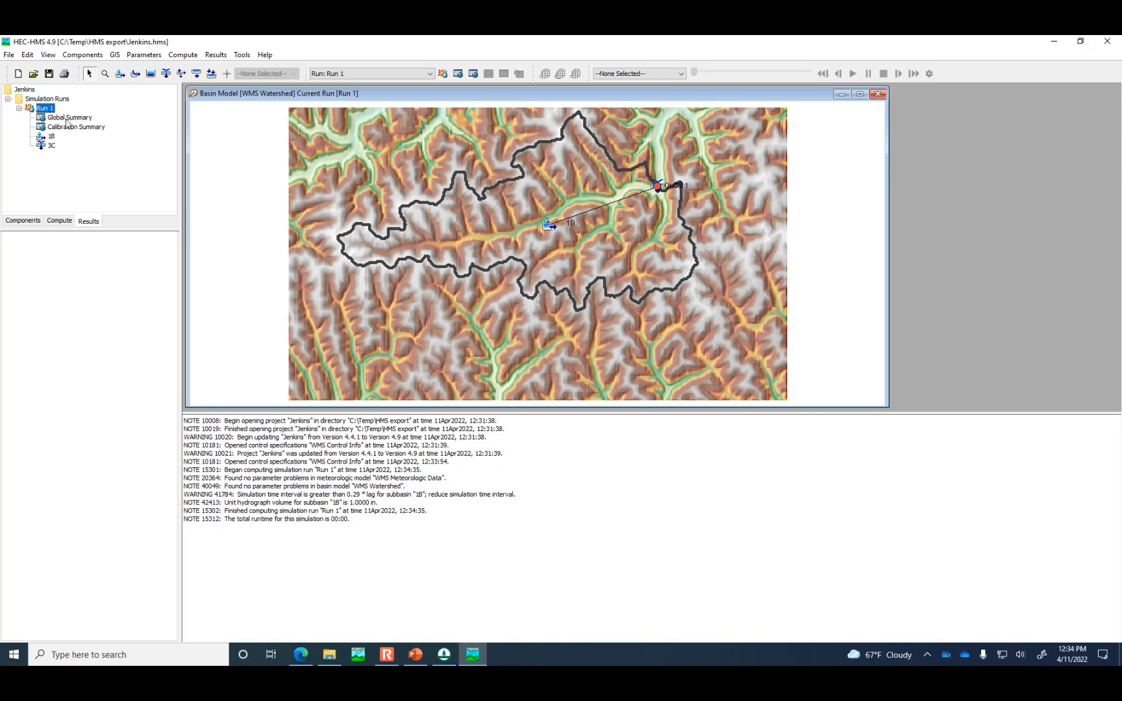
left_click(68, 118)
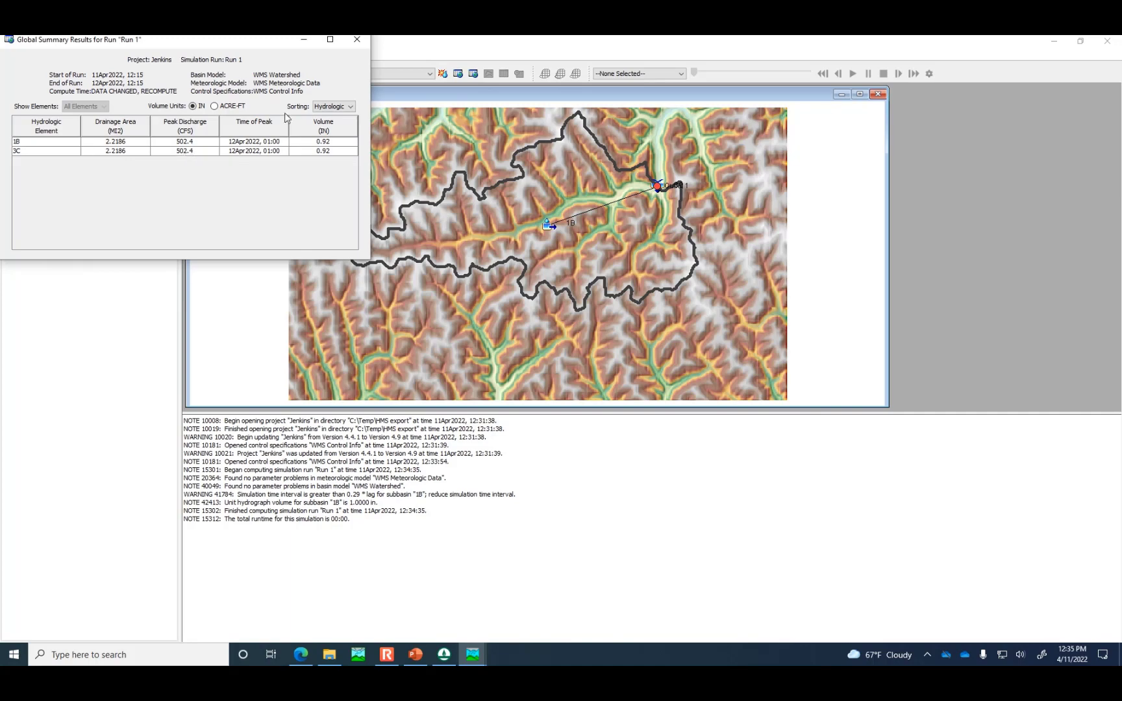
left_click(357, 40)
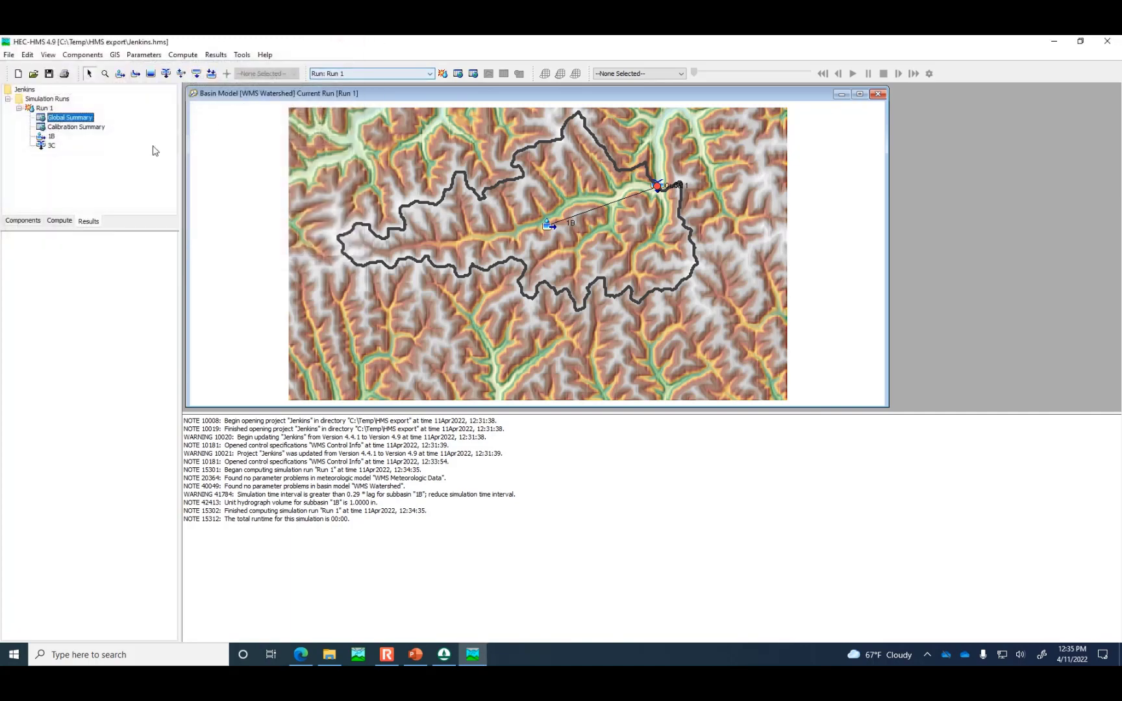
Step: Check Run 1's Calibration Summary, then list subbasin 1B's result items
left_click(65, 127)
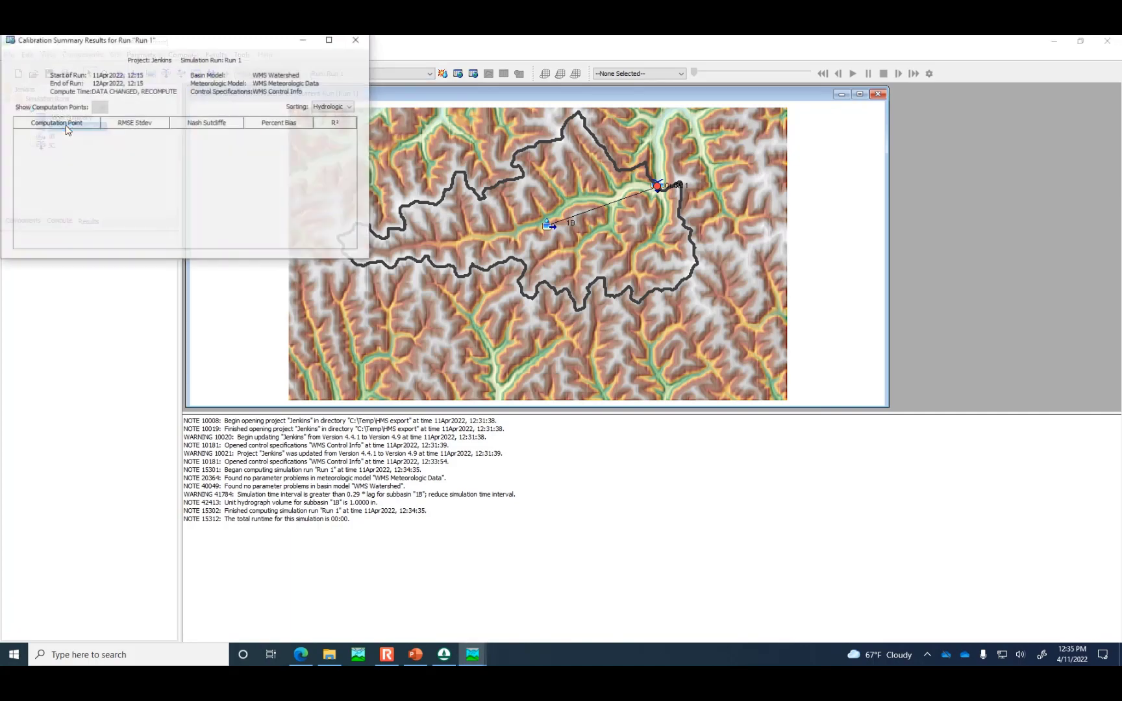
left_click(357, 40)
double_click(52, 138)
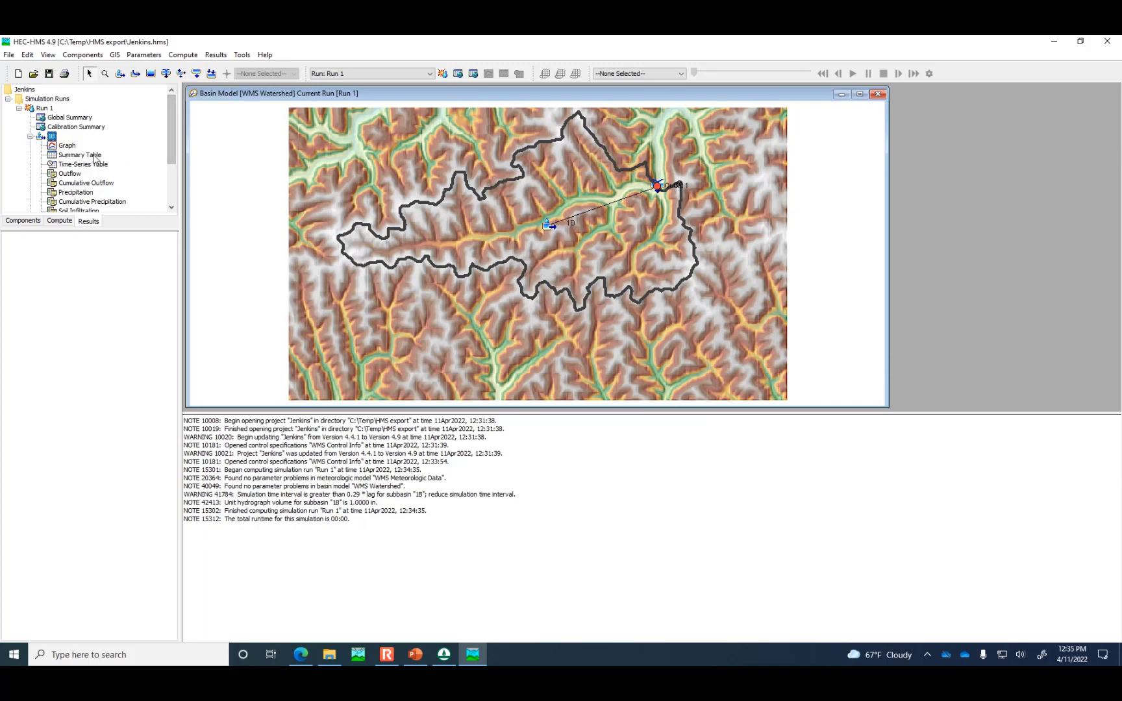
left_click(73, 146)
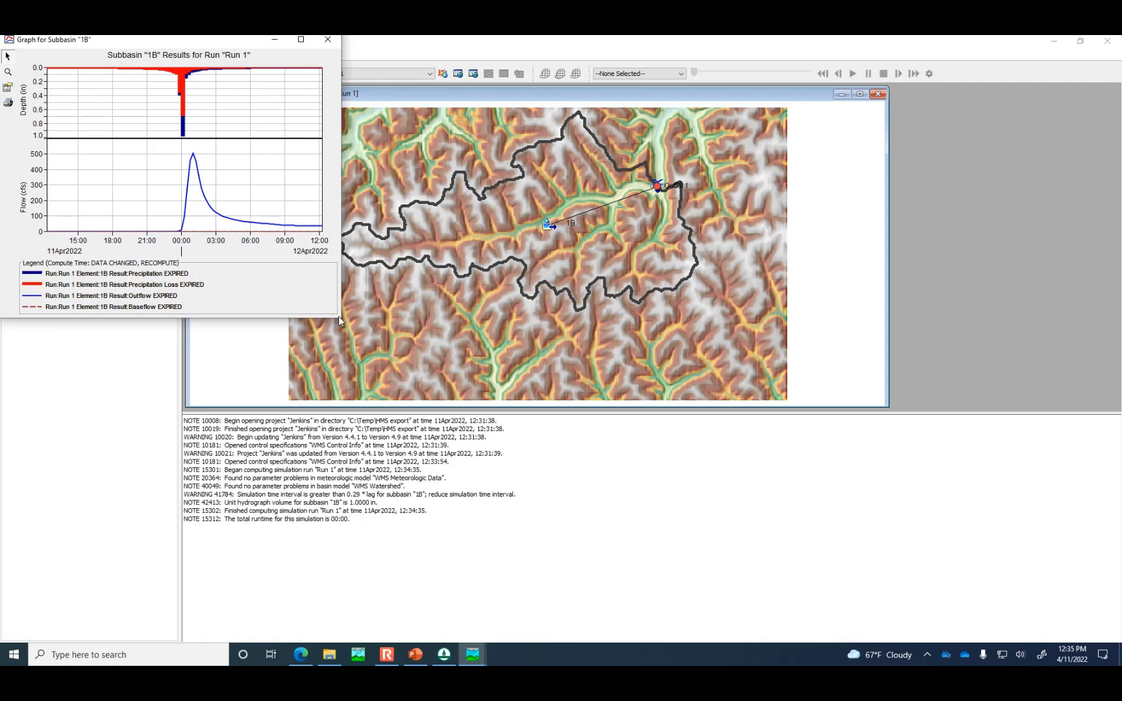
left_click_drag(338, 318, 671, 521)
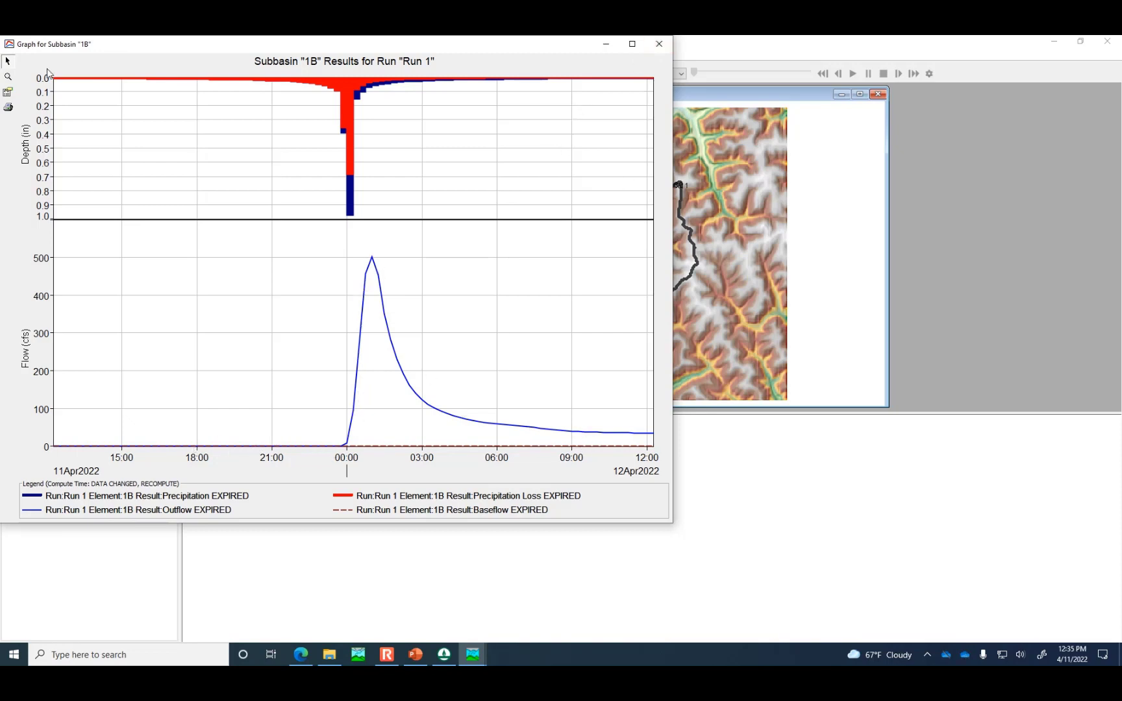
left_click(13, 92)
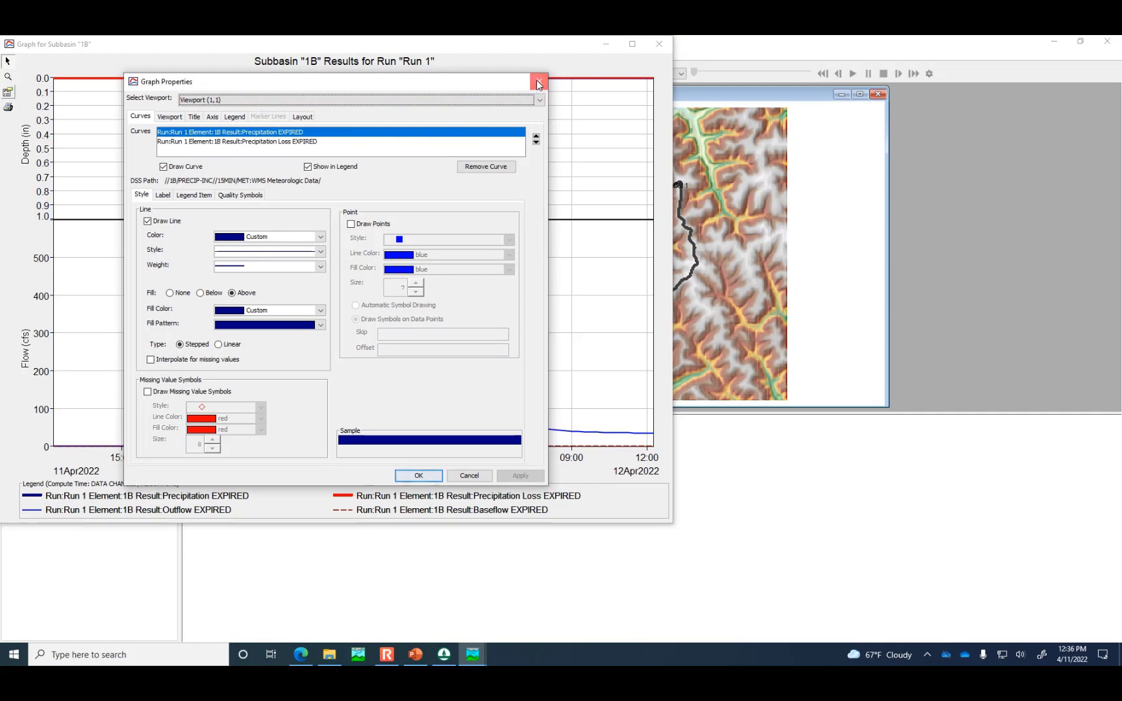
left_click(538, 82)
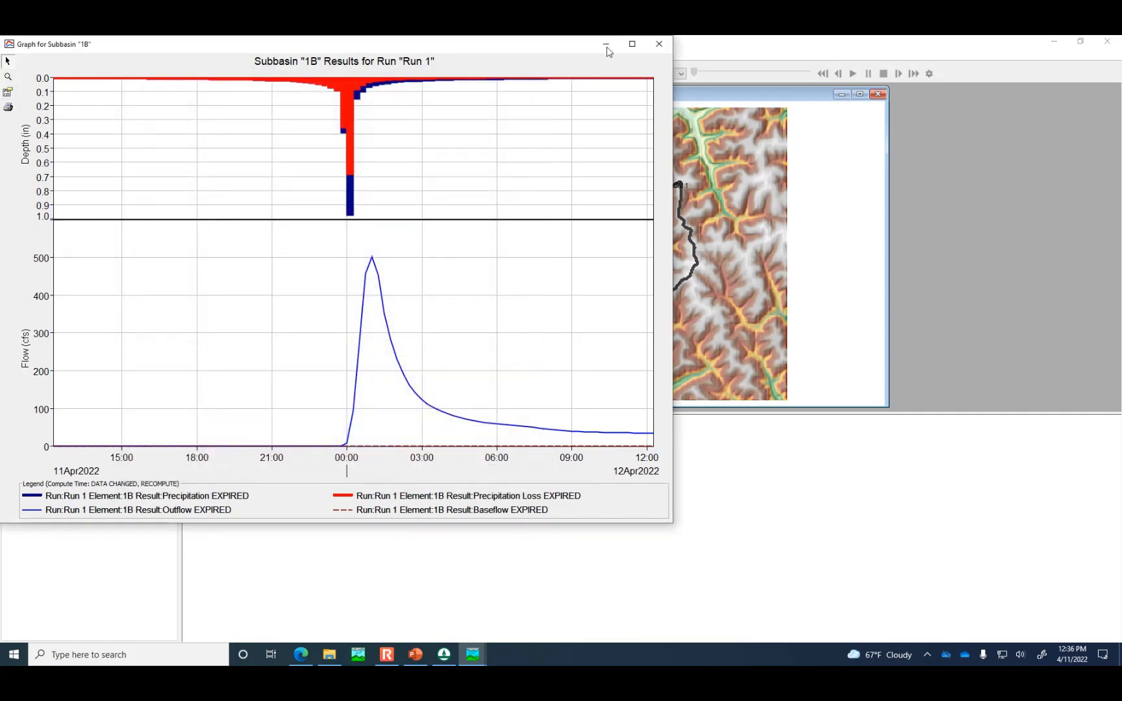
left_click(658, 44)
left_click(81, 155)
Step: Look through subbasin 1B's time-series results table, then close it
left_click(301, 42)
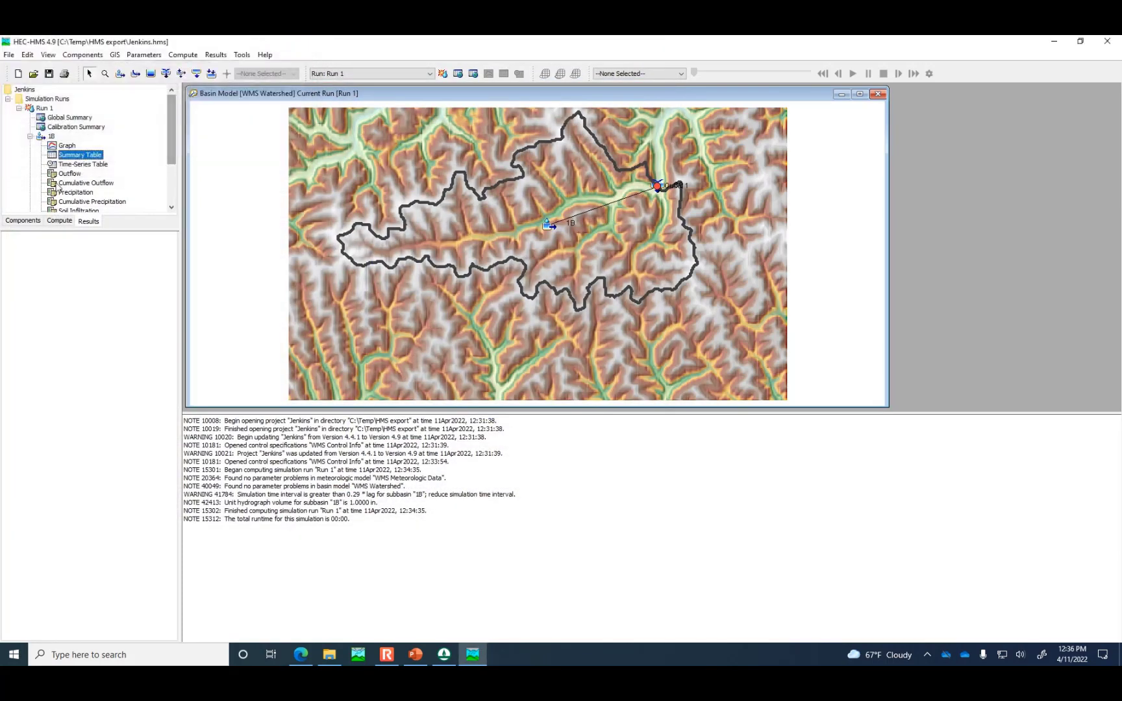
left_click(76, 166)
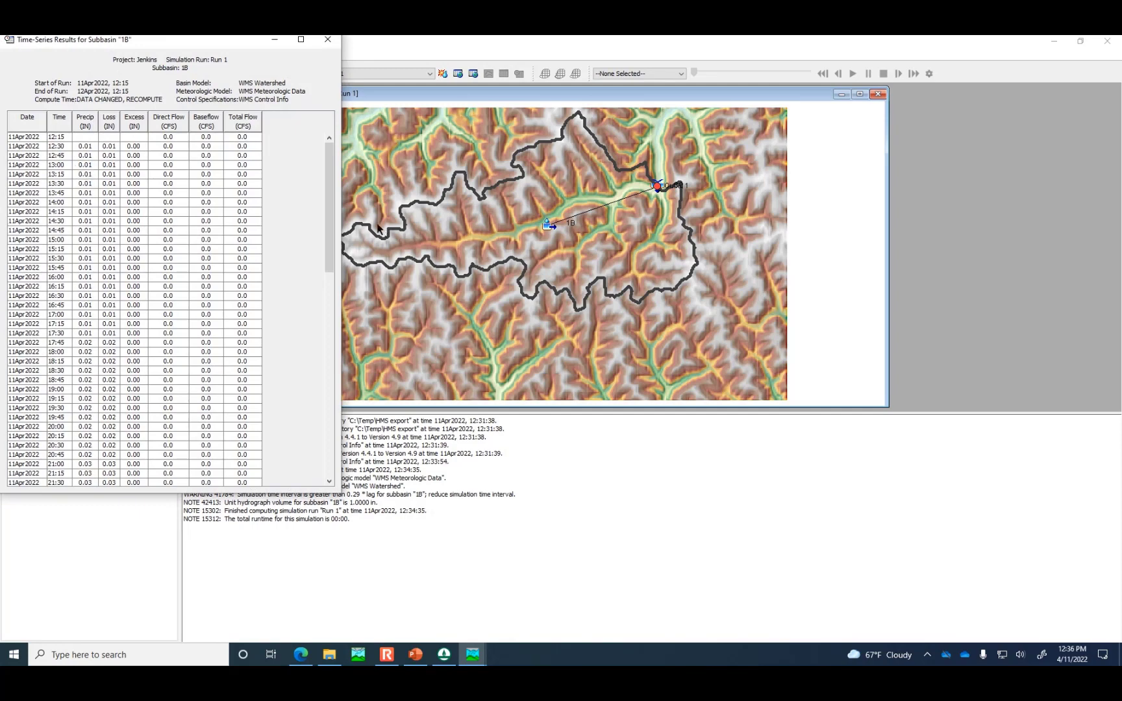
left_click_drag(331, 205, 337, 171)
left_click_drag(323, 194, 310, 162)
left_click(327, 39)
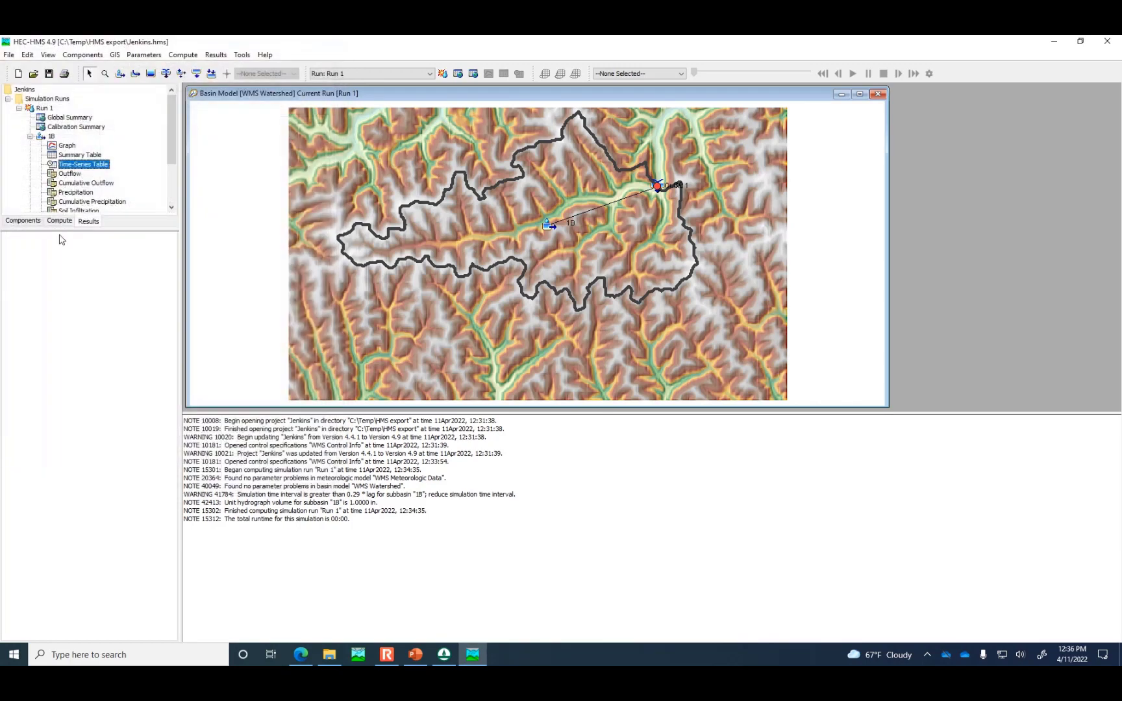
Step: Preview 1B's Outflow hydrograph peaking near 500 cfs in a wider panel, then return to WMS
left_click(71, 174)
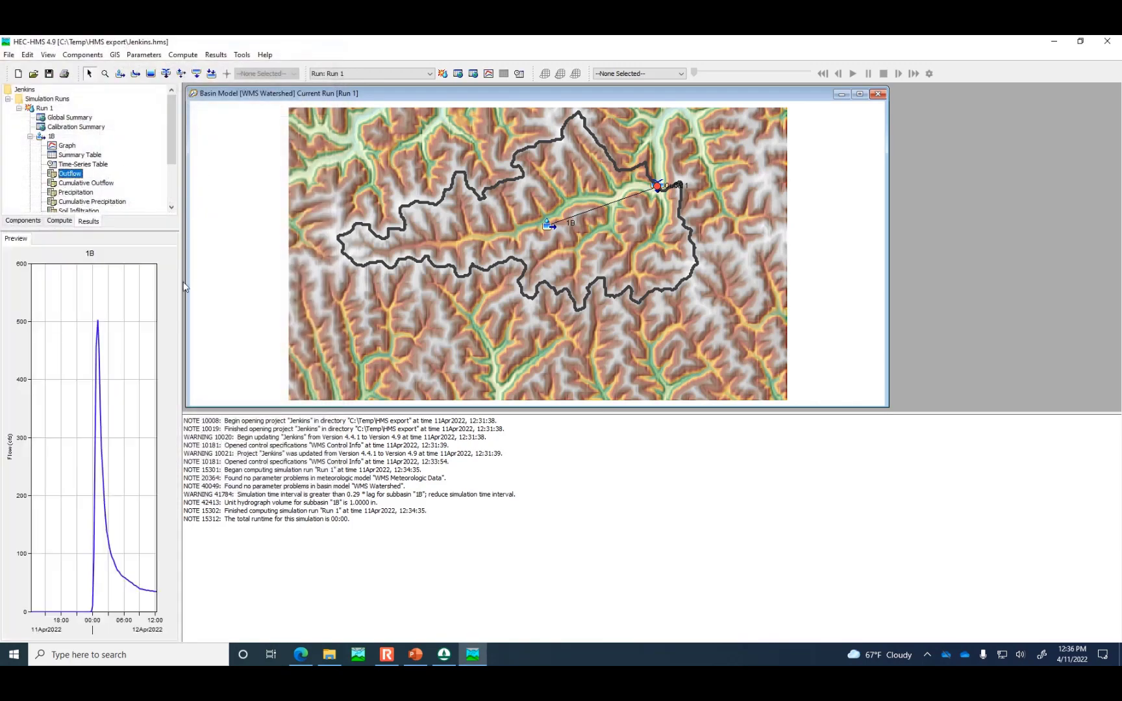
left_click_drag(186, 287, 180, 328)
left_click_drag(240, 349, 261, 337)
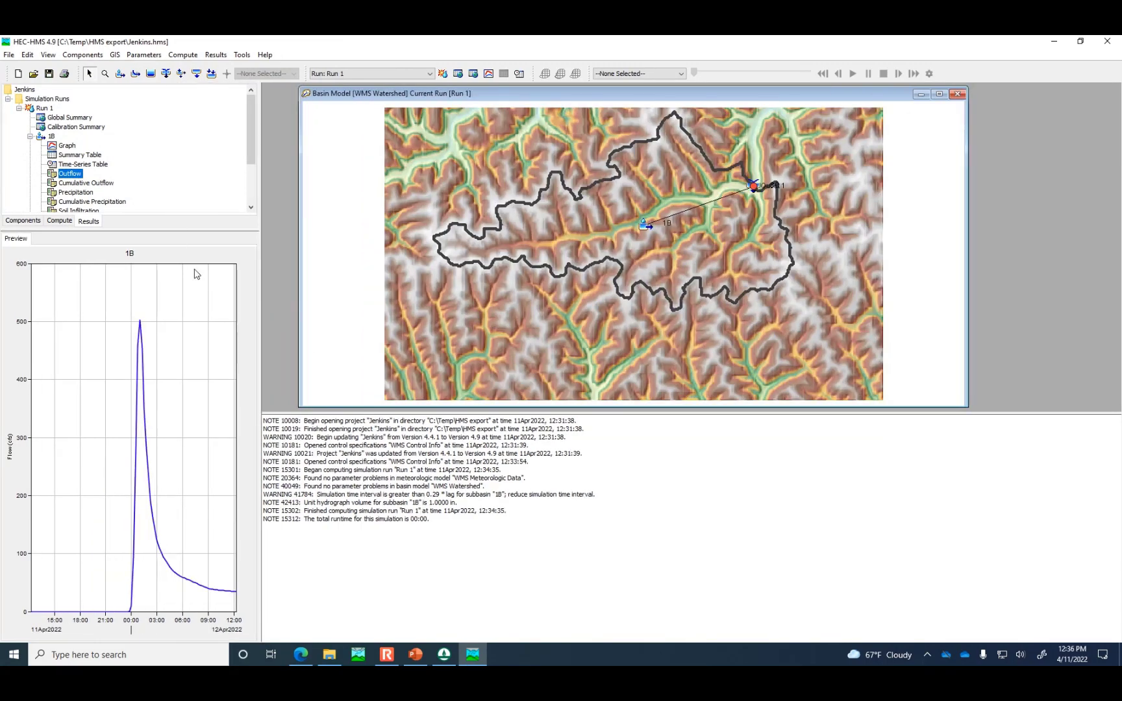
left_click_drag(253, 123, 251, 169)
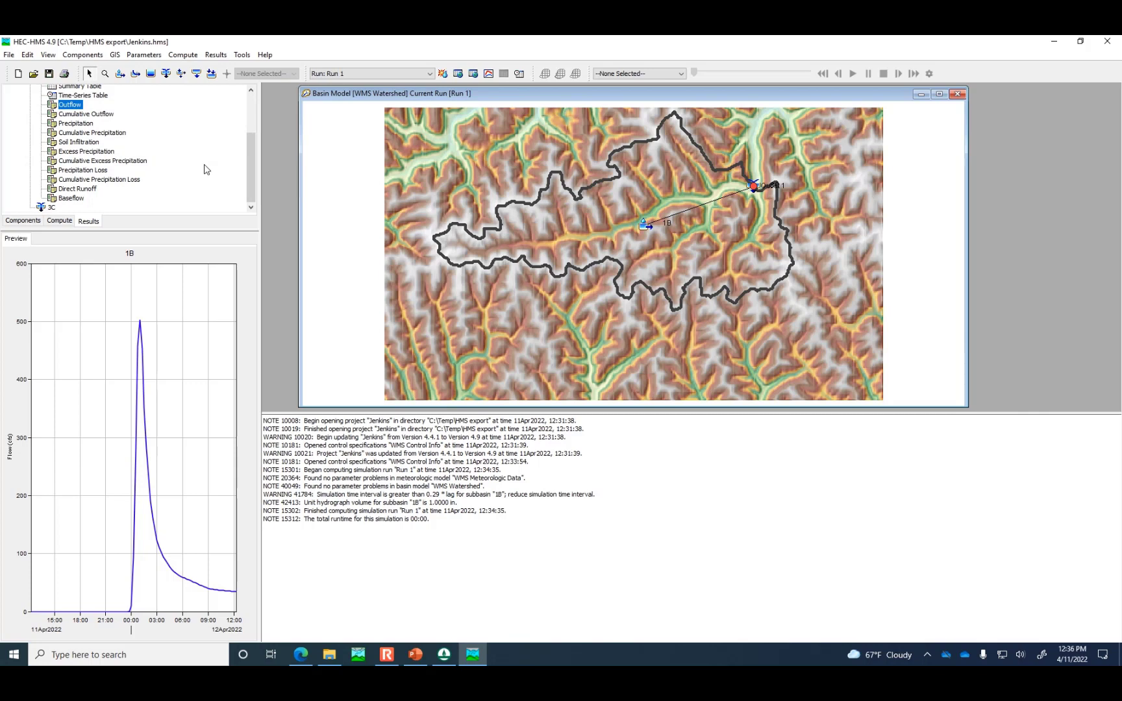
mouse_move(468, 656)
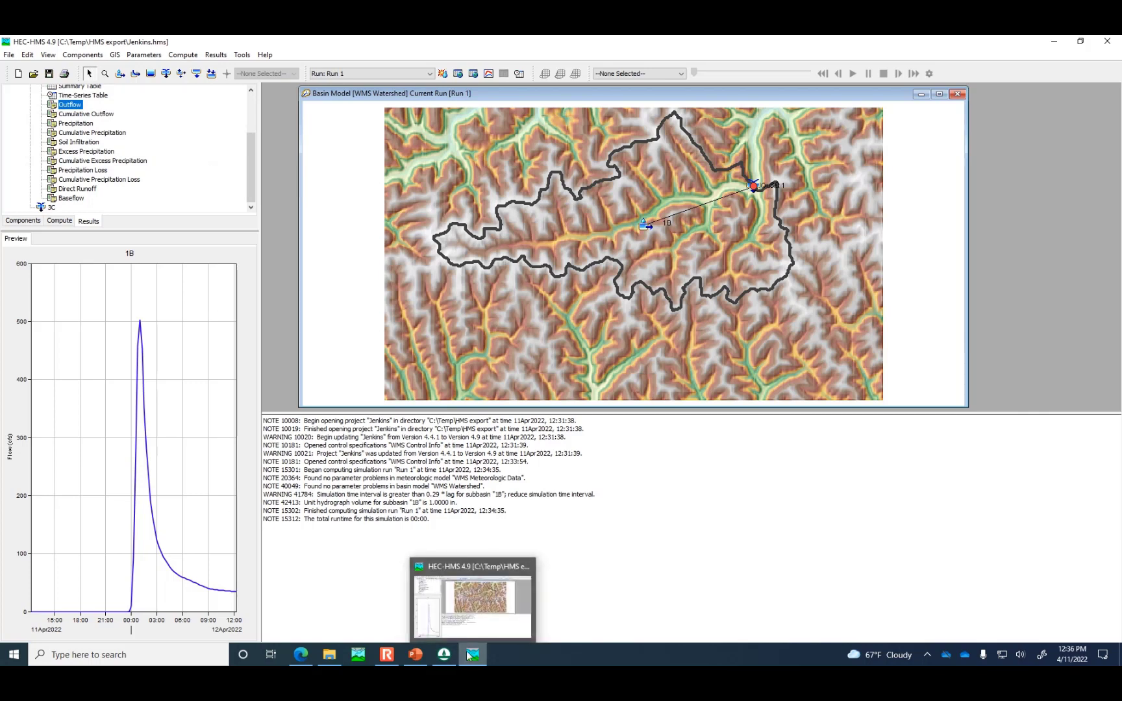
left_click(444, 656)
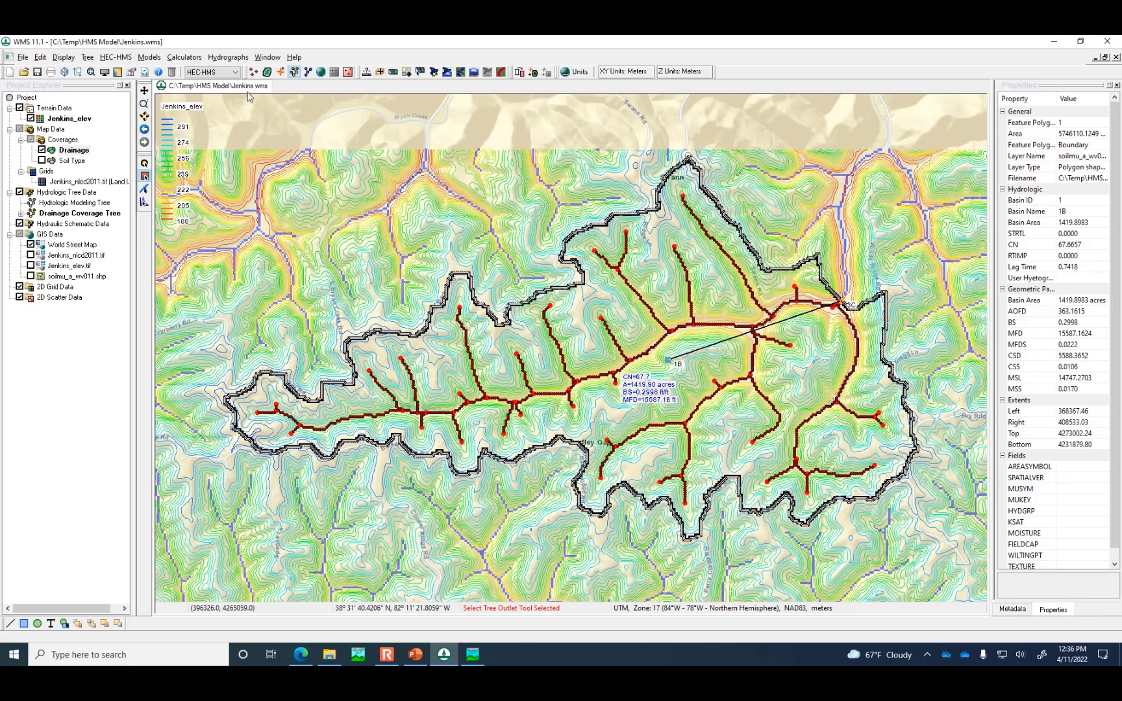
mouse_move(476, 662)
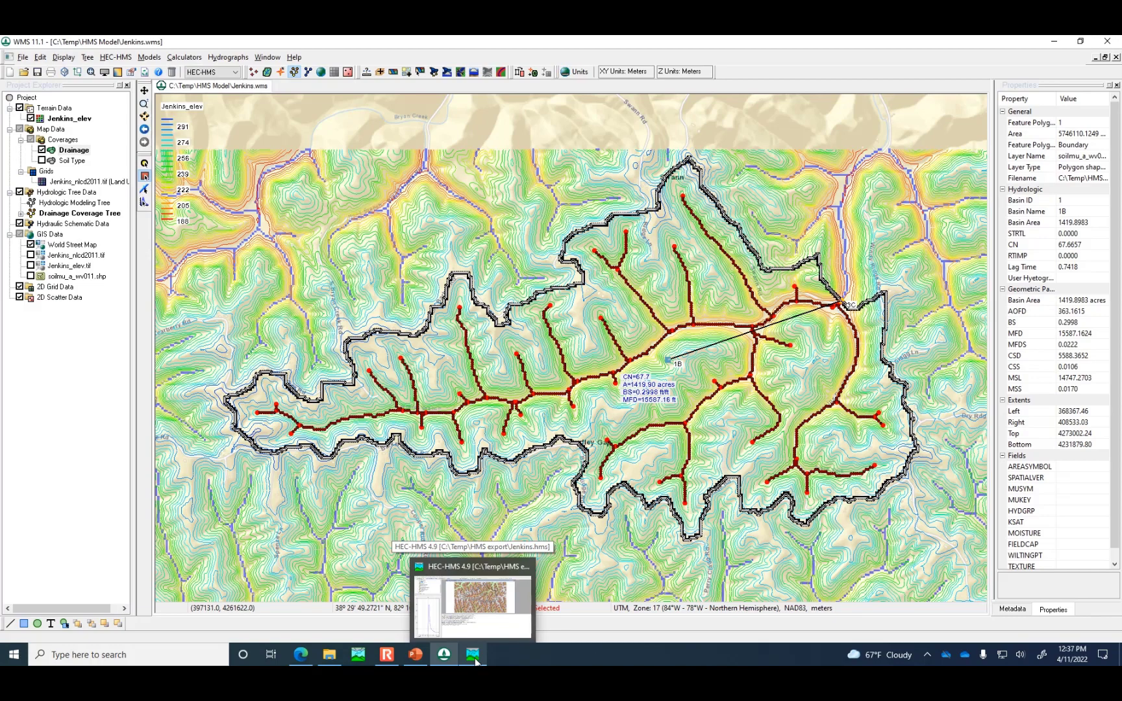
left_click(476, 661)
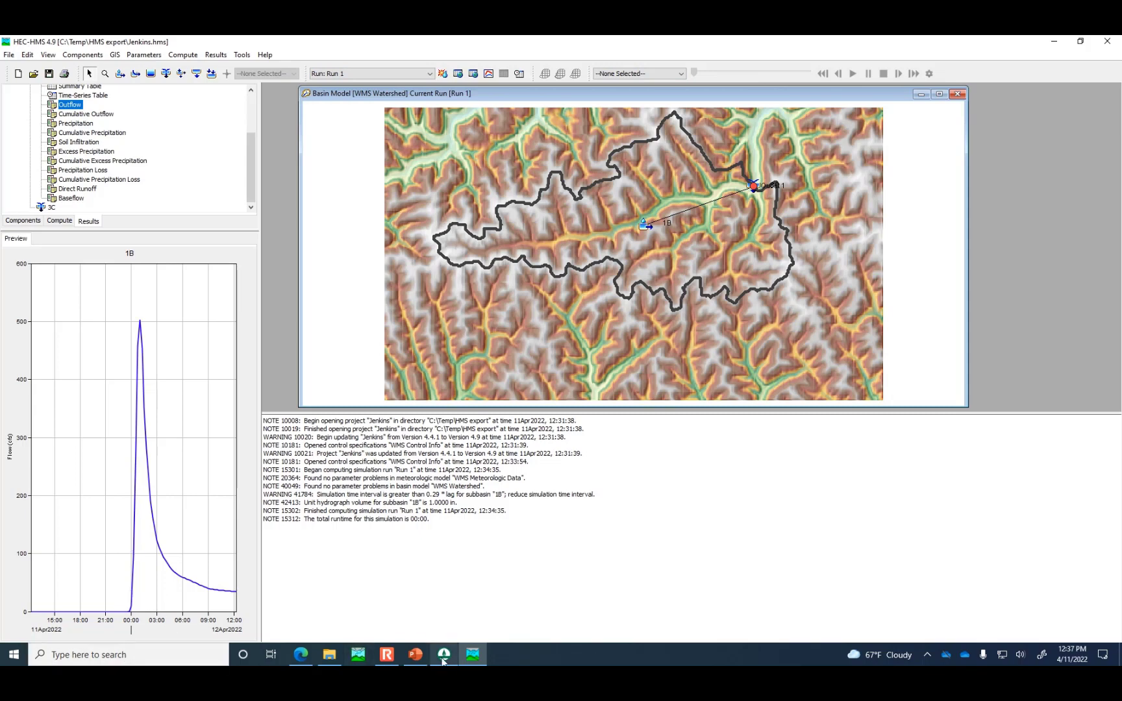
mouse_move(440, 660)
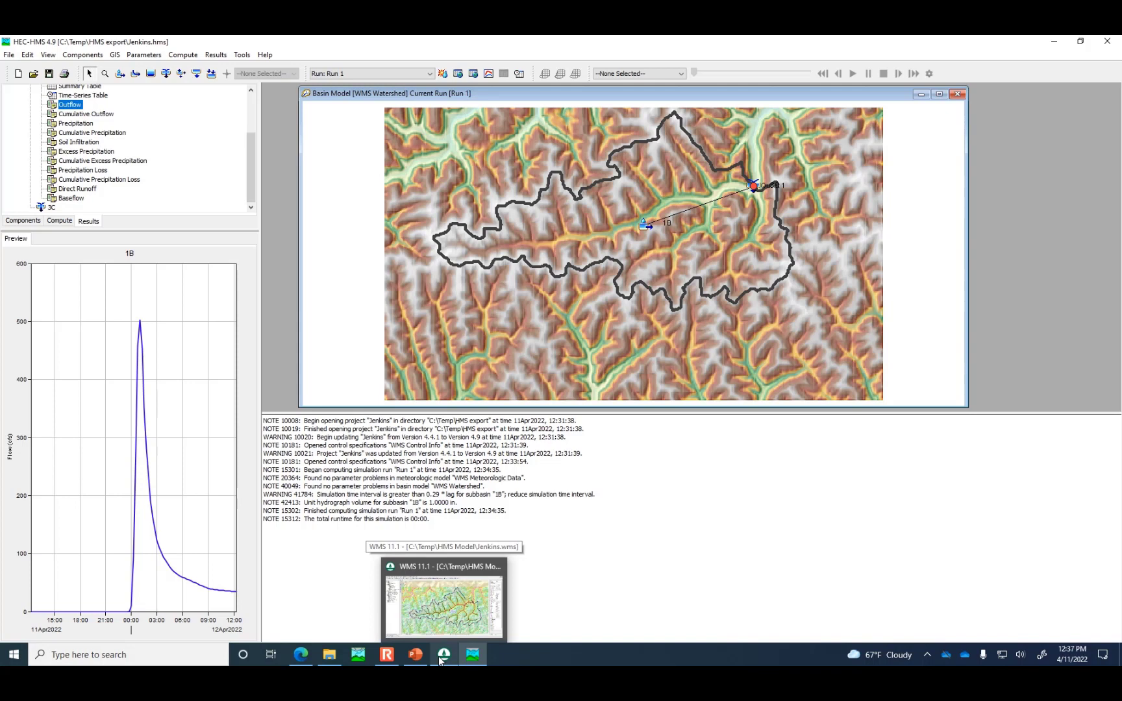
left_click(440, 660)
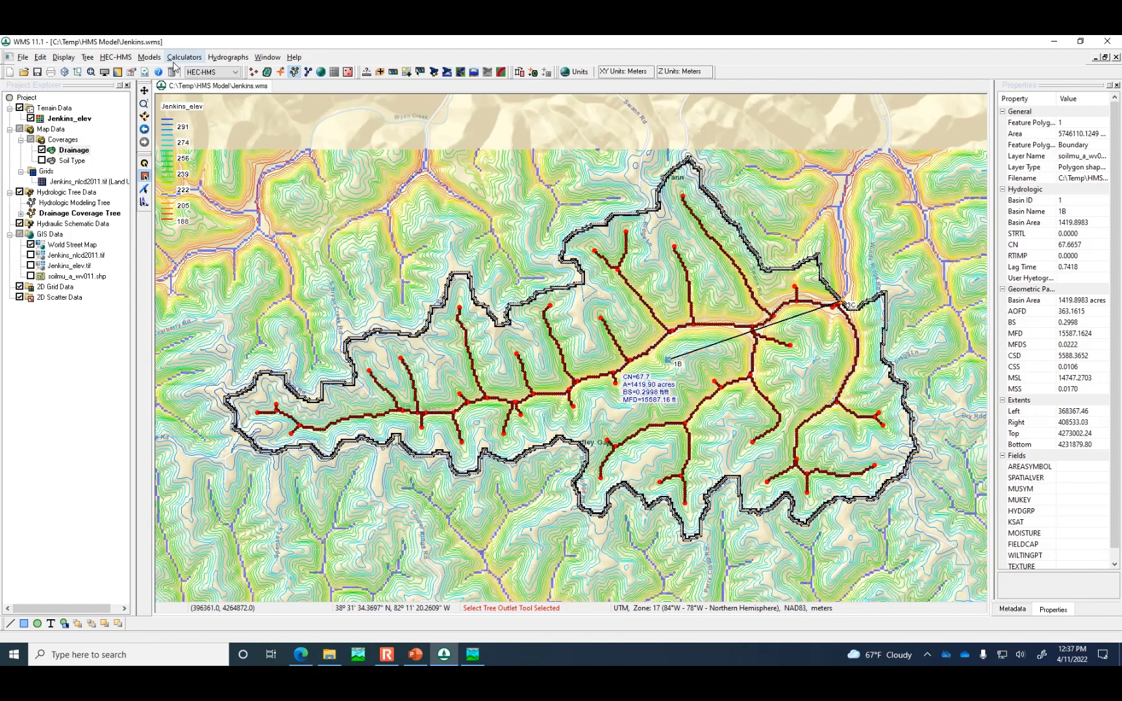
Step: Make HEC-1 the active model and edit basin 1B's HEC-1 parameters
left_click(229, 72)
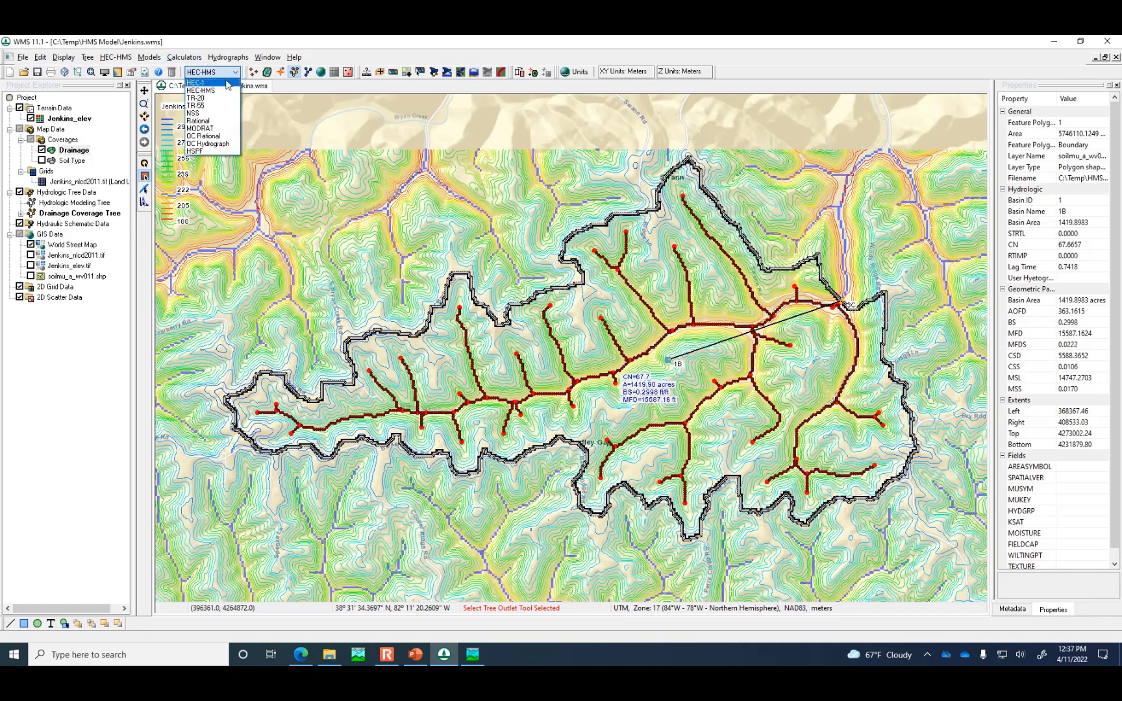
left_click(227, 83)
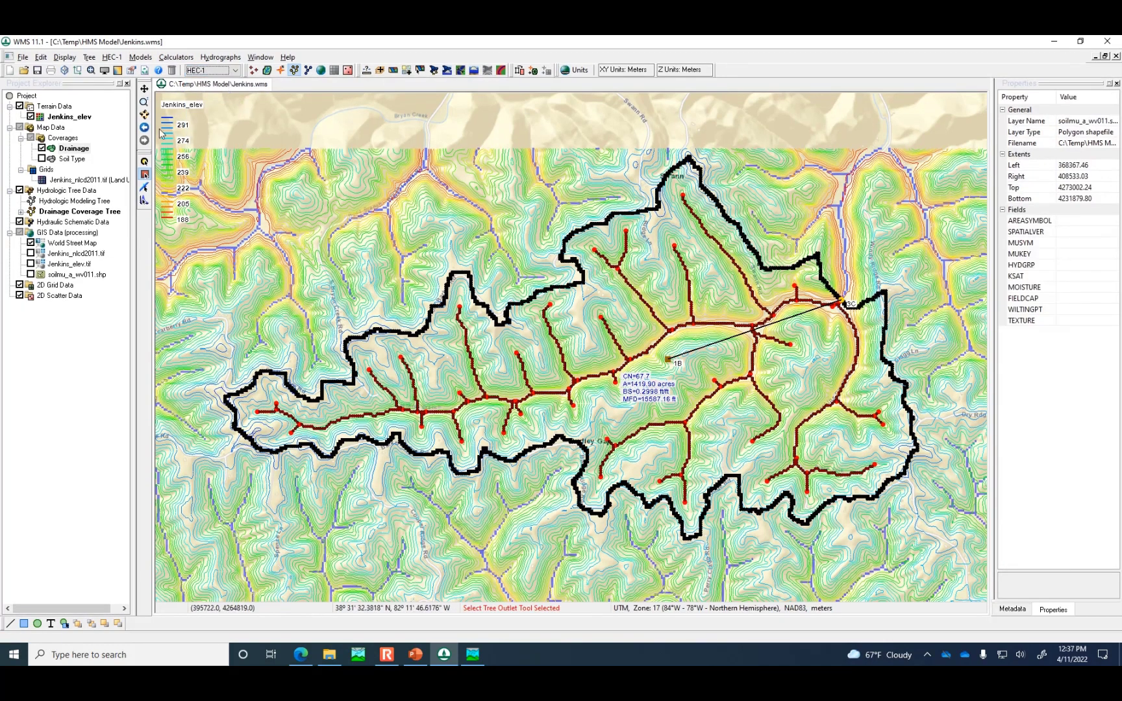
left_click(669, 360)
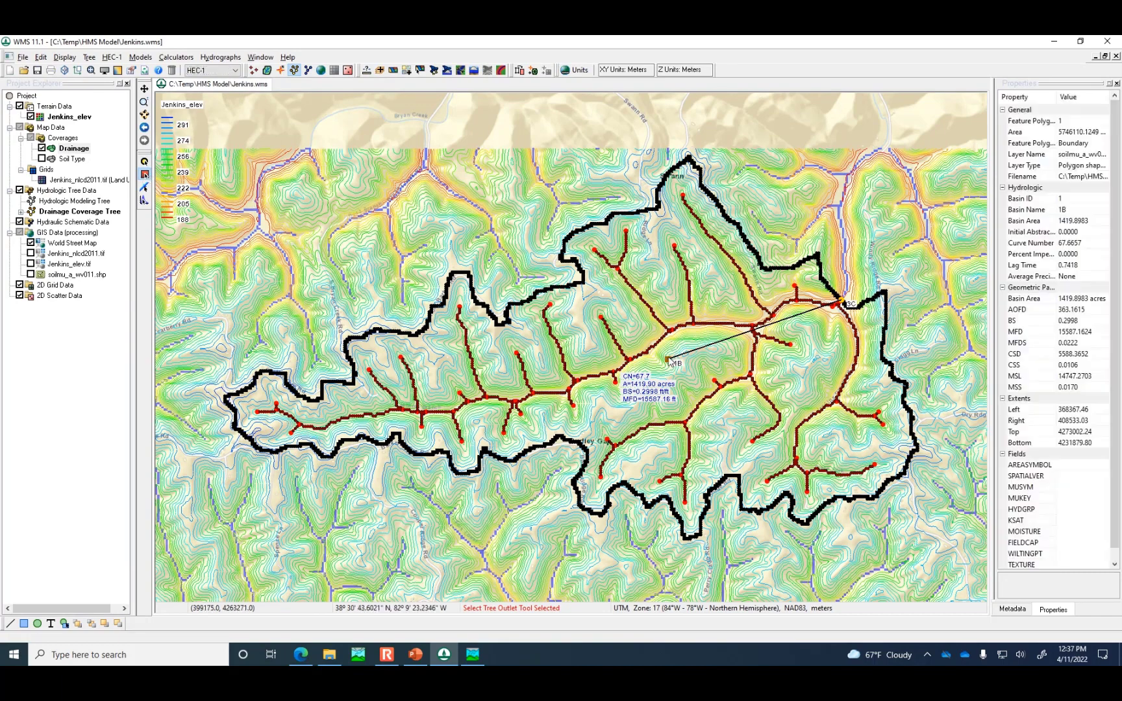
double_click(669, 360)
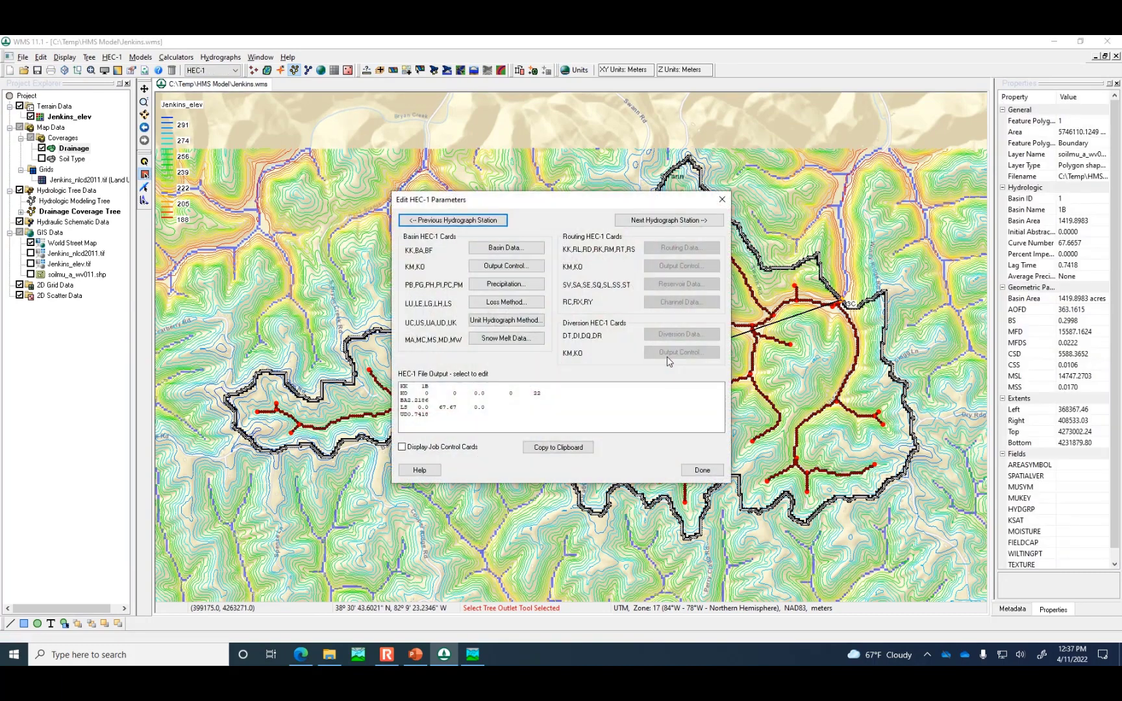
Step: Give basin 1B a 3.6 in basin-average precipitation with the typeII-24hour distribution
left_click(521, 286)
left_click(496, 316)
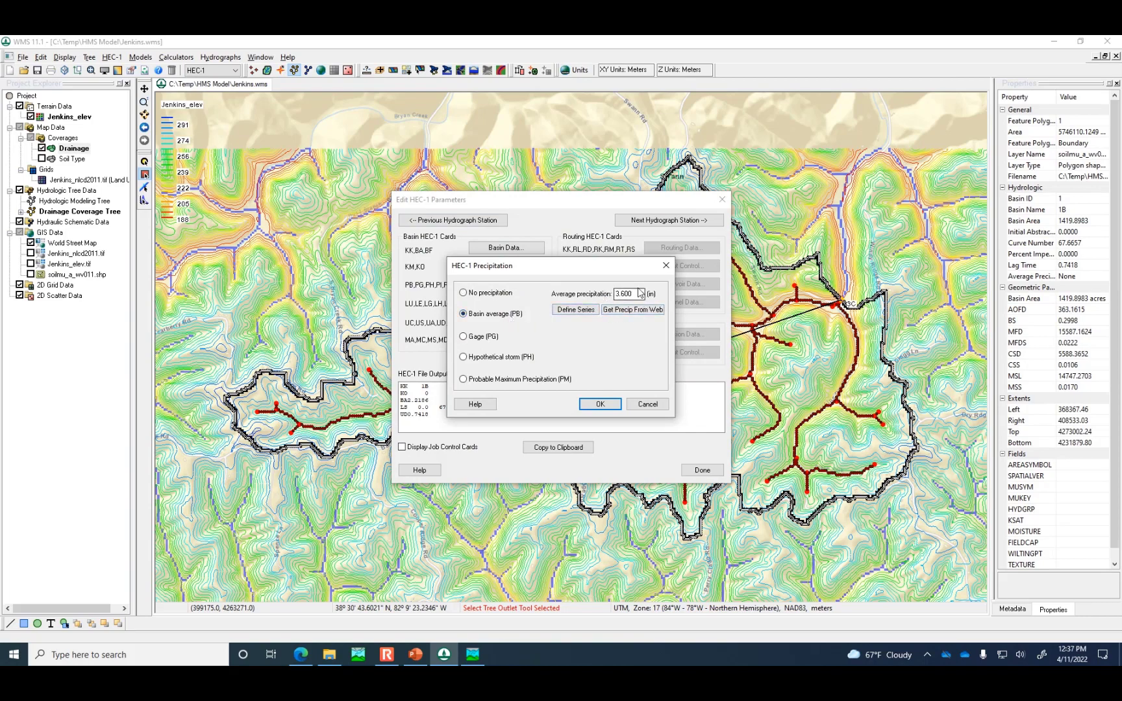
left_click(584, 309)
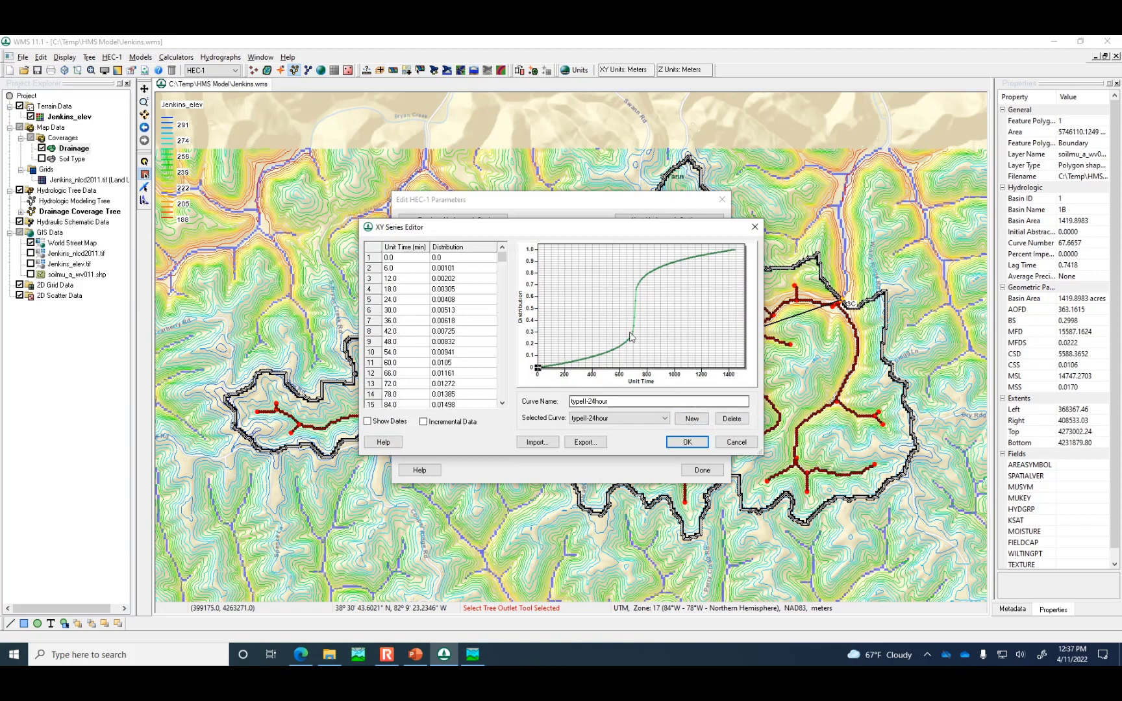
left_click(685, 444)
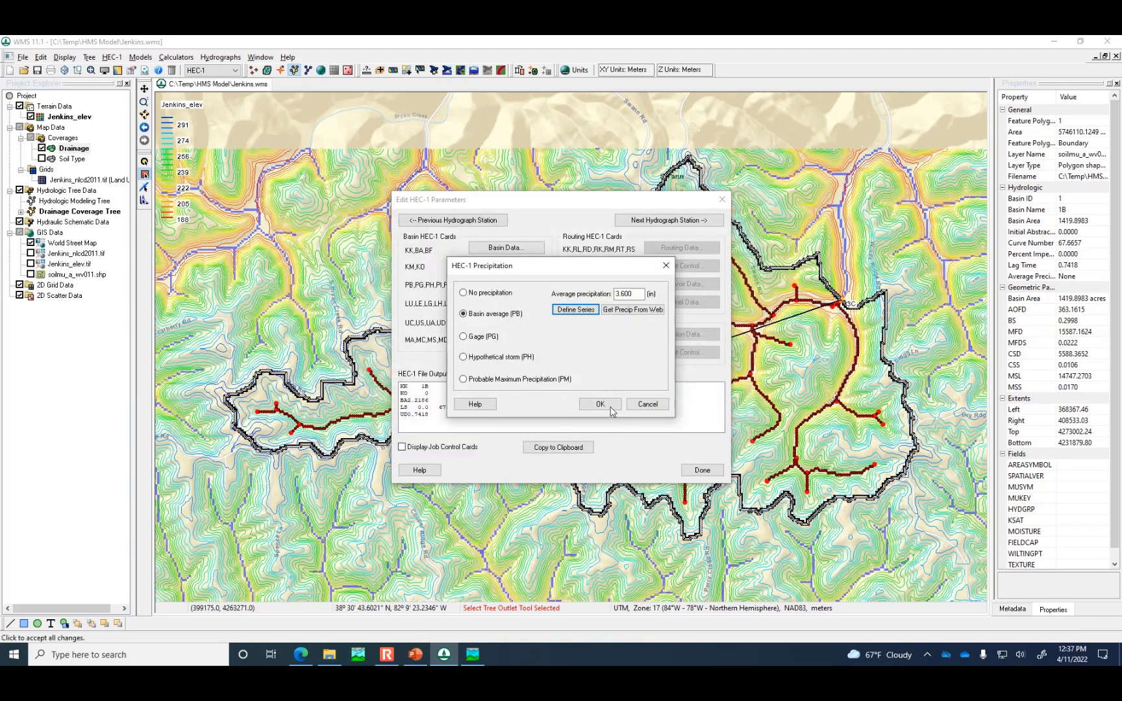
left_click(599, 404)
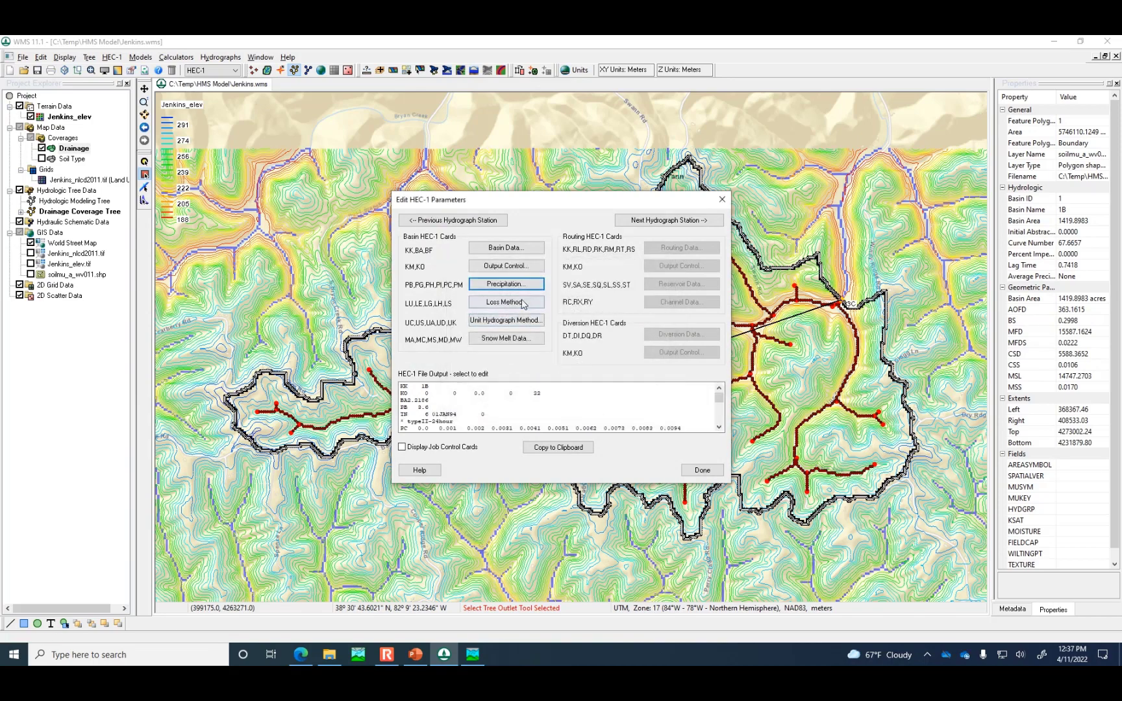
Step: Confirm basin 1B's curve number 67.7 loss and SCS lag 0.742 unit hydrograph
left_click(525, 303)
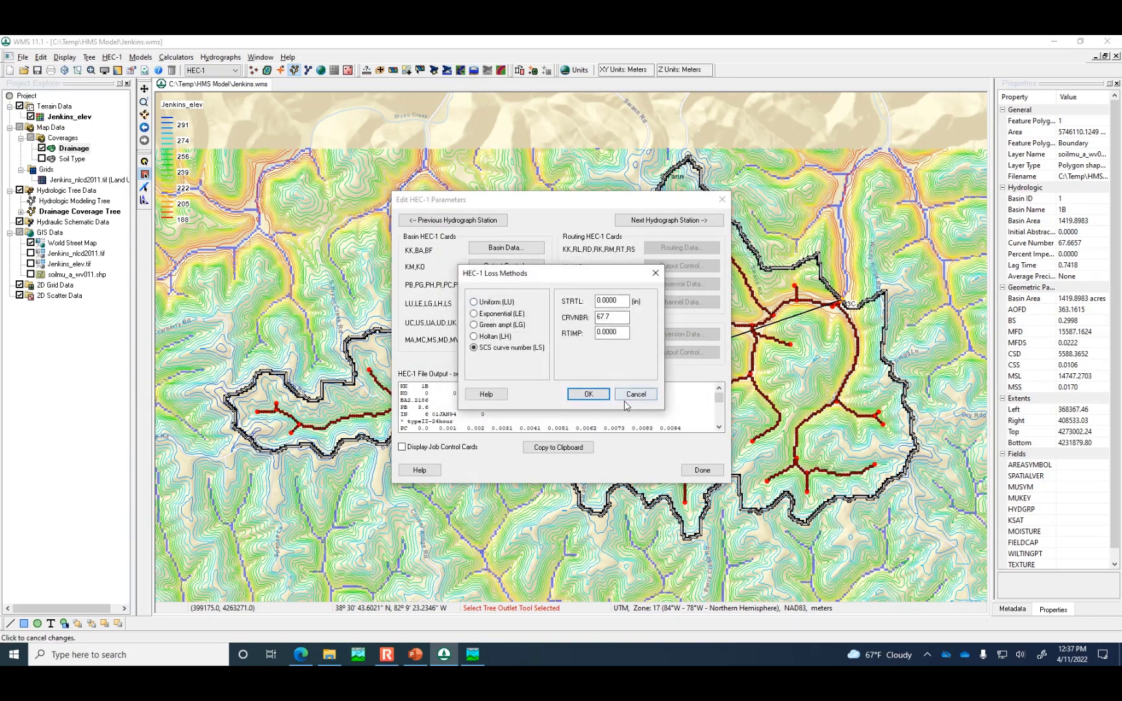
left_click(588, 394)
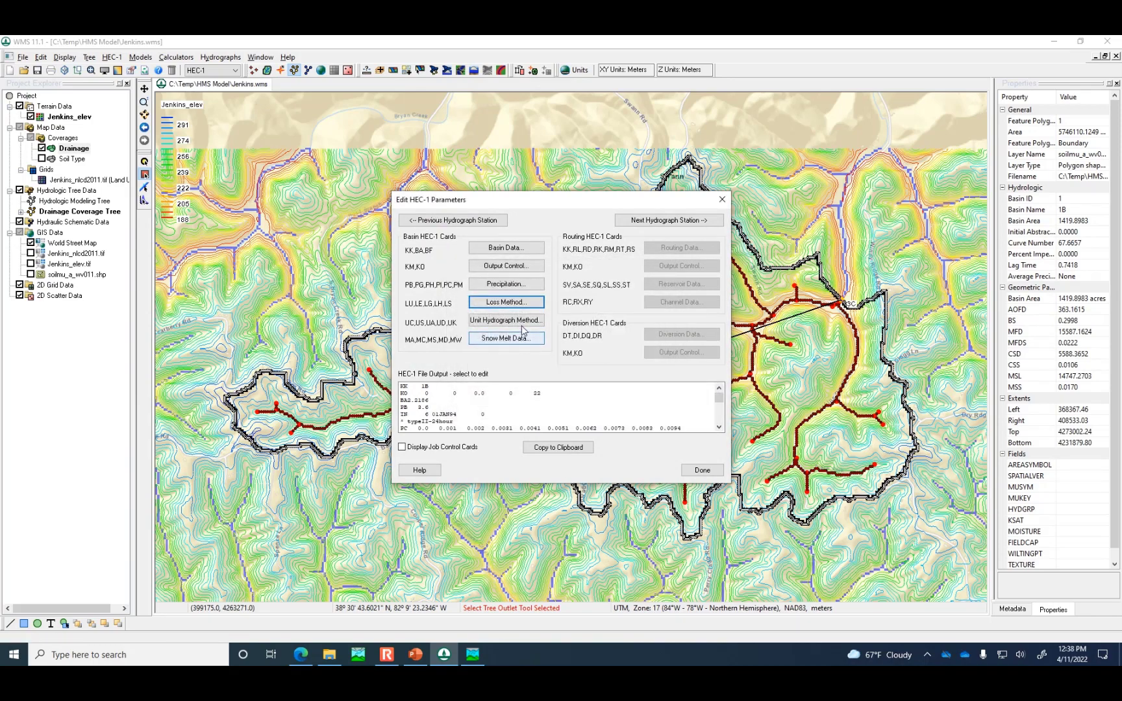
left_click(523, 321)
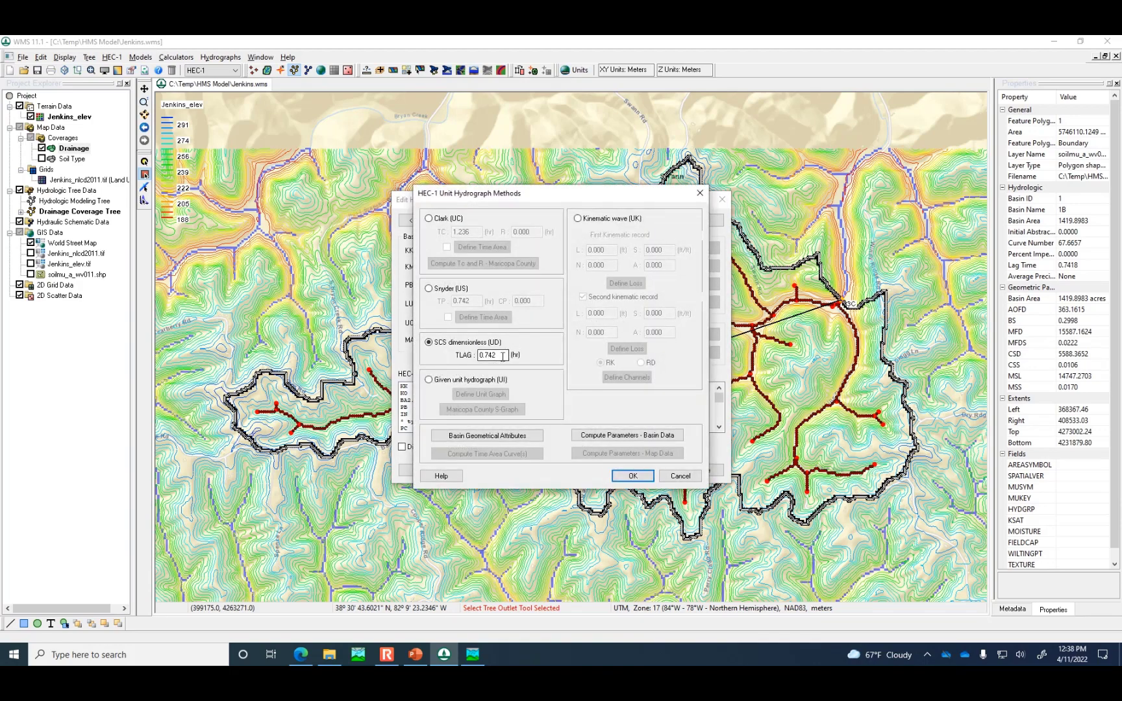
left_click(632, 475)
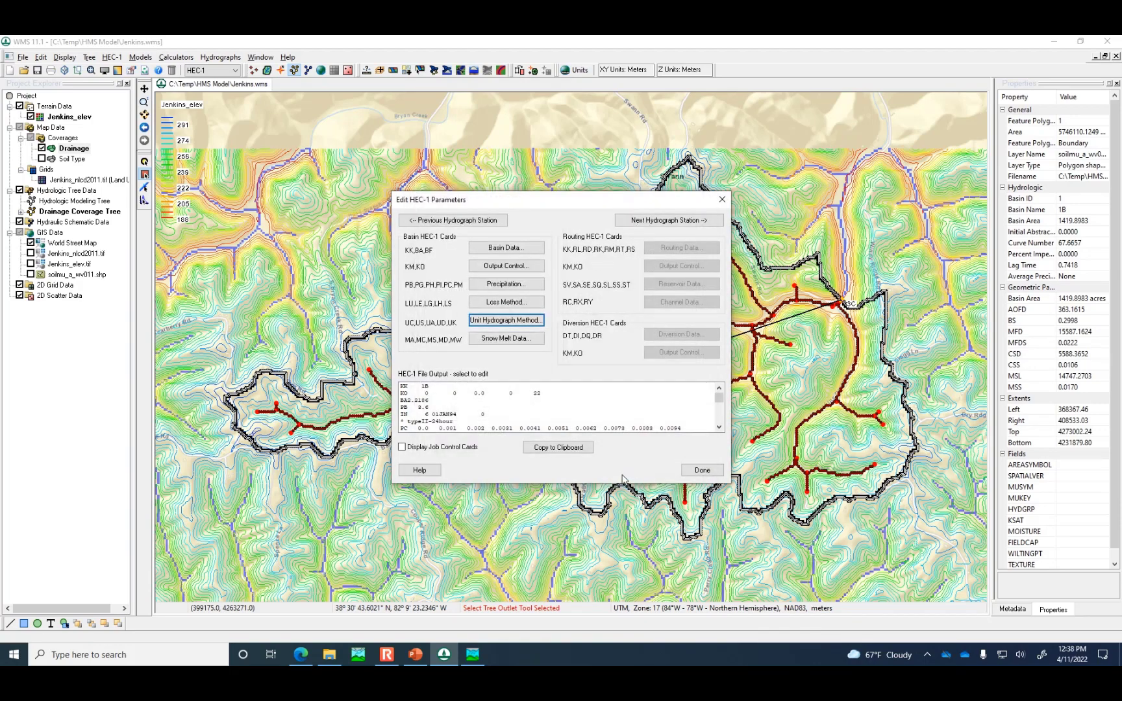
left_click(701, 470)
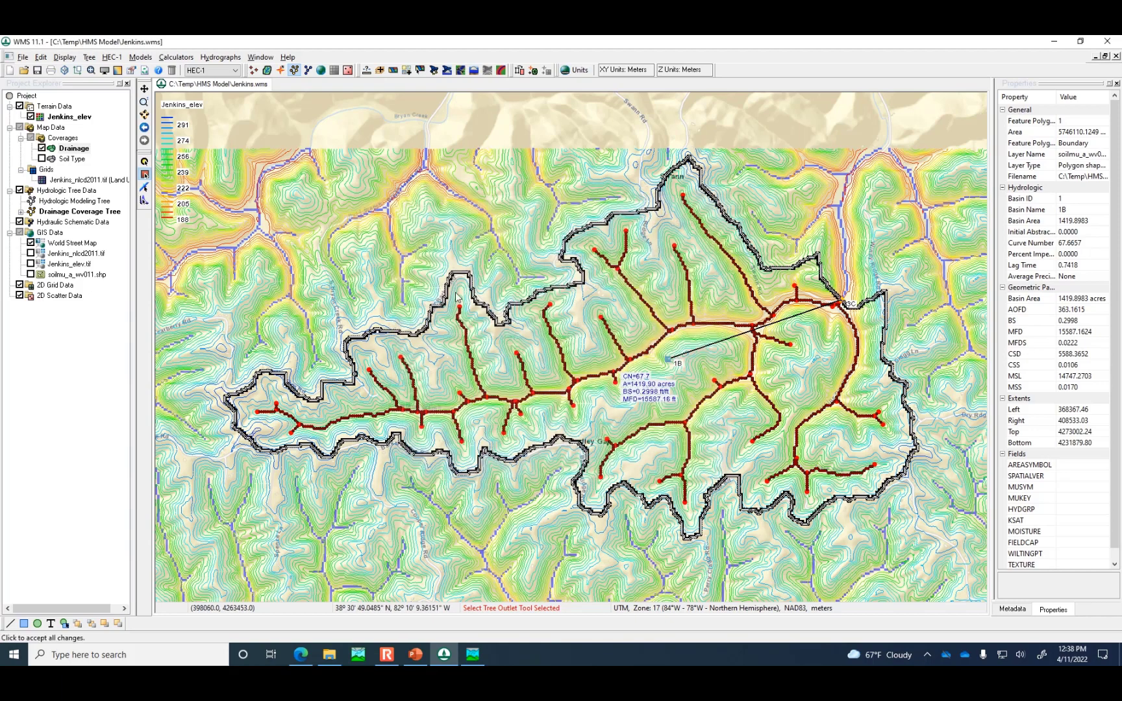
Step: Run the HEC-1 simulation with the default file names and load the solution
left_click(111, 58)
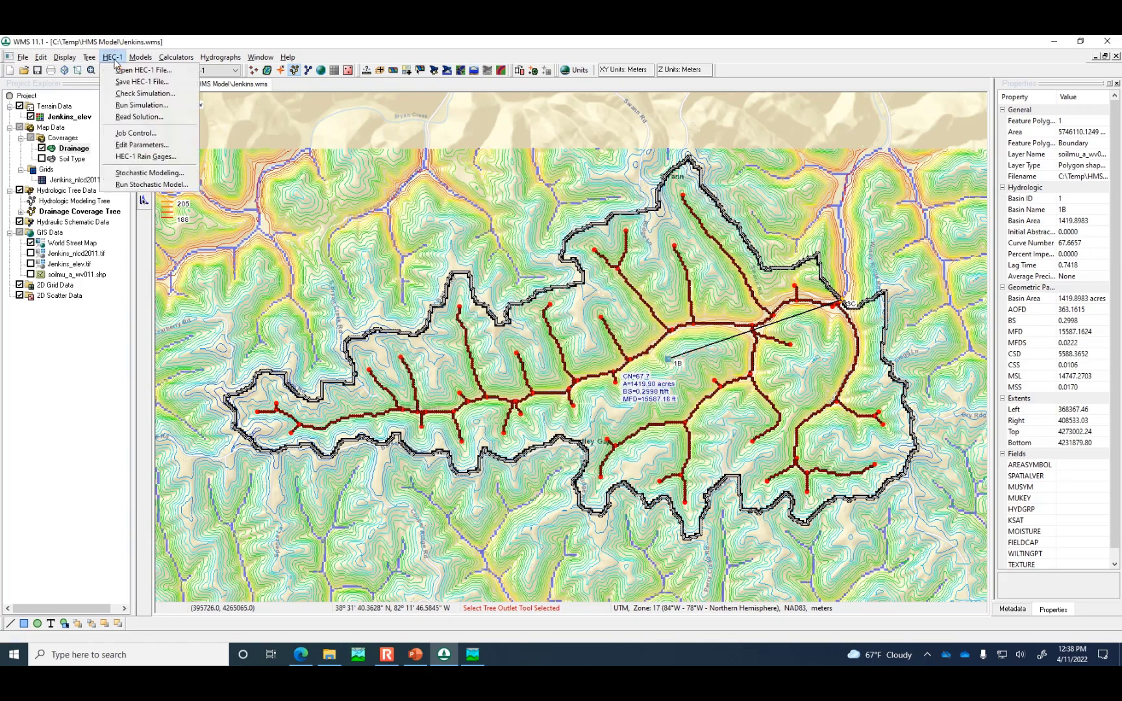
left_click(153, 109)
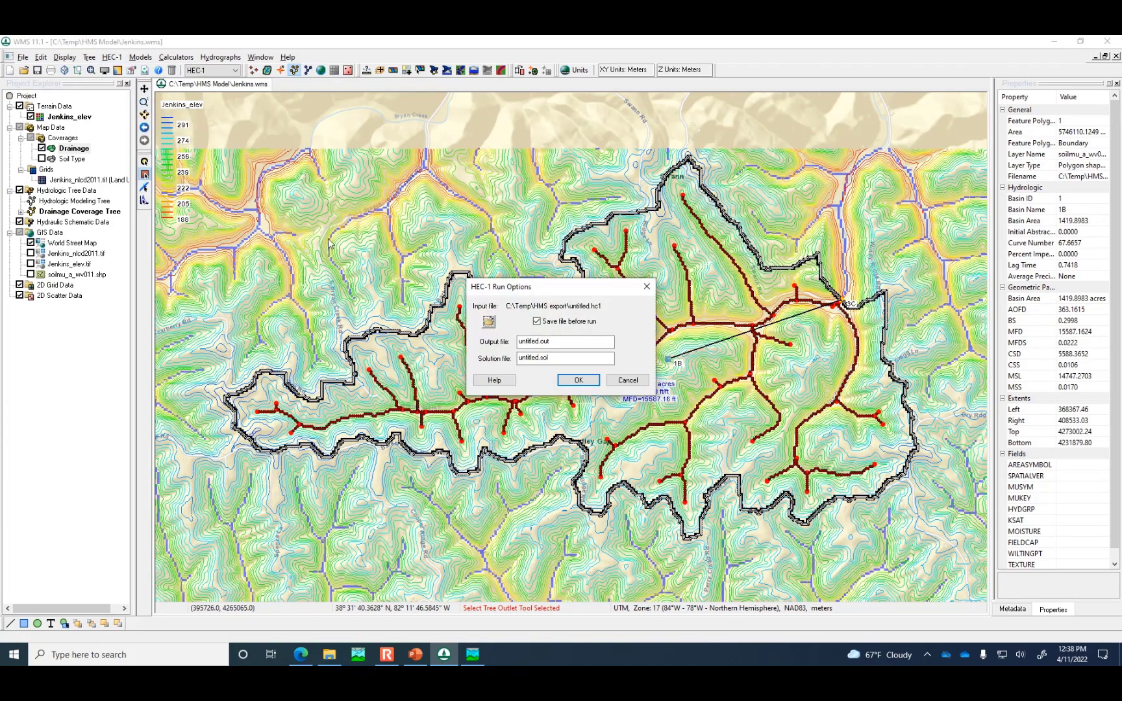
left_click(578, 380)
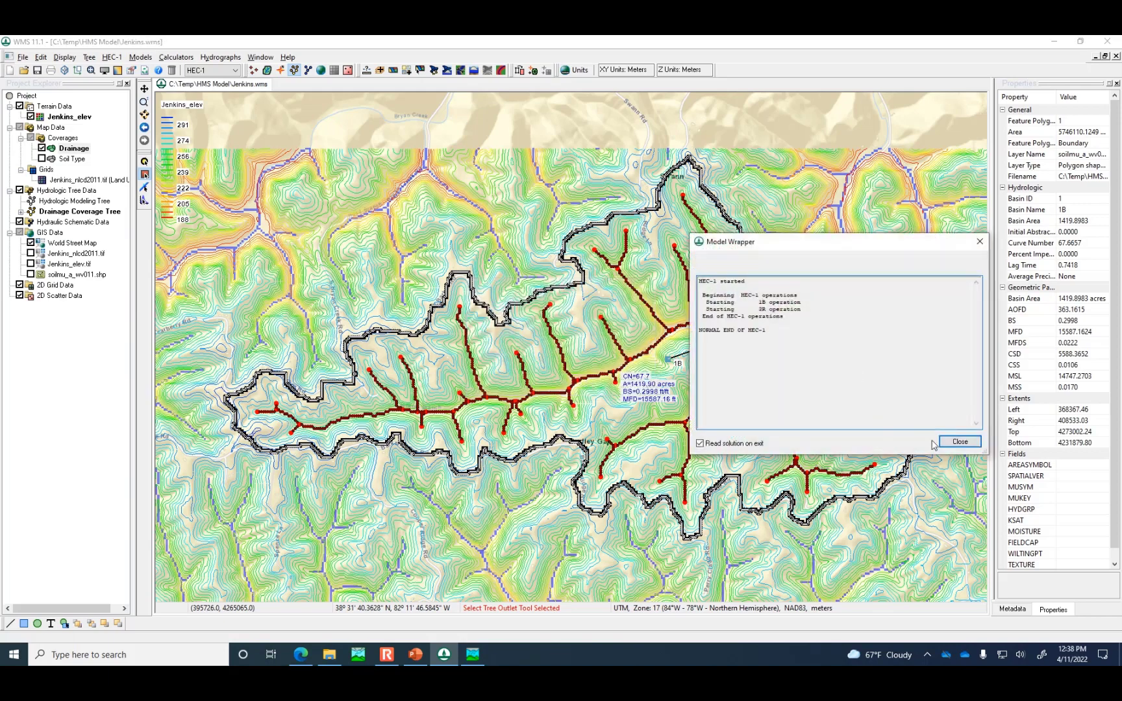
left_click(954, 444)
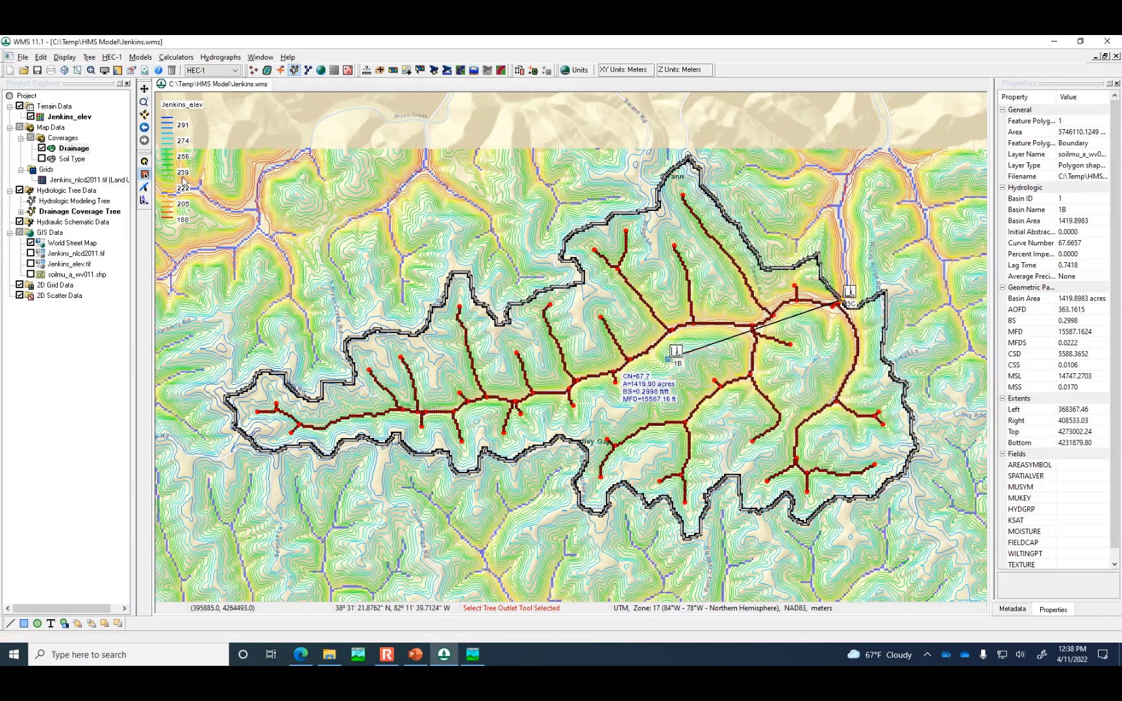
Step: Inspect basin 1B's enlarged hydrograph: 500.74 cfs peak at 12 hrs 45 min
left_click(681, 353)
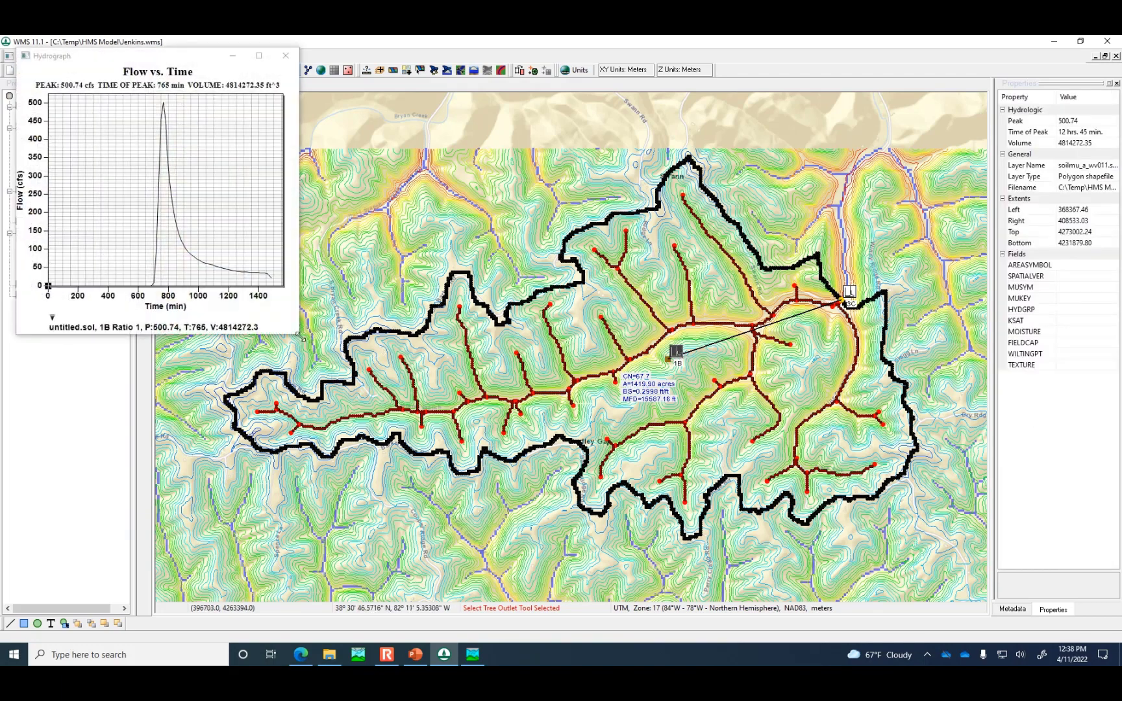
left_click_drag(300, 337, 781, 574)
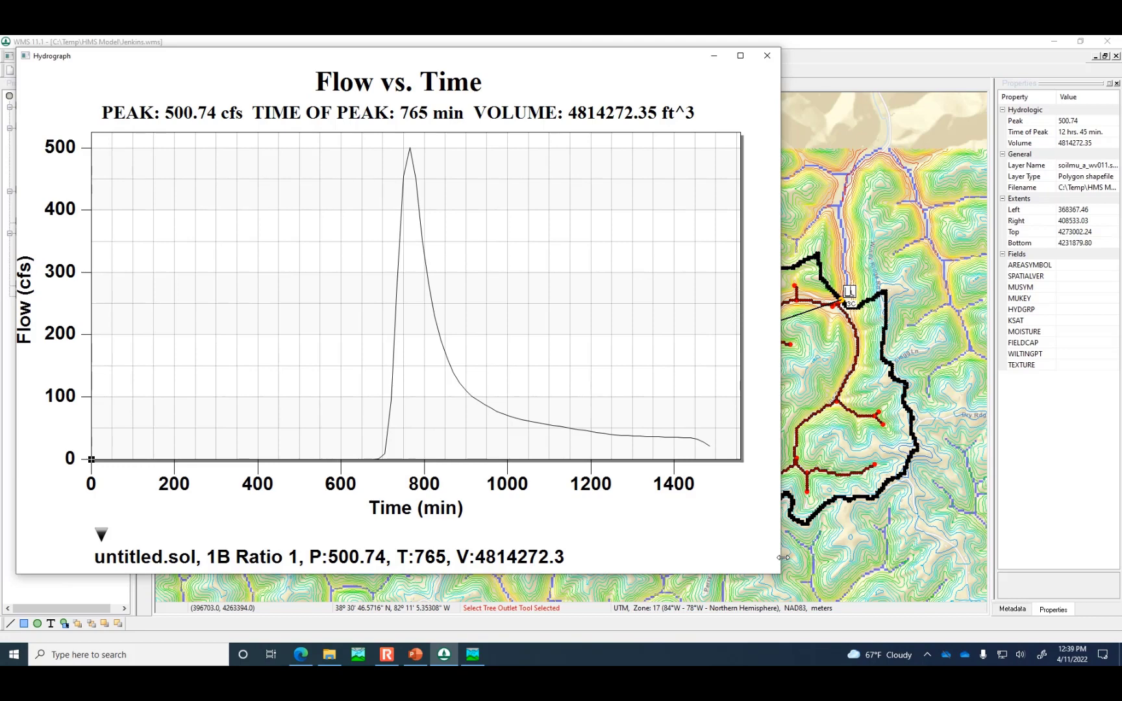
left_click(767, 56)
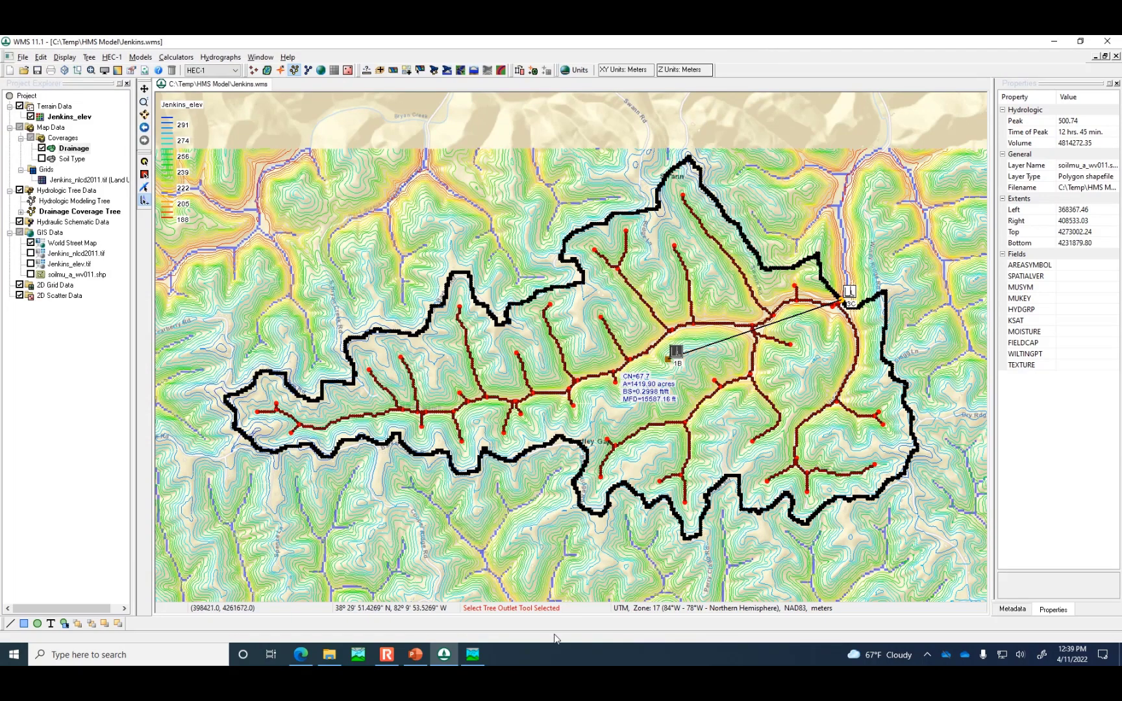
Step: Compare with HEC-HMS's ~500 cfs outflow, then set WMS's working model back to HEC-HMS
left_click(467, 658)
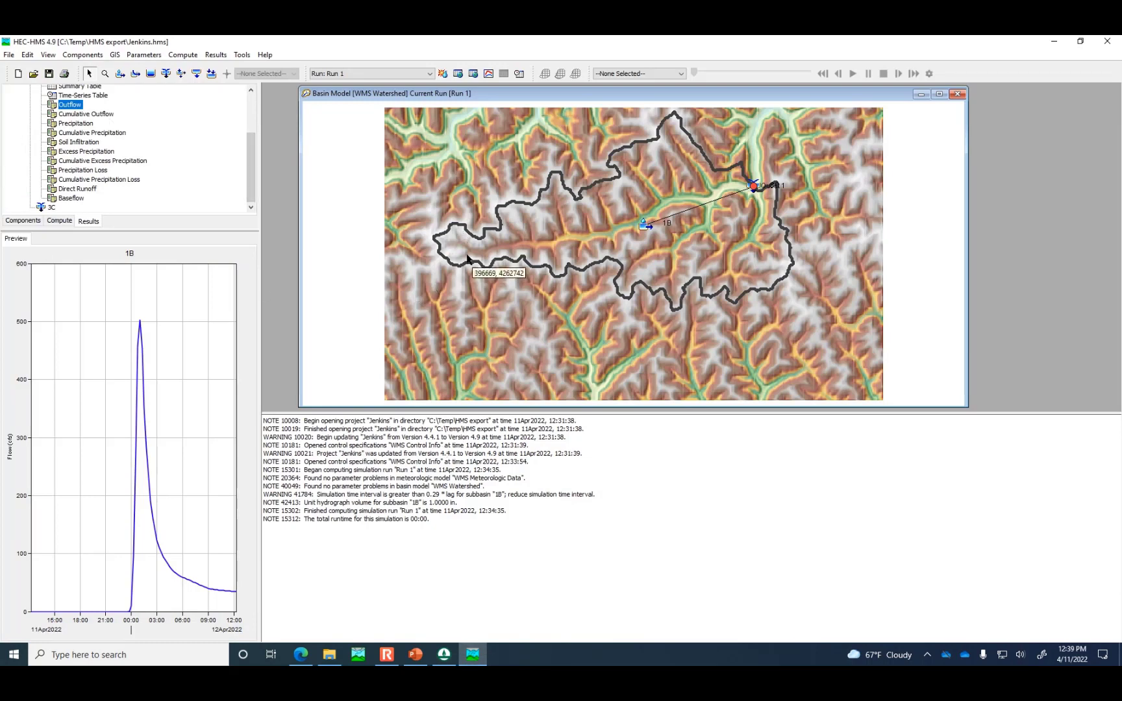
left_click_drag(251, 171, 251, 109)
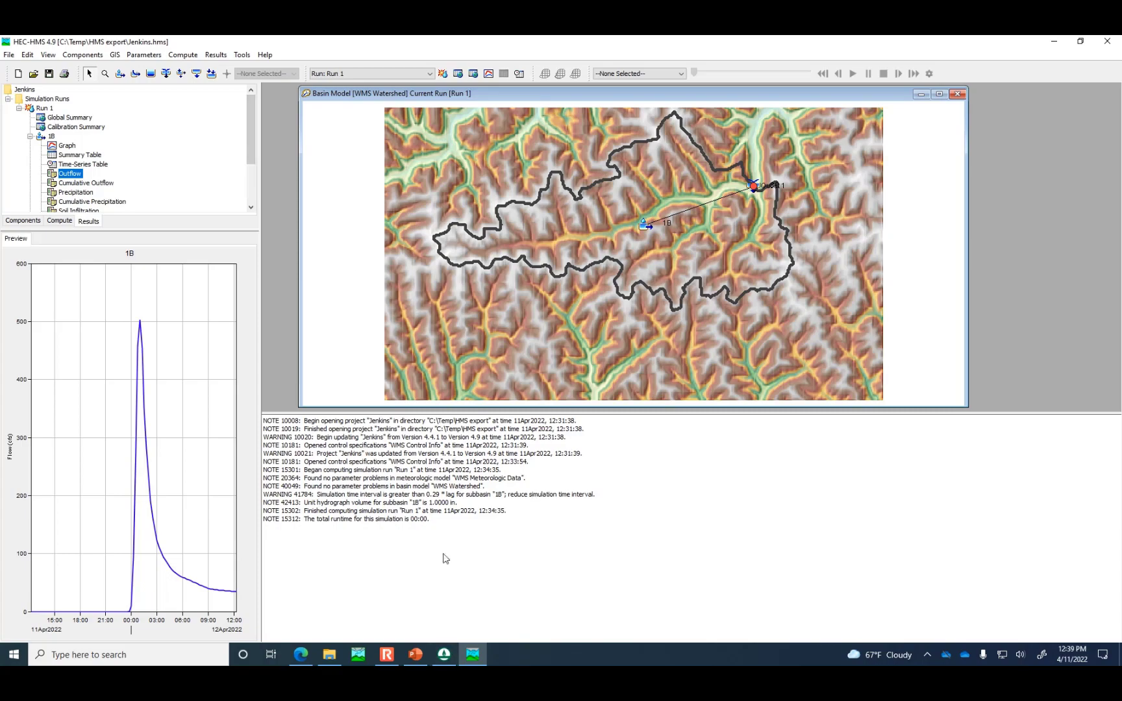
left_click(444, 654)
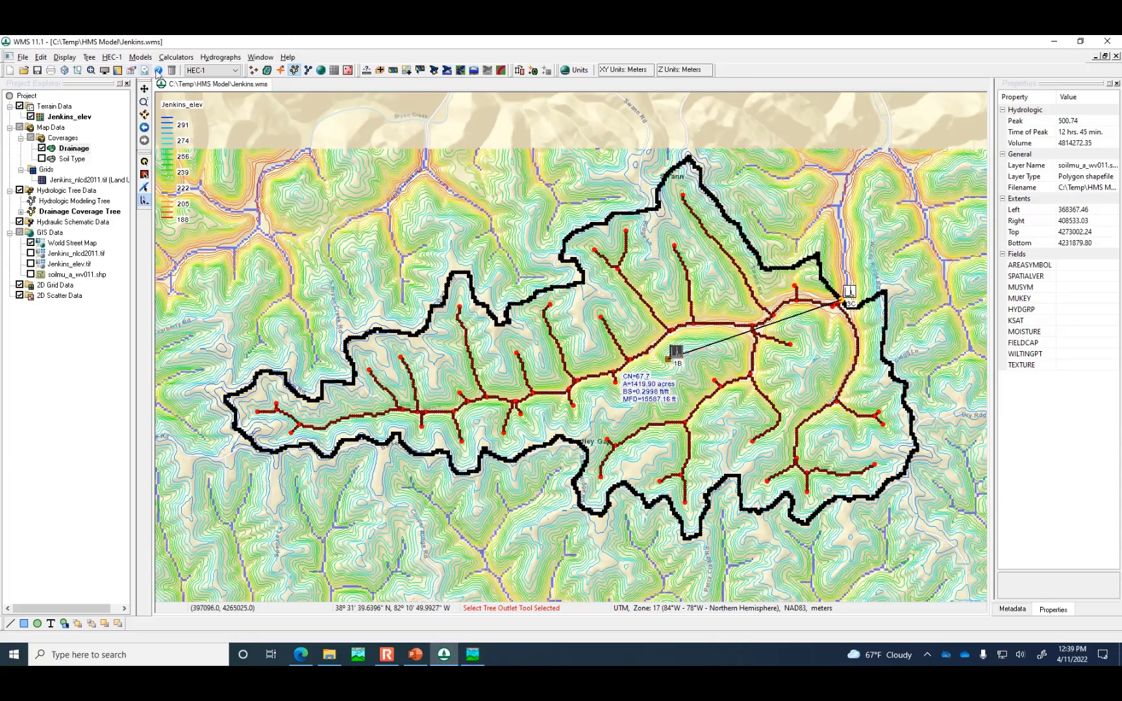
left_click(235, 70)
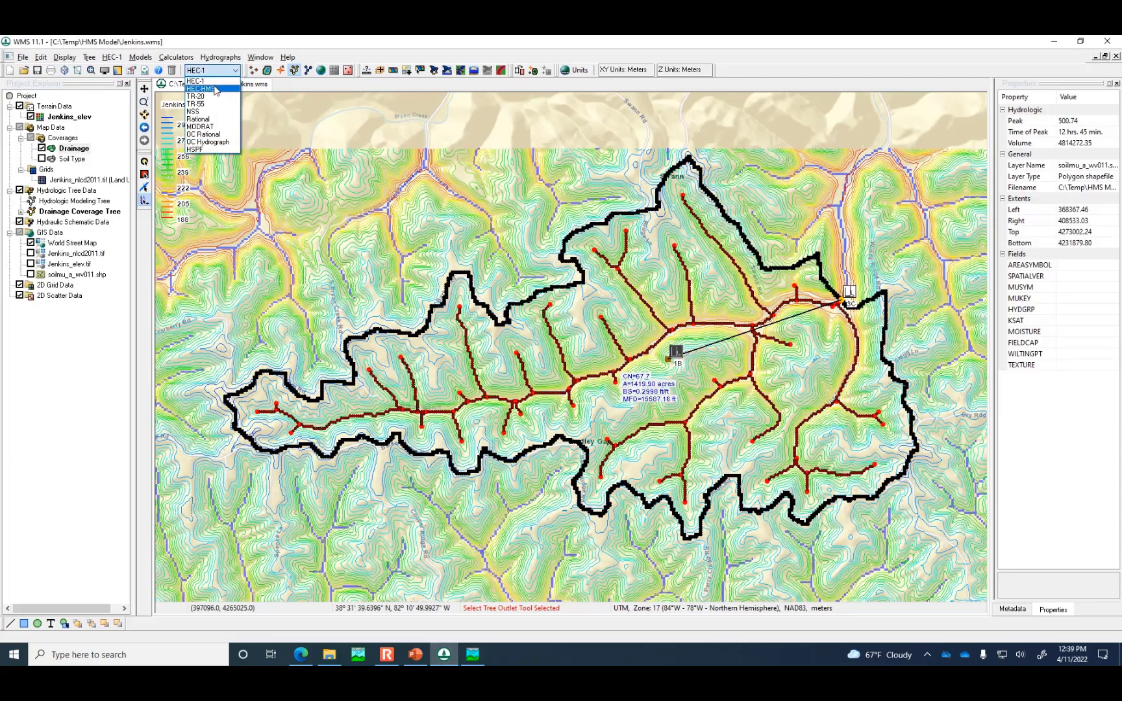
left_click(214, 89)
left_click(123, 59)
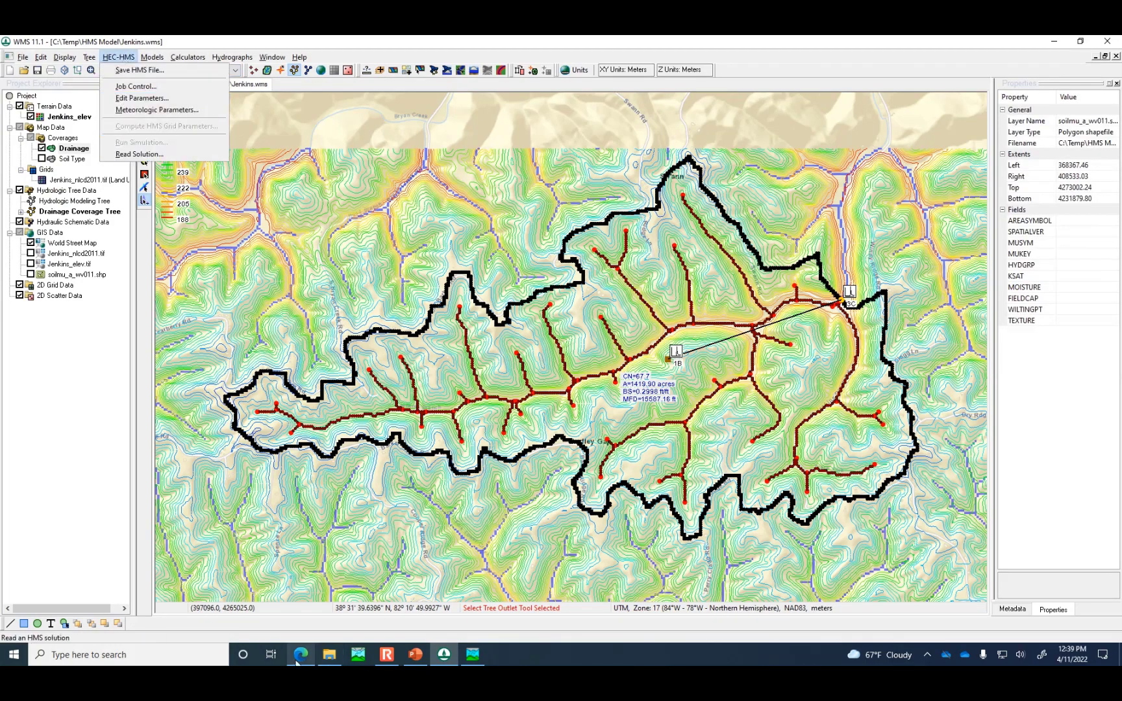
Step: Browse to C:\Temp\HMS export and sort newest first, showing untitled.out, untitled.sol and untitled.hc1 on top
left_click(330, 656)
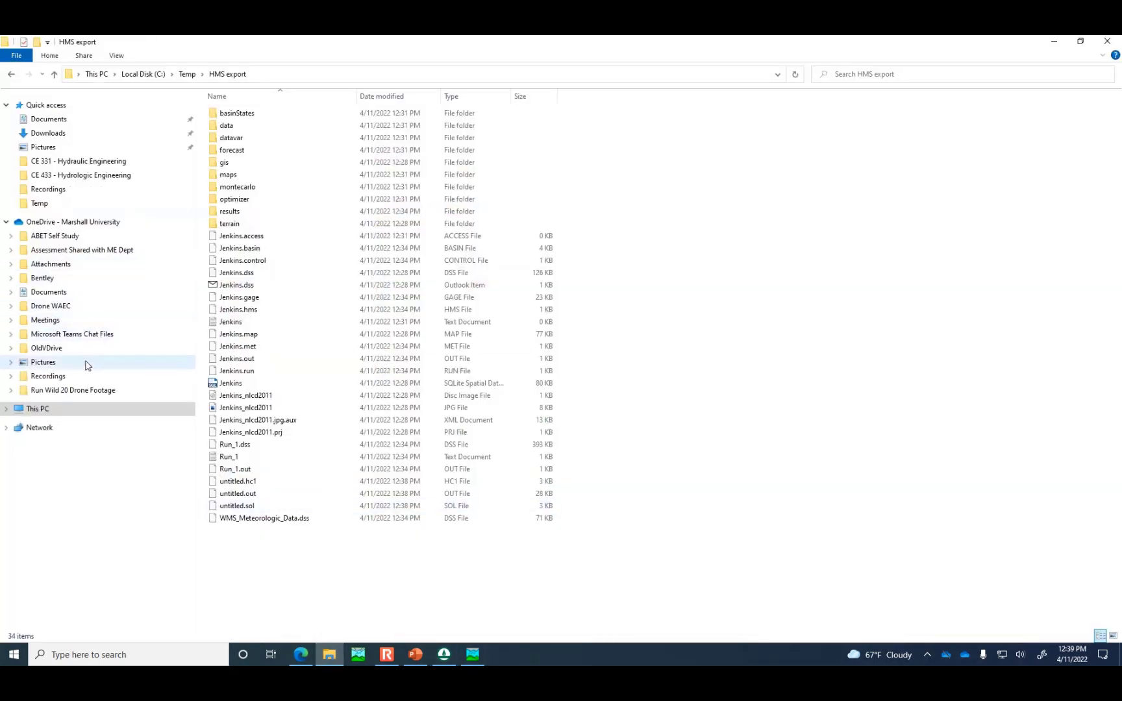
left_click(47, 410)
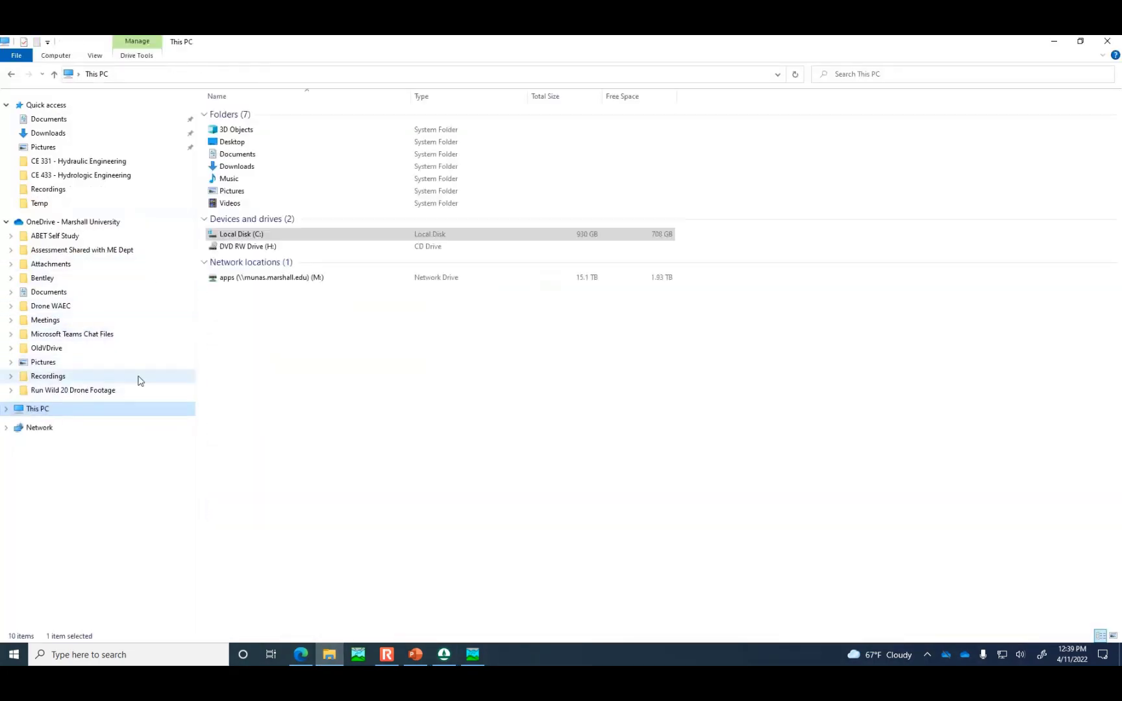
double_click(253, 235)
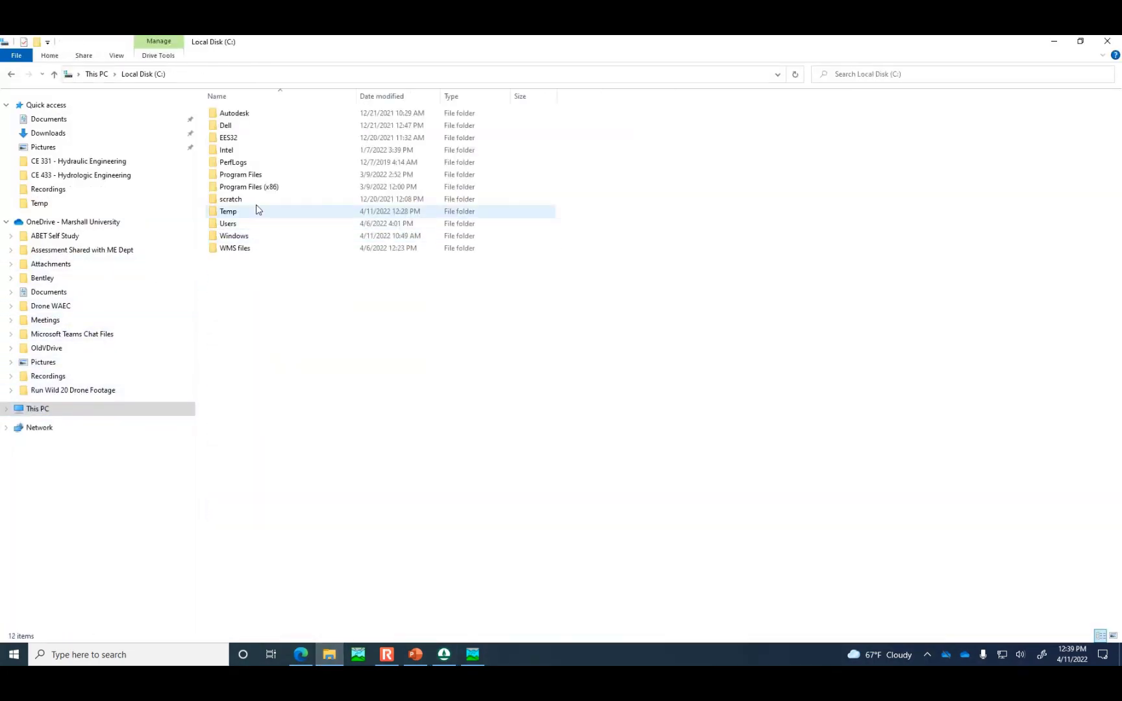
double_click(242, 213)
double_click(244, 113)
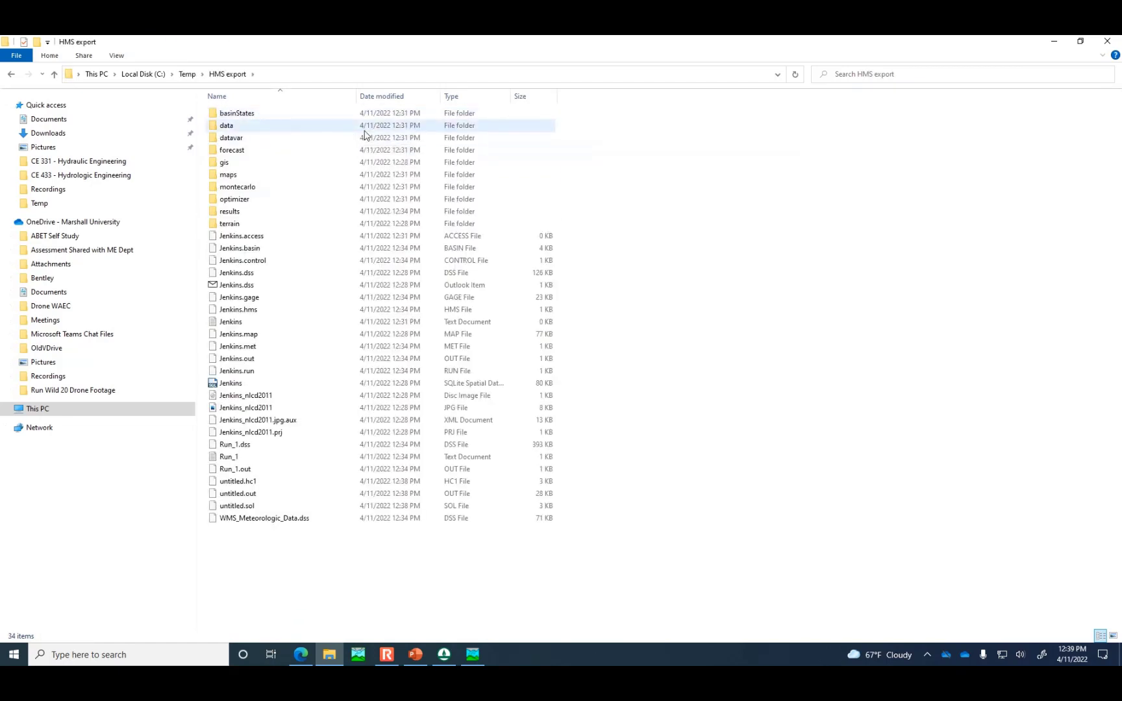
left_click(399, 97)
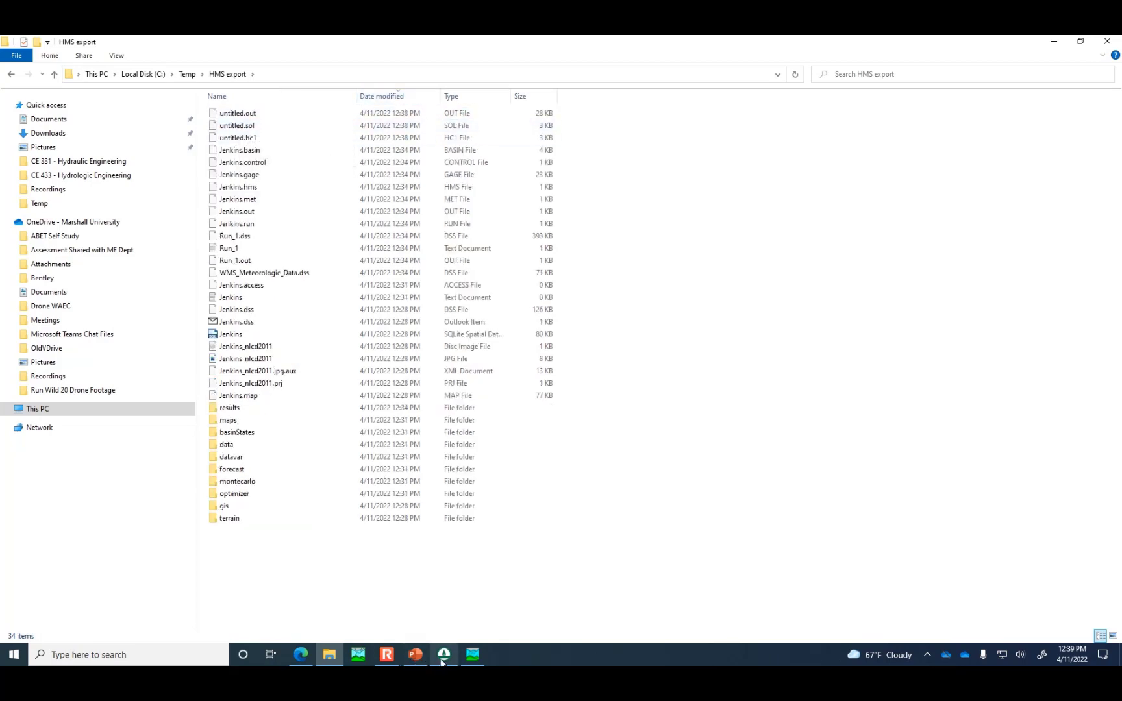
Step: Bring back HEC-HMS 4.9 with Run 1's subbasin 1B outflow preview peaking near 500 cfs
left_click(477, 655)
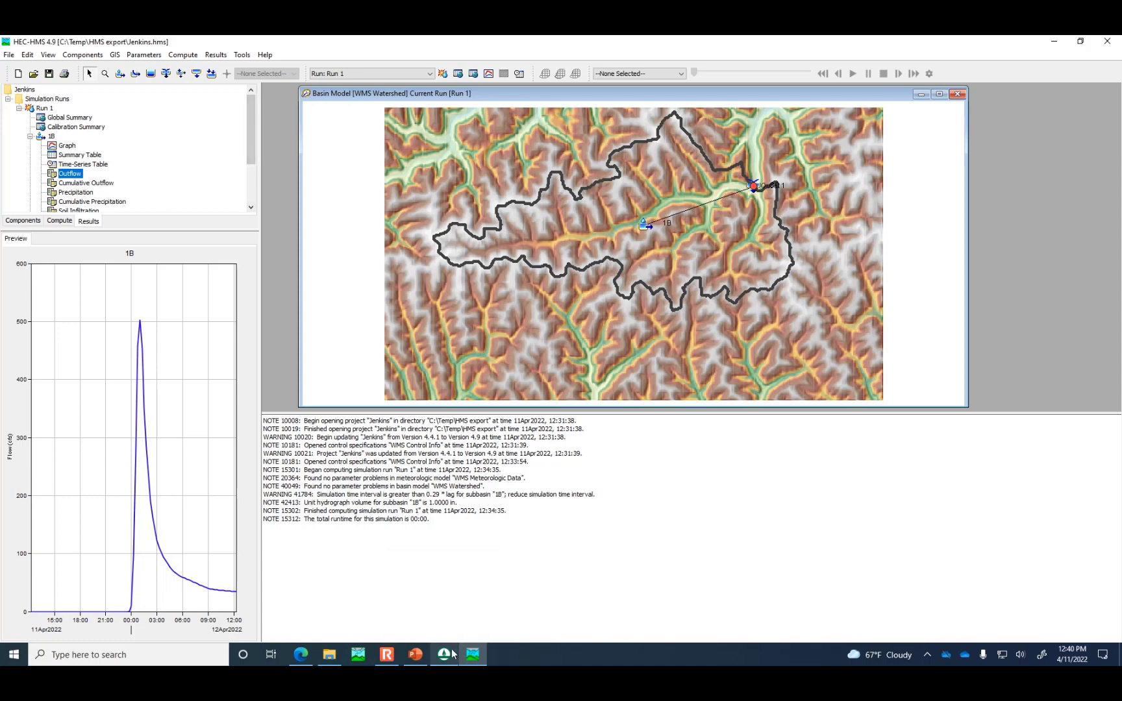
mouse_move(453, 657)
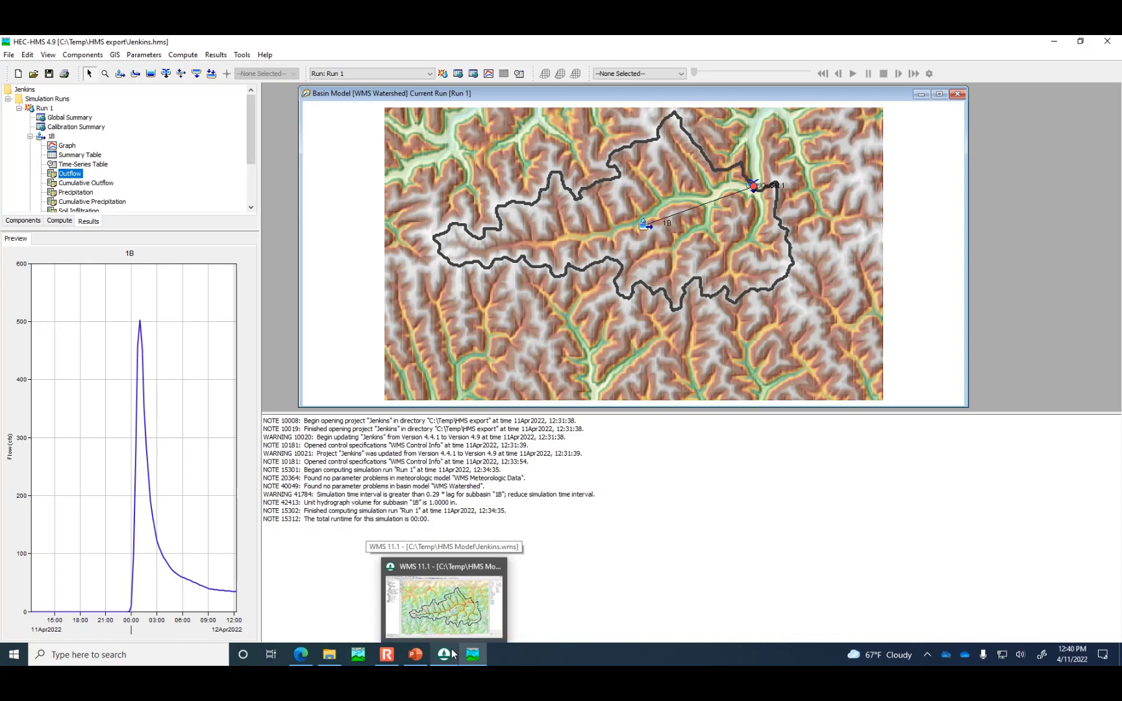